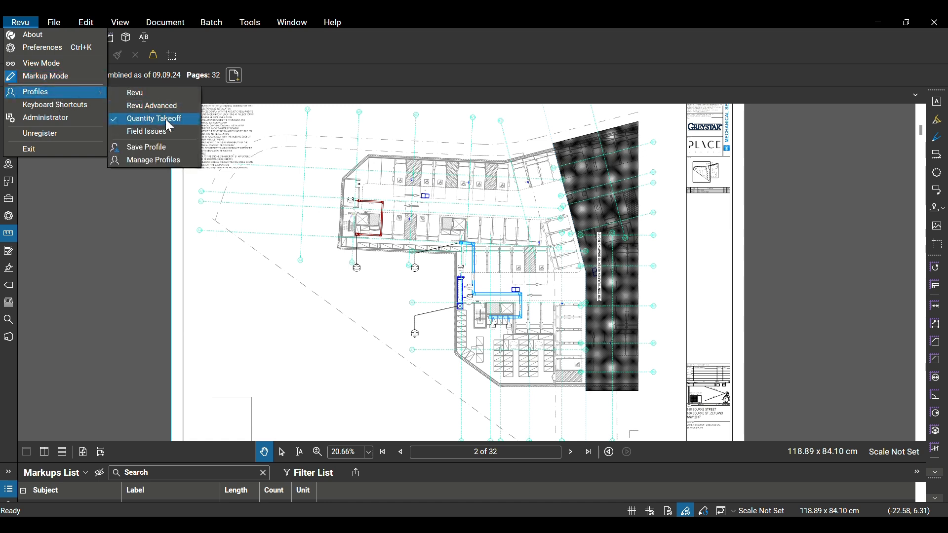
# Save the current profile, and open the custom column settings of the Markups List
pyautogui.click(150, 147)
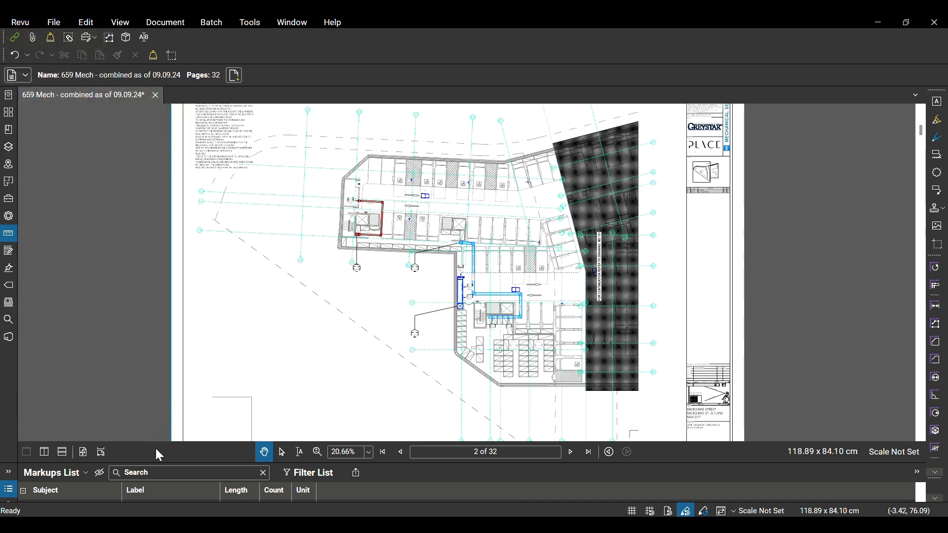
pyautogui.click(73, 474)
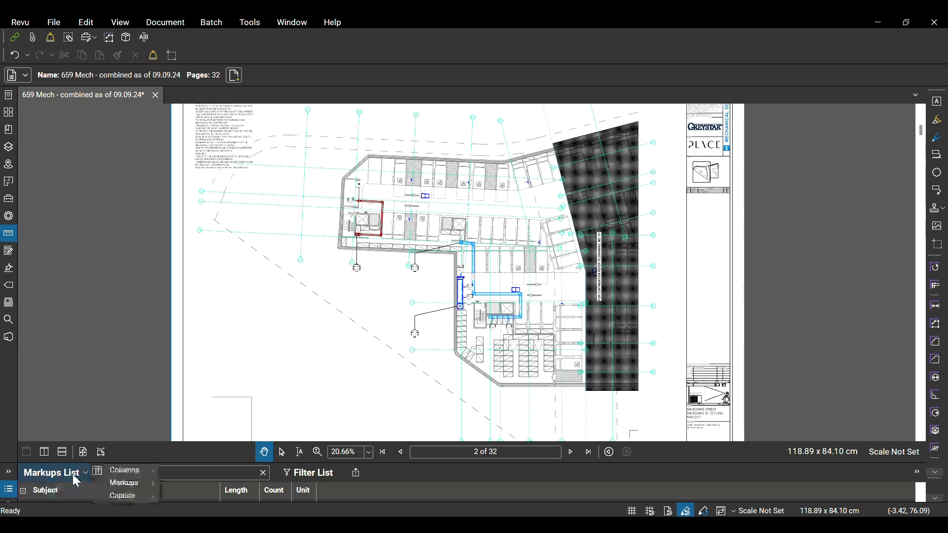
pyautogui.moveTo(134, 474)
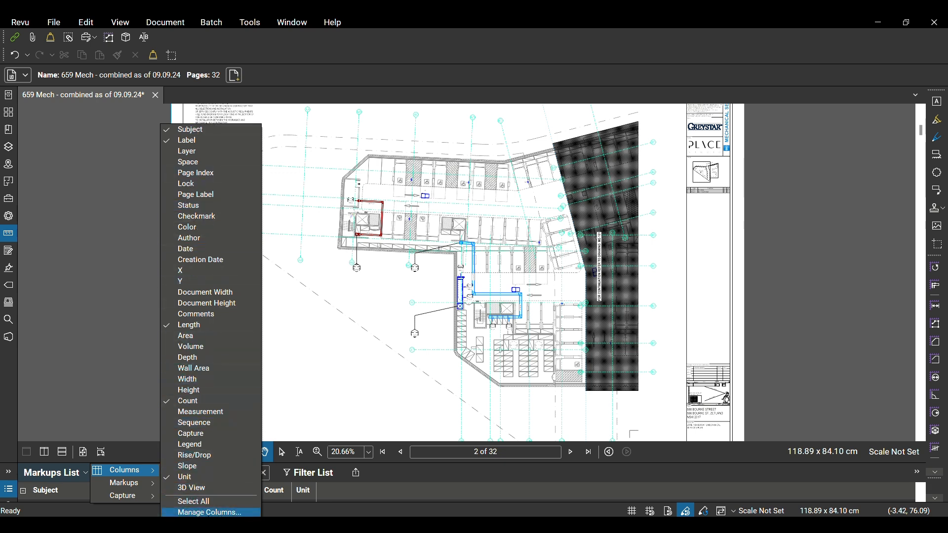
pyautogui.click(210, 512)
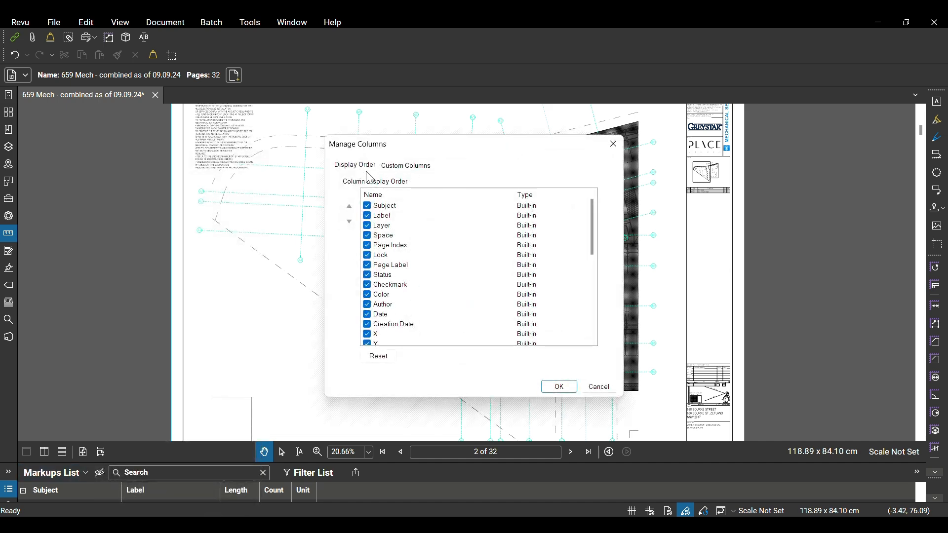
pyautogui.click(416, 168)
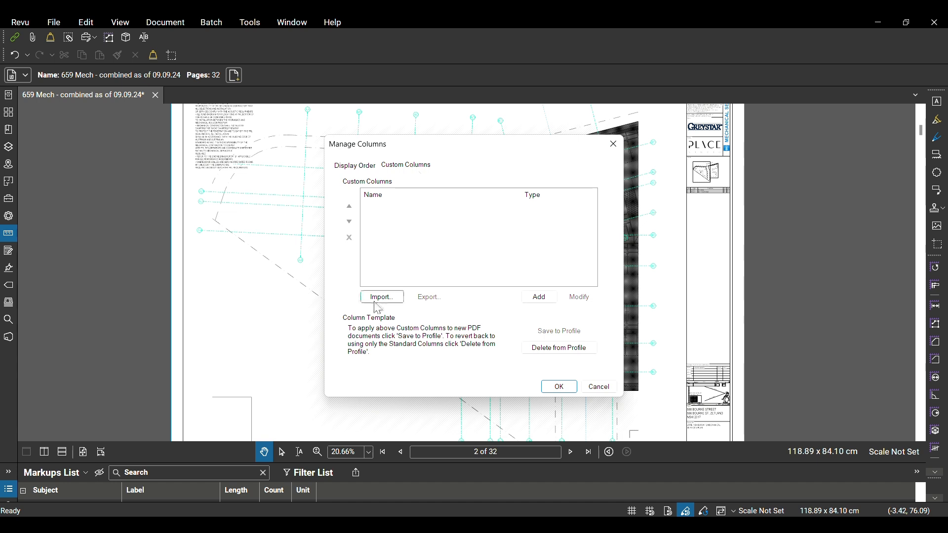
# Add a custom column named Duct Width with the type Number
pyautogui.click(541, 302)
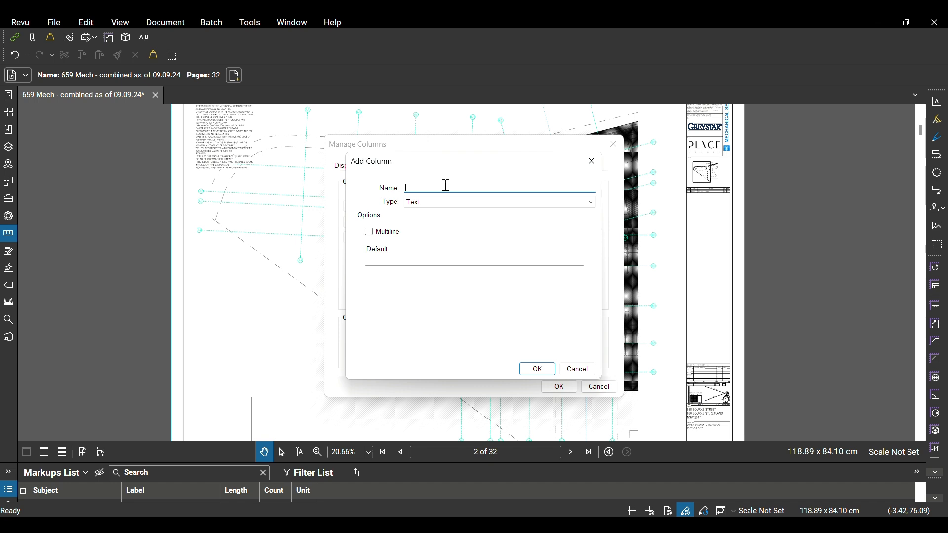
pyautogui.write('Duct Width')
pyautogui.click(448, 207)
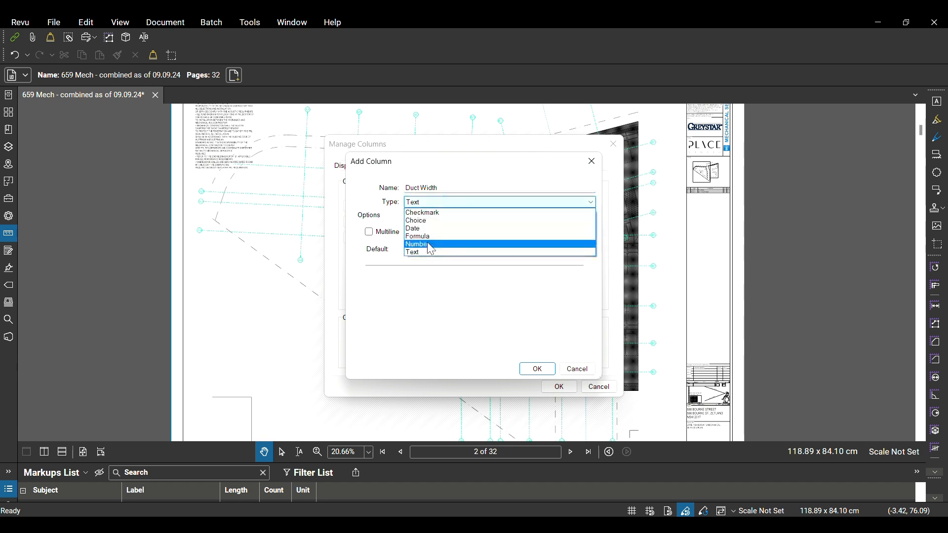
pyautogui.click(476, 242)
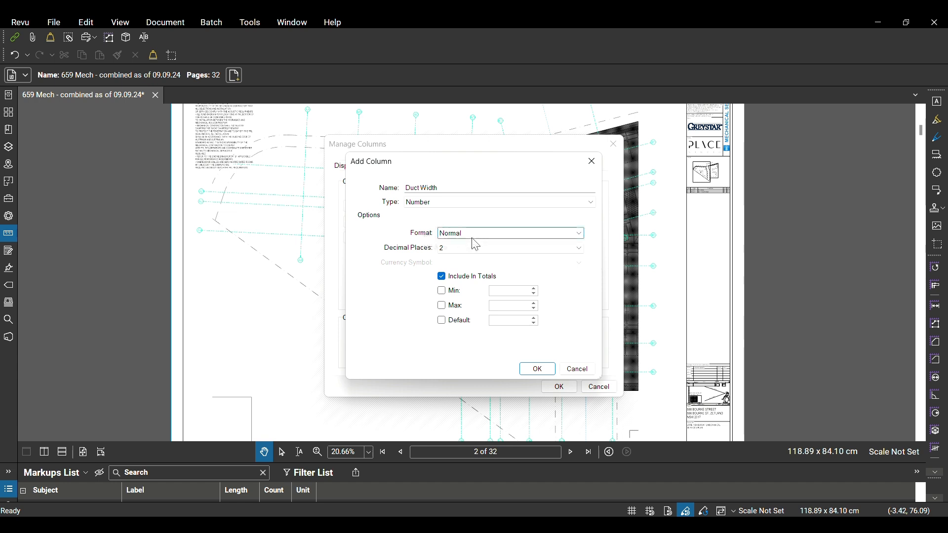
pyautogui.click(537, 369)
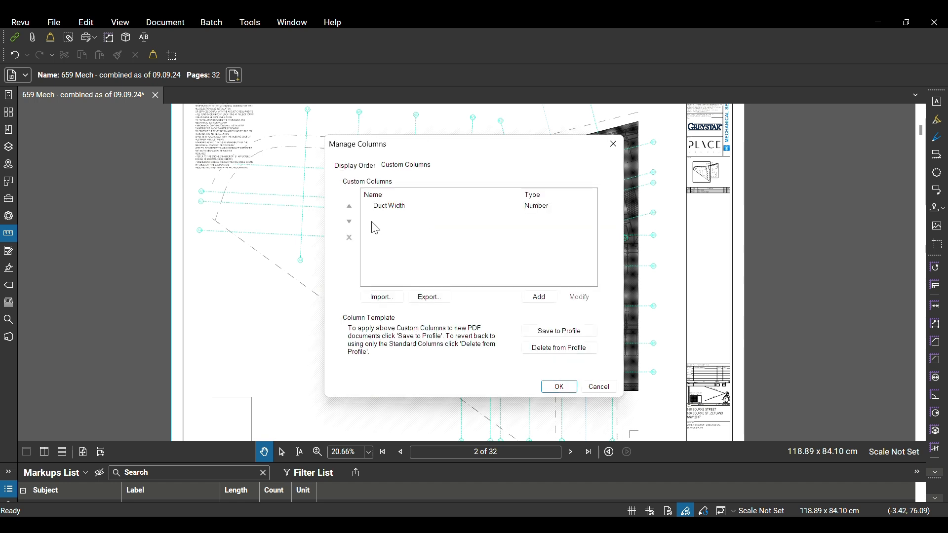
# Add a custom column named Duct Height with the type Number
pyautogui.click(540, 296)
pyautogui.write('Du')
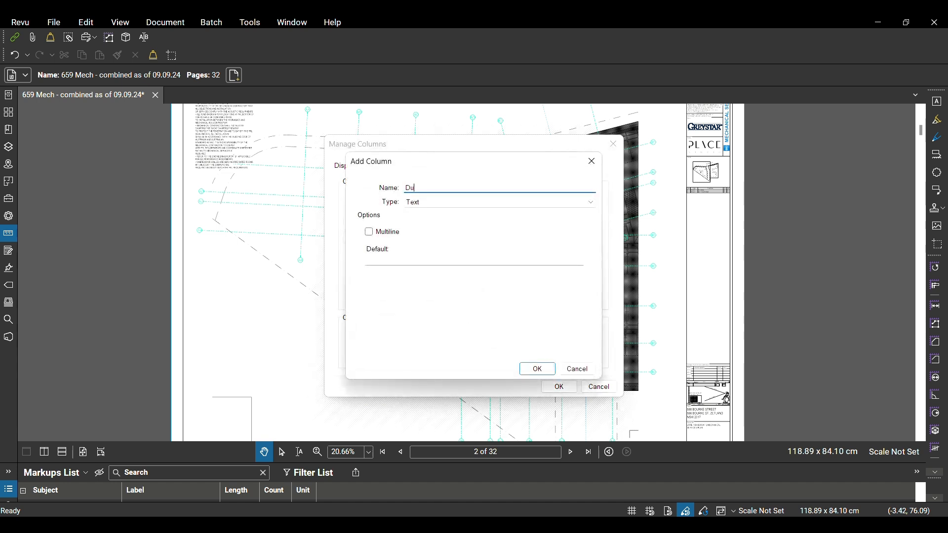
pyautogui.write('ct Height')
pyautogui.click(432, 204)
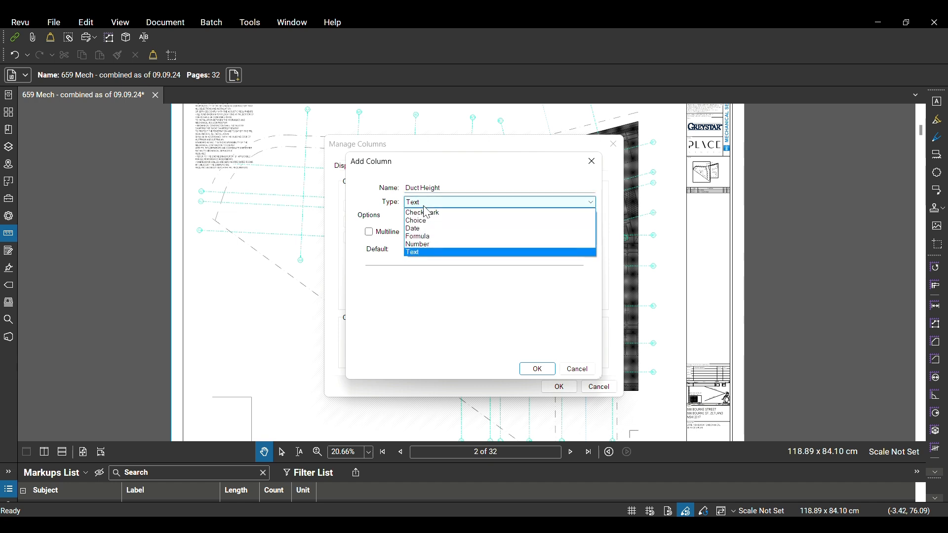
pyautogui.click(417, 245)
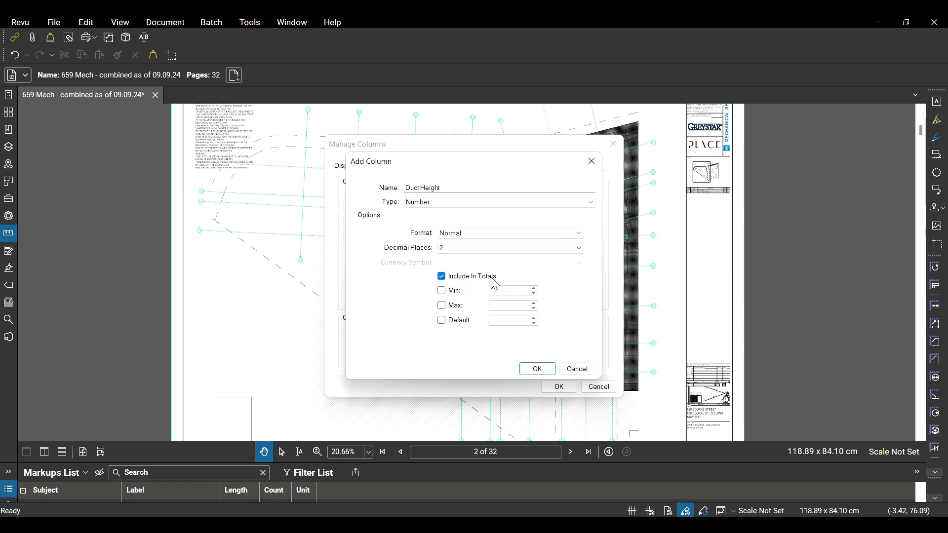
pyautogui.click(532, 373)
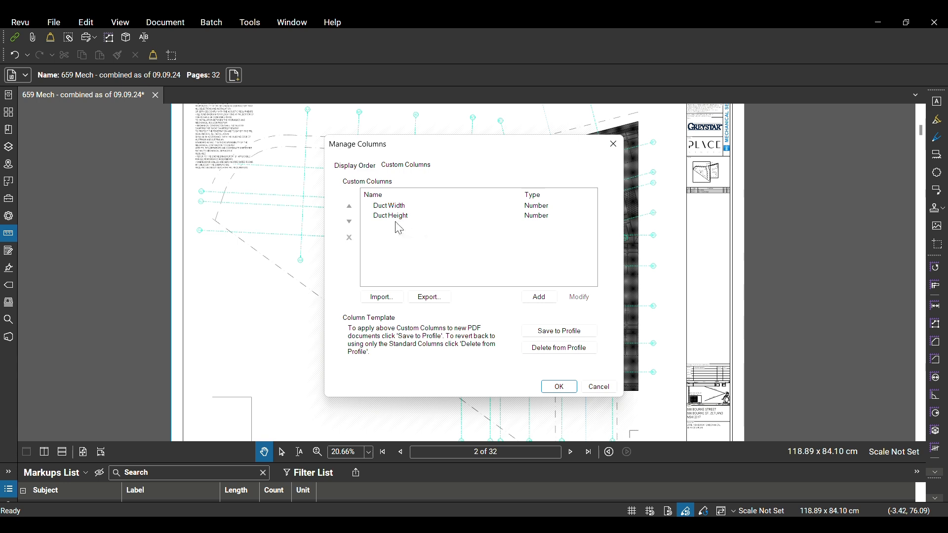
pyautogui.click(539, 298)
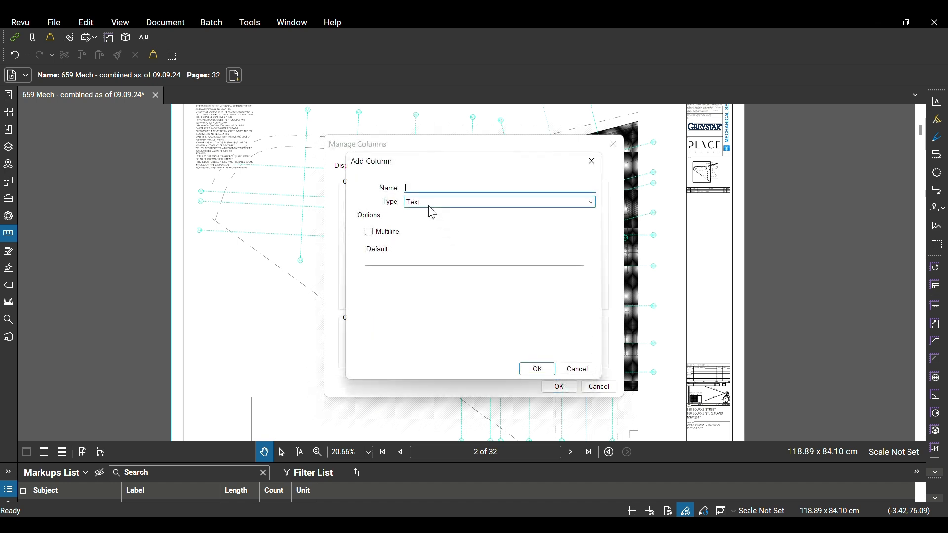
pyautogui.write('Duct Perimeter')
pyautogui.click(476, 203)
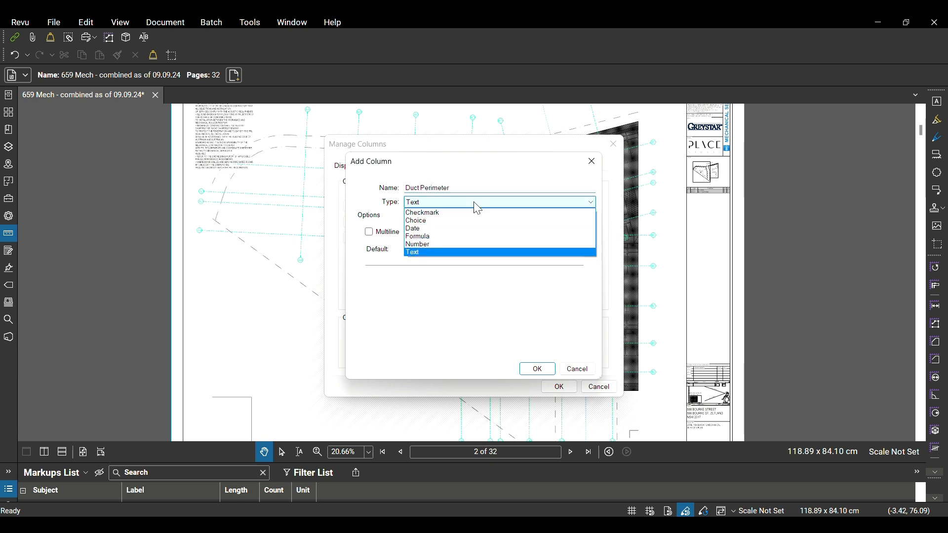
pyautogui.click(424, 236)
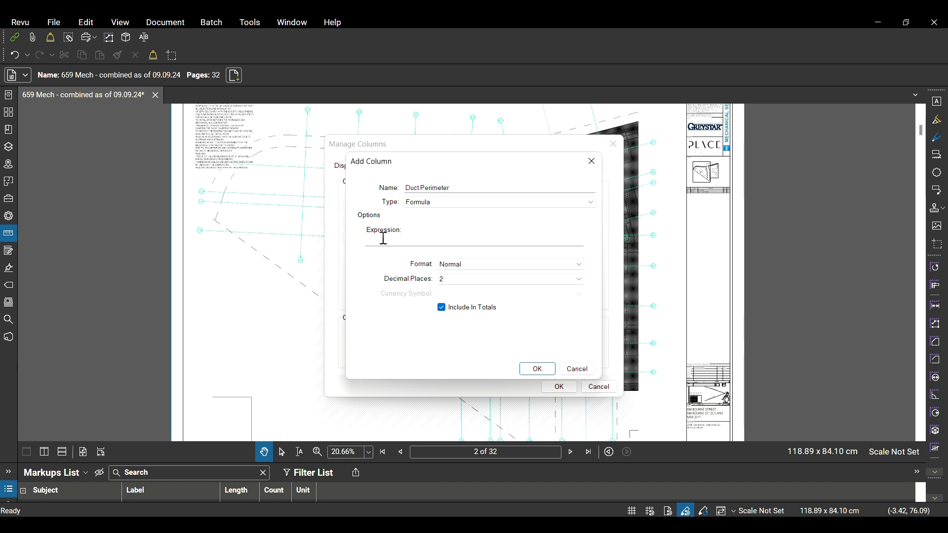
pyautogui.click(402, 241)
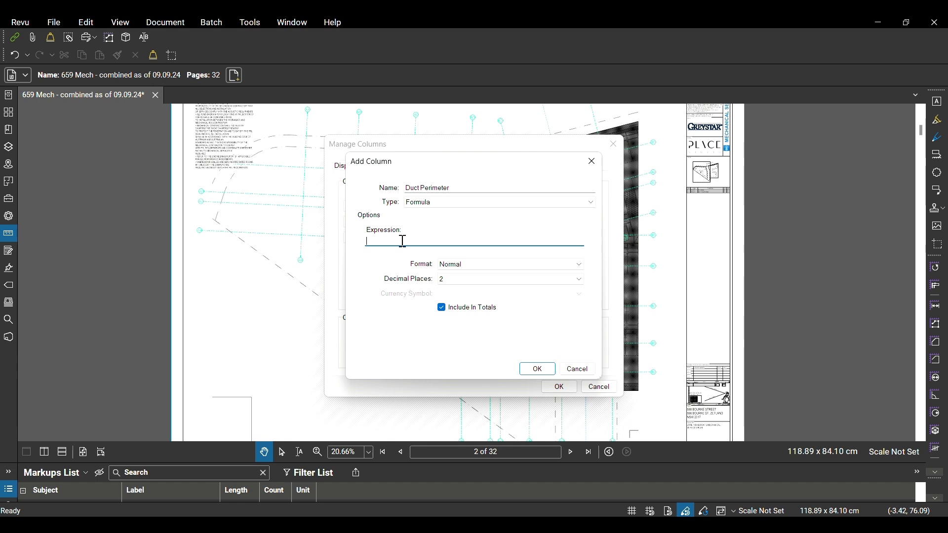
pyautogui.press('Escape')
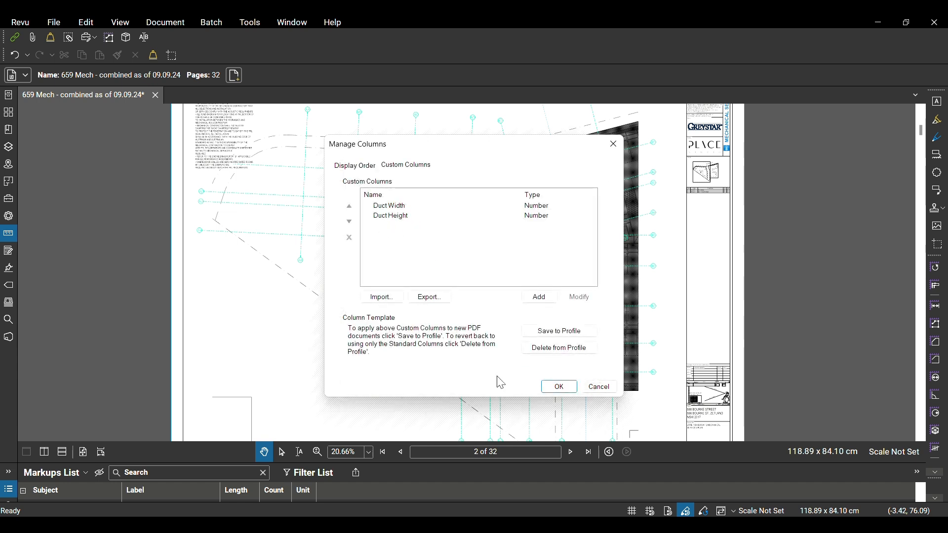
# Create a new custom column named Duct Perimeter and set its type to Formula
pyautogui.click(539, 297)
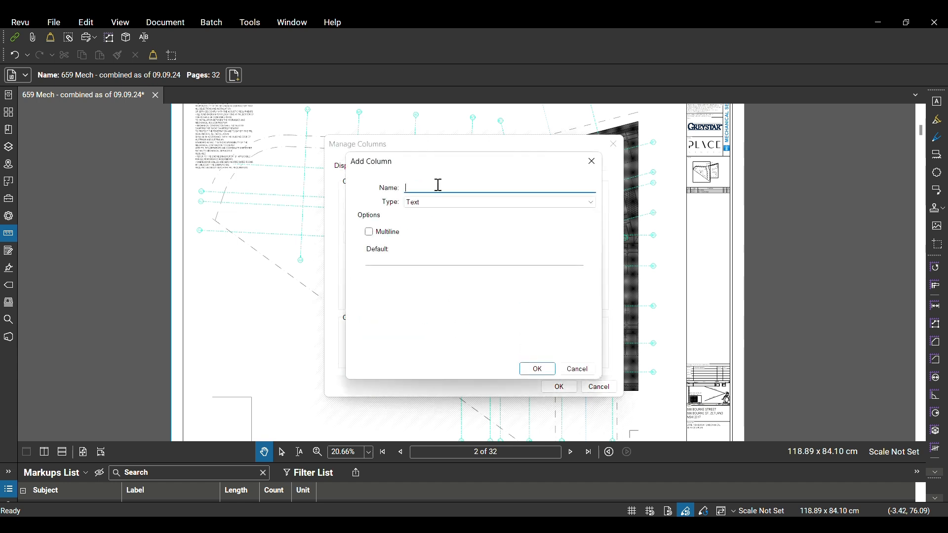
pyautogui.write('Duct Perimeter')
pyautogui.click(451, 202)
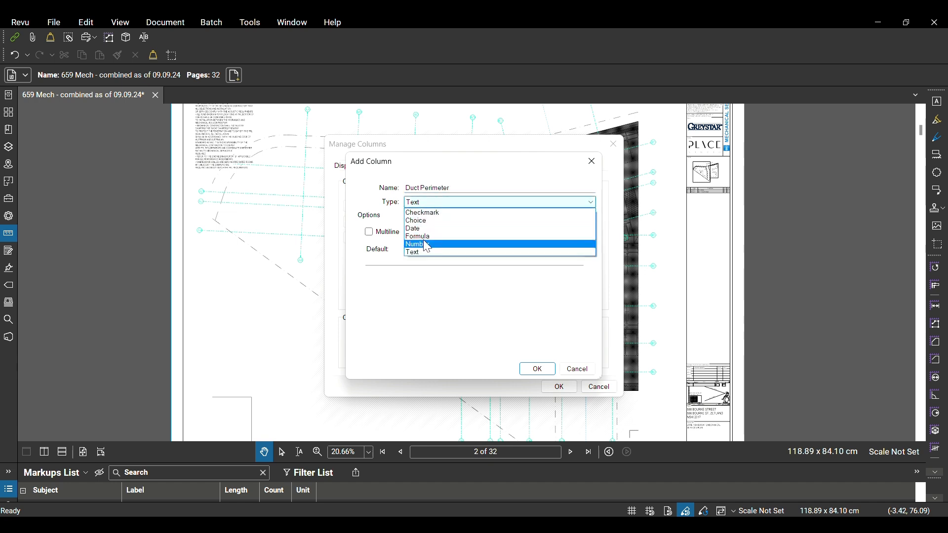
pyautogui.click(399, 236)
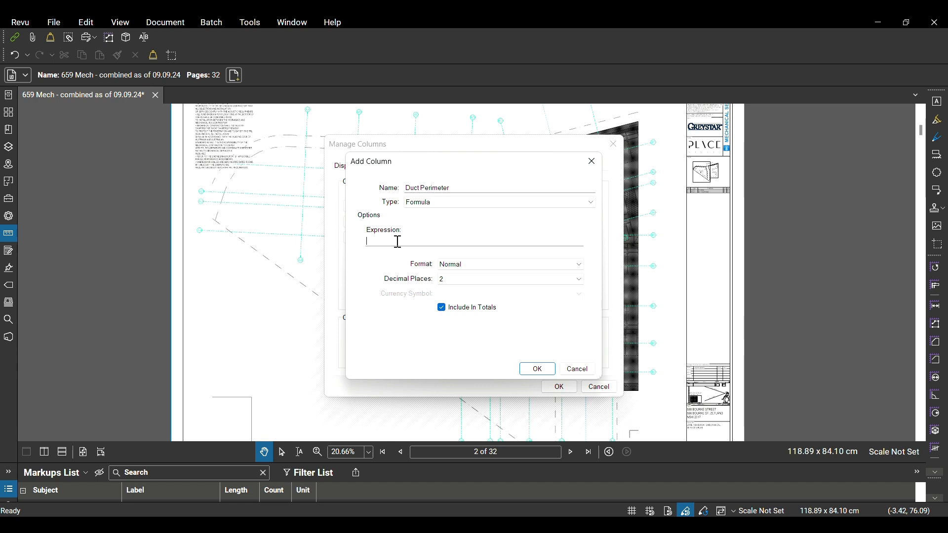
# Set the Duct Perimeter expression to ([Duct Width]+[Duct Height])*2/1000 and confirm the new column
pyautogui.write('duct')
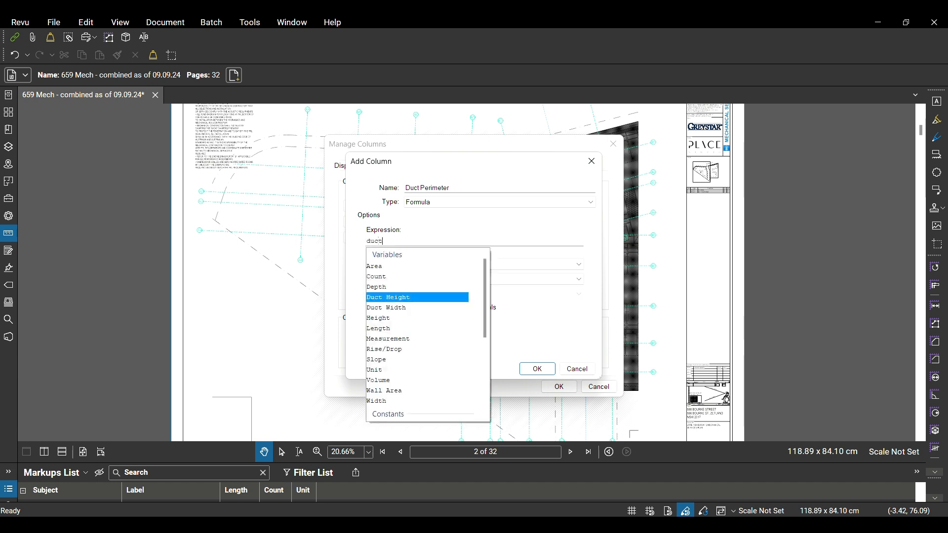
pyautogui.click(399, 309)
pyautogui.write('+')
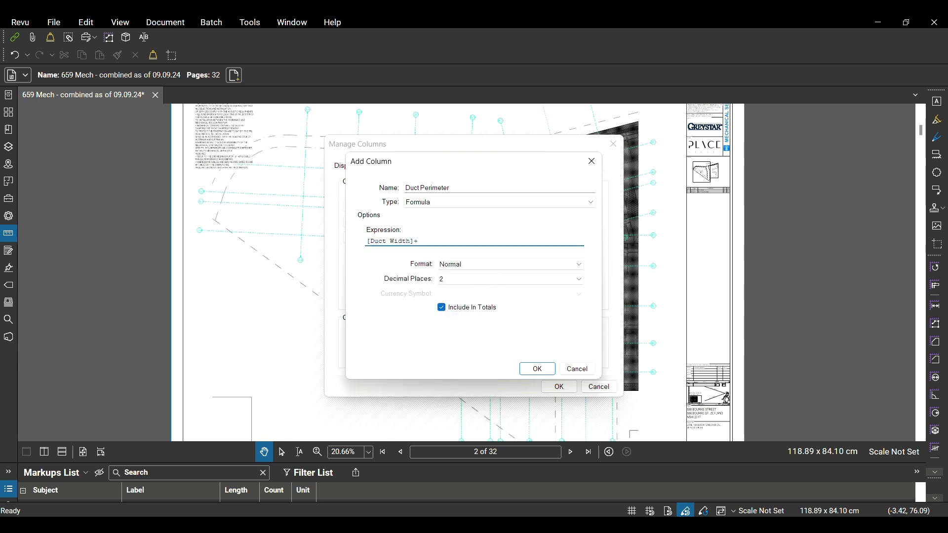
pyautogui.write('duct')
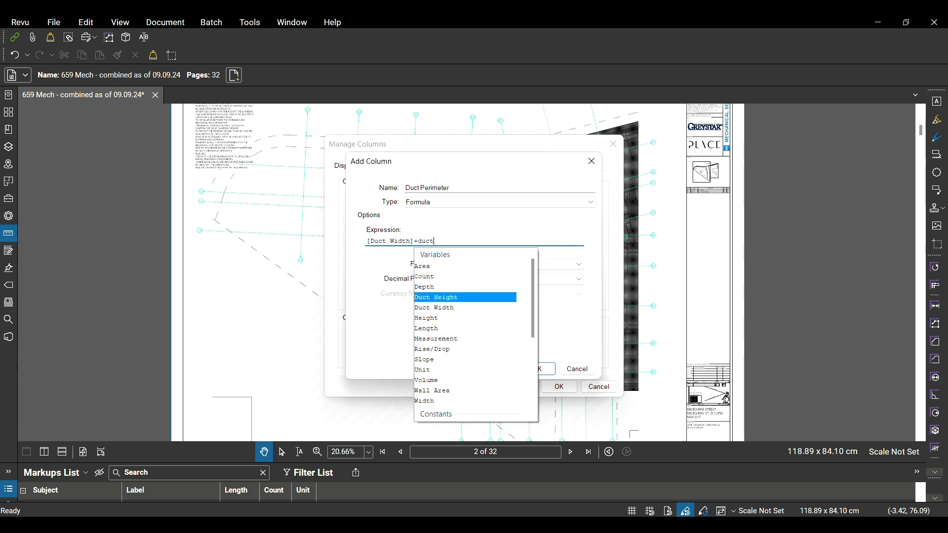
pyautogui.press('Return')
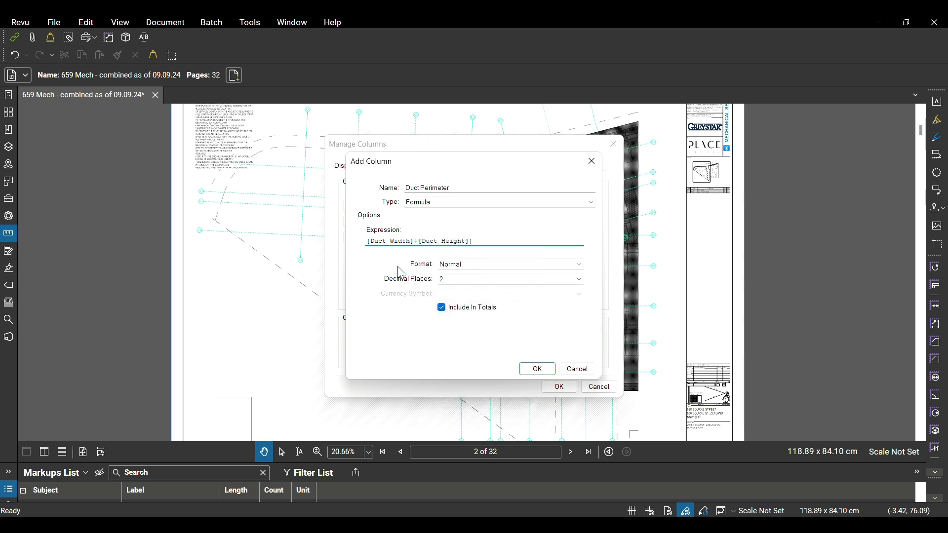
pyautogui.press('Home')
pyautogui.write('(')
pyautogui.click(494, 239)
pyautogui.write('*2/1000')
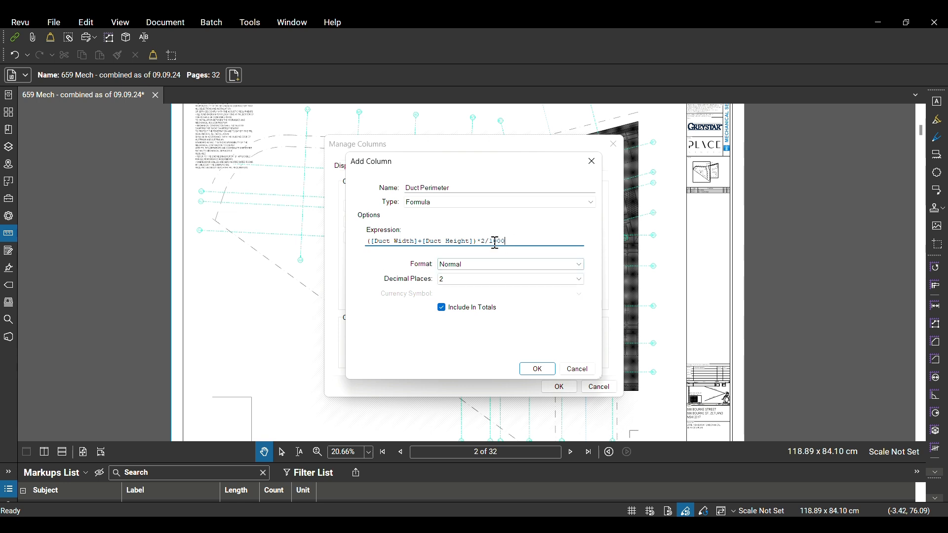
pyautogui.click(537, 369)
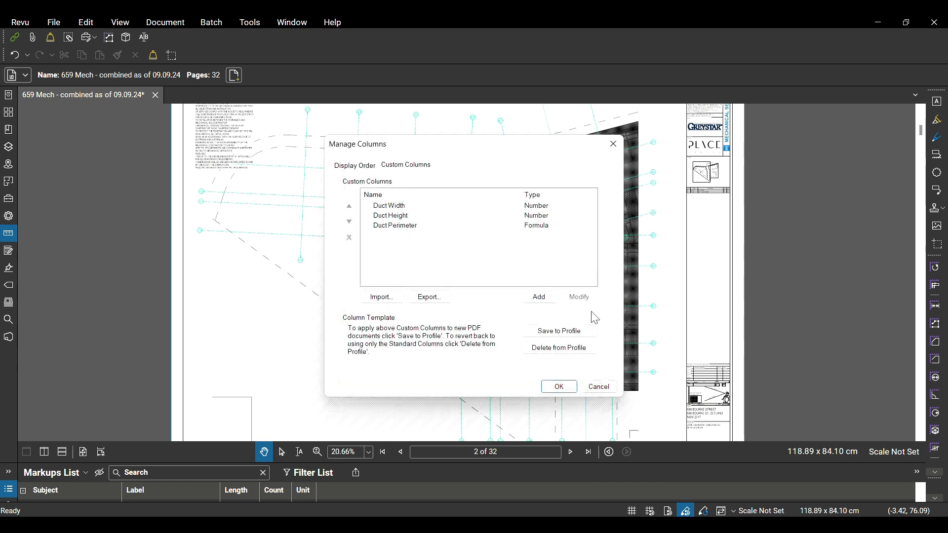
# Create a new custom column named Duct Area and set its type to Formula
pyautogui.click(540, 299)
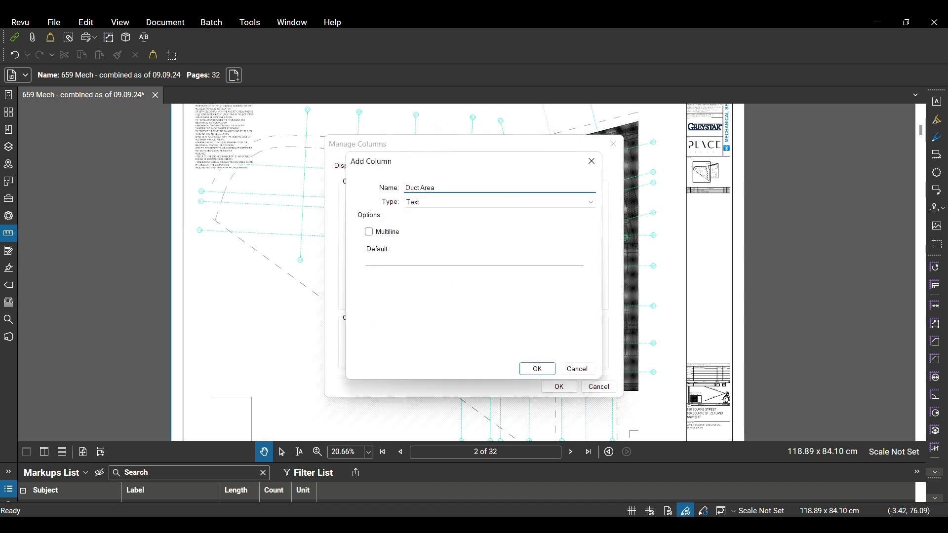
pyautogui.click(486, 203)
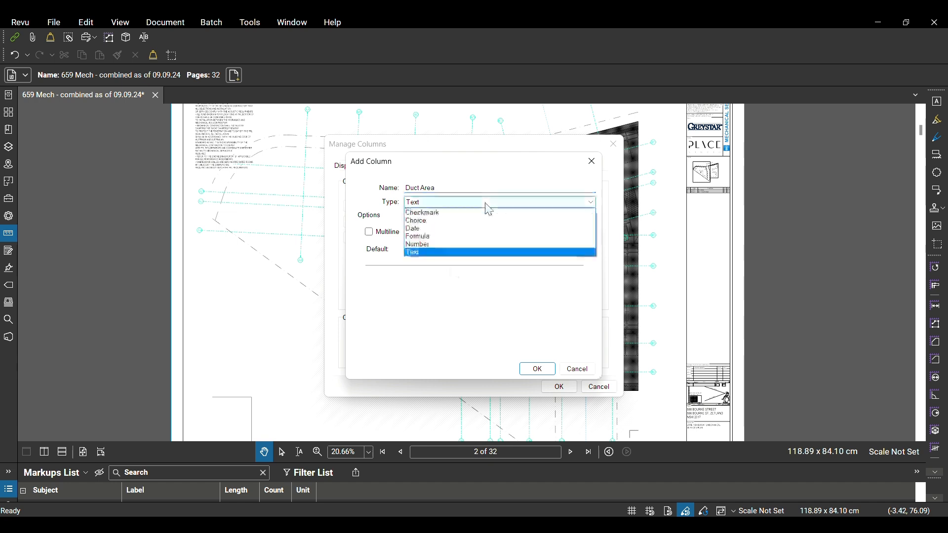
pyautogui.click(437, 241)
pyautogui.click(388, 243)
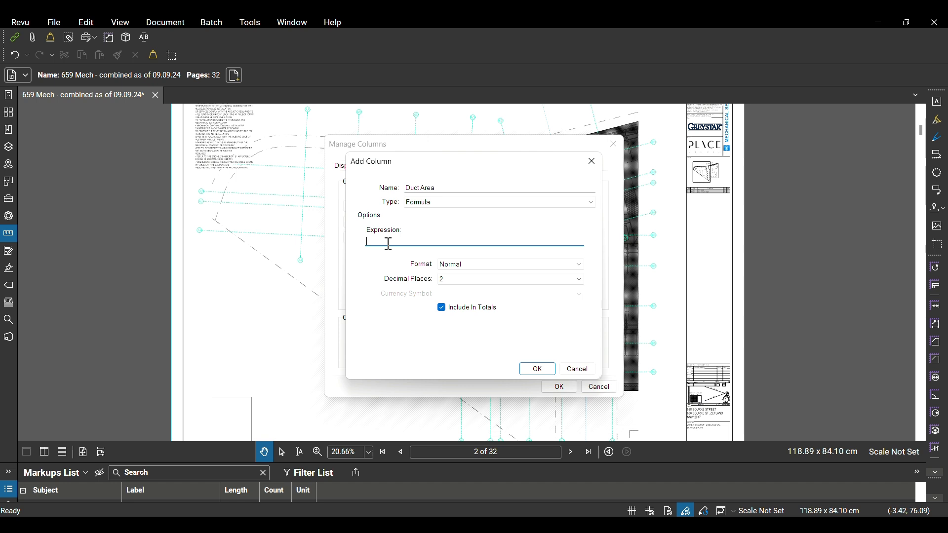
# Set the Duct Area expression to Length*[Duct Perimeter] and confirm the new column
pyautogui.write('le')
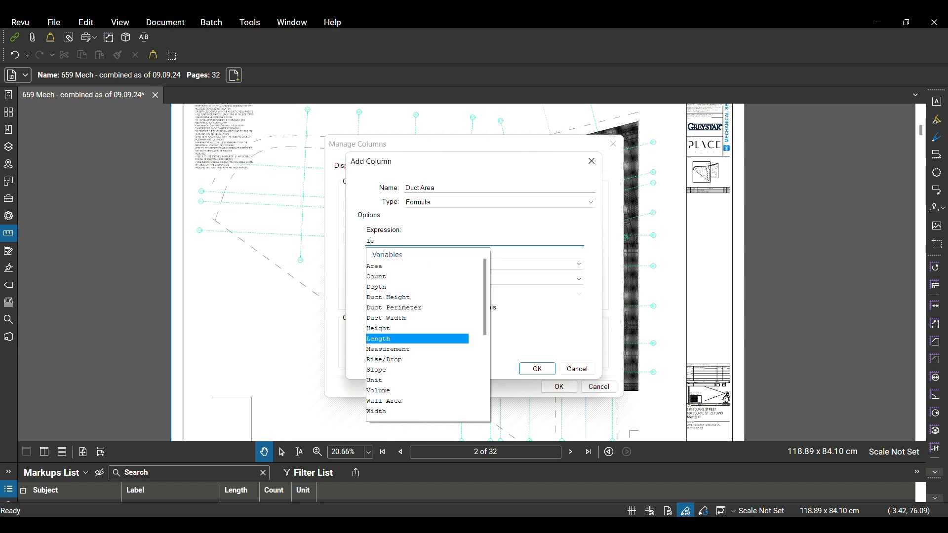
pyautogui.click(412, 338)
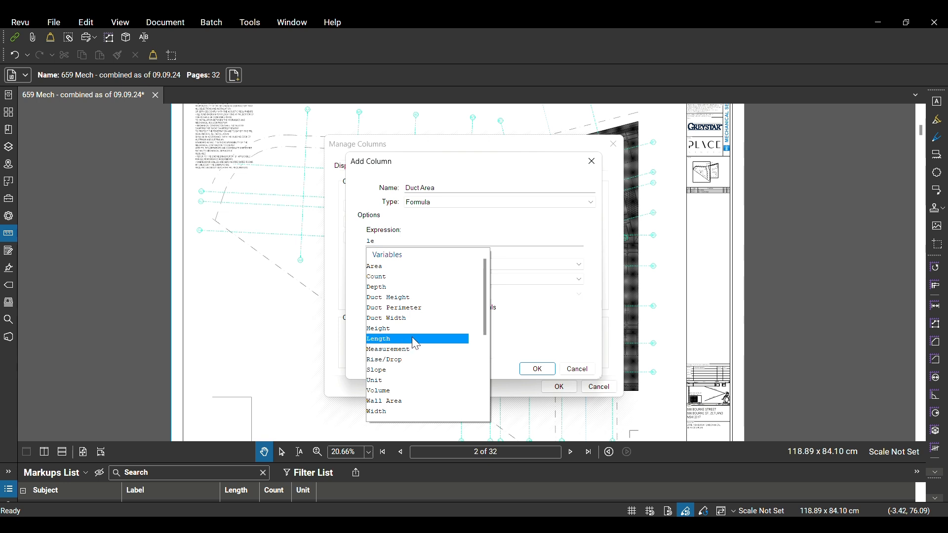
pyautogui.doubleClick(413, 338)
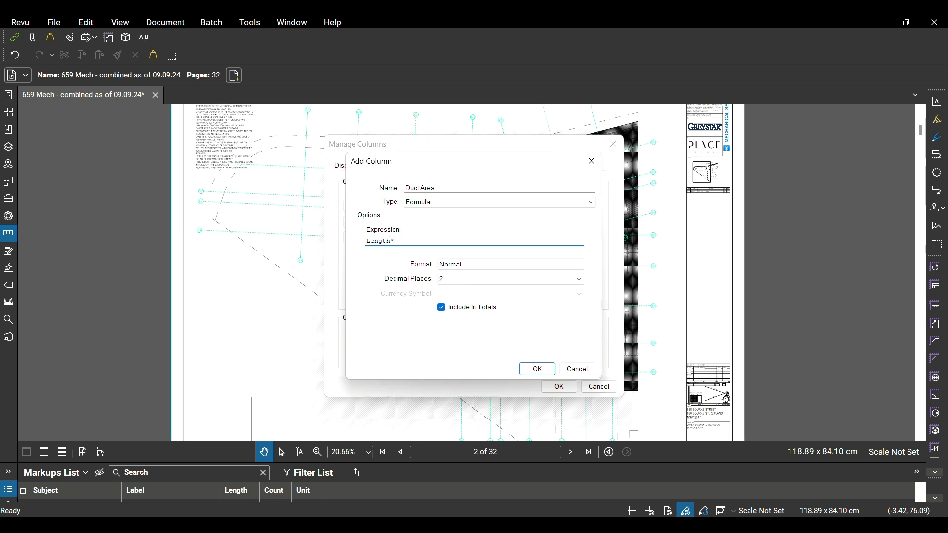
pyautogui.write('*duct')
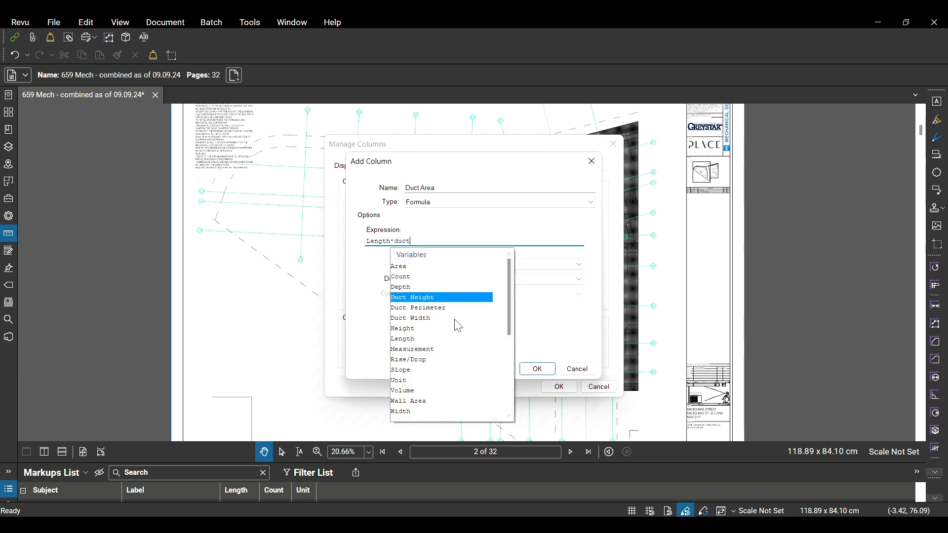
pyautogui.click(444, 305)
pyautogui.doubleClick(444, 305)
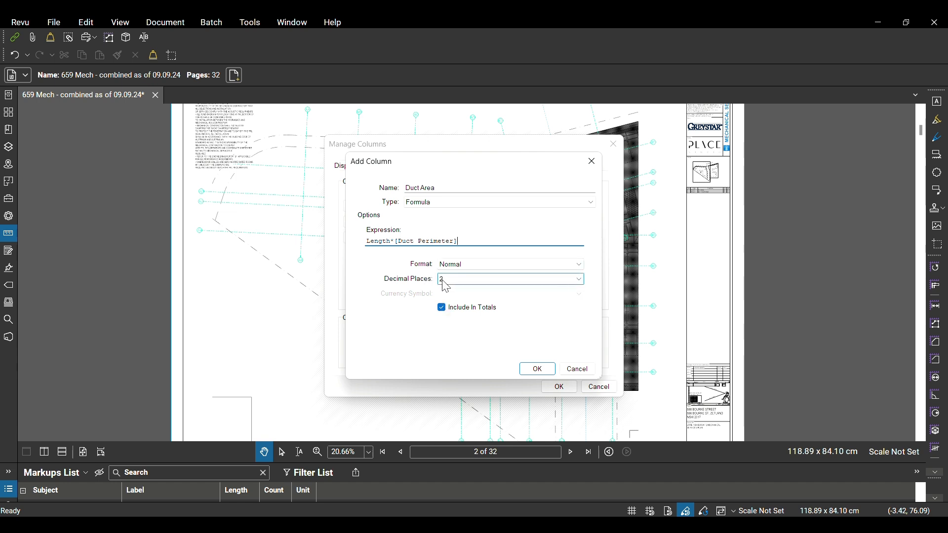
pyautogui.click(538, 370)
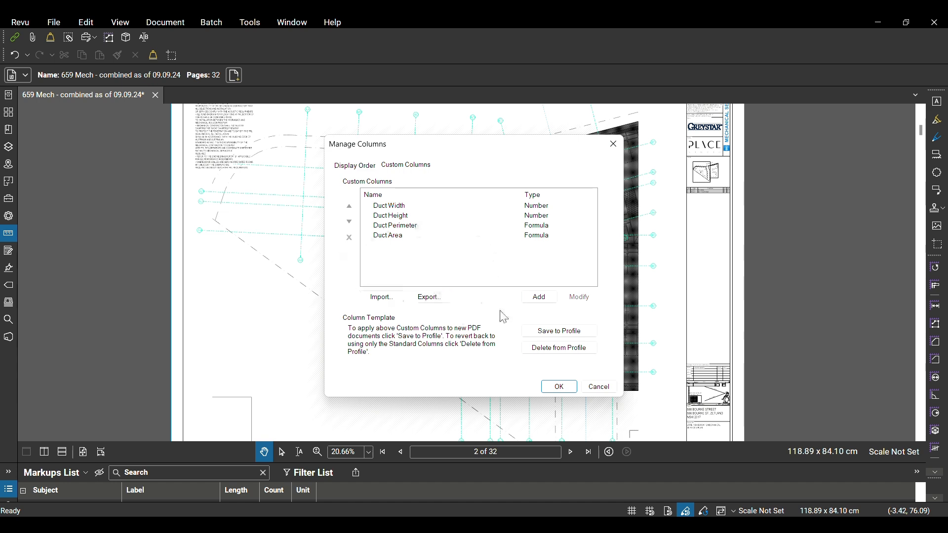
# Save the custom columns to the profile as the column template and accept the column setup
pyautogui.click(559, 330)
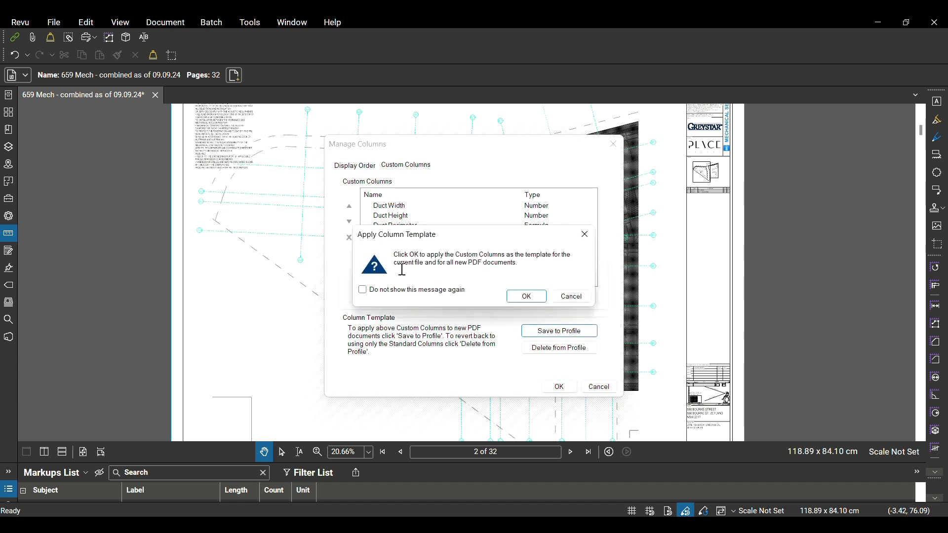
pyautogui.click(525, 297)
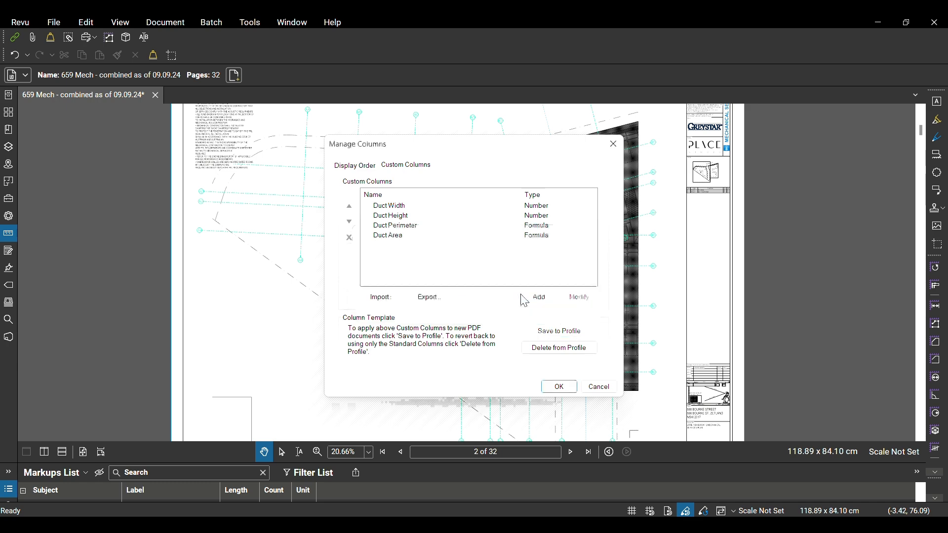
pyautogui.click(559, 387)
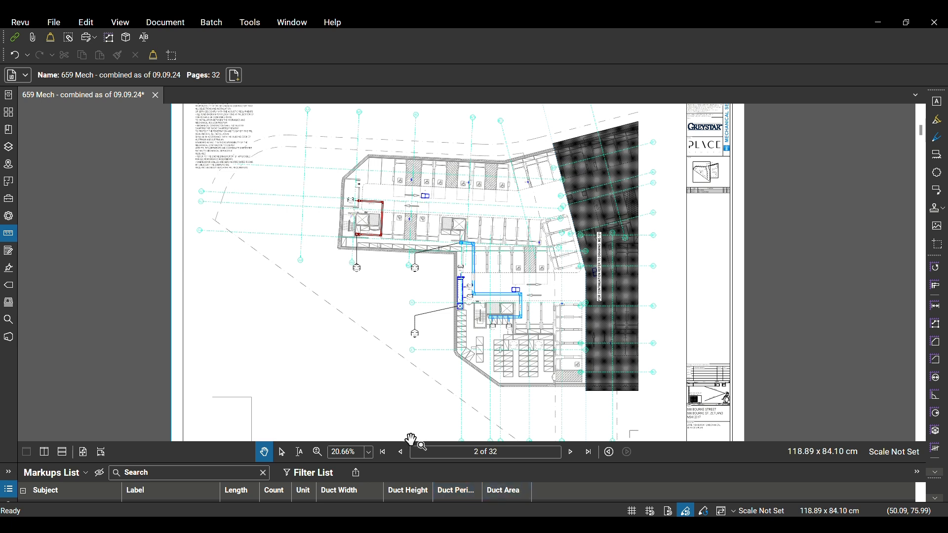
# Enlarge the Markups List and look through its entries with the new duct columns
pyautogui.moveTo(392, 463); pyautogui.dragTo(400, 417)
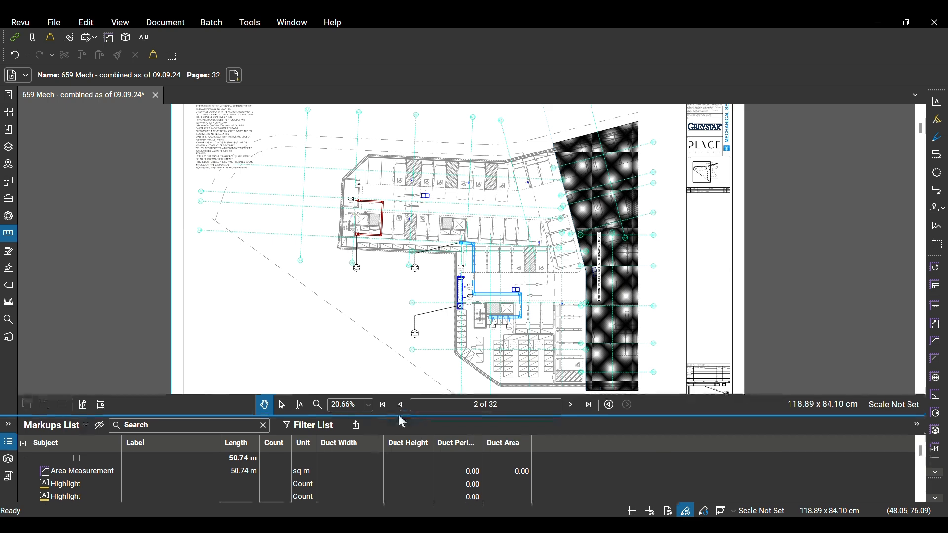
pyautogui.scroll(-1, 306, 304)
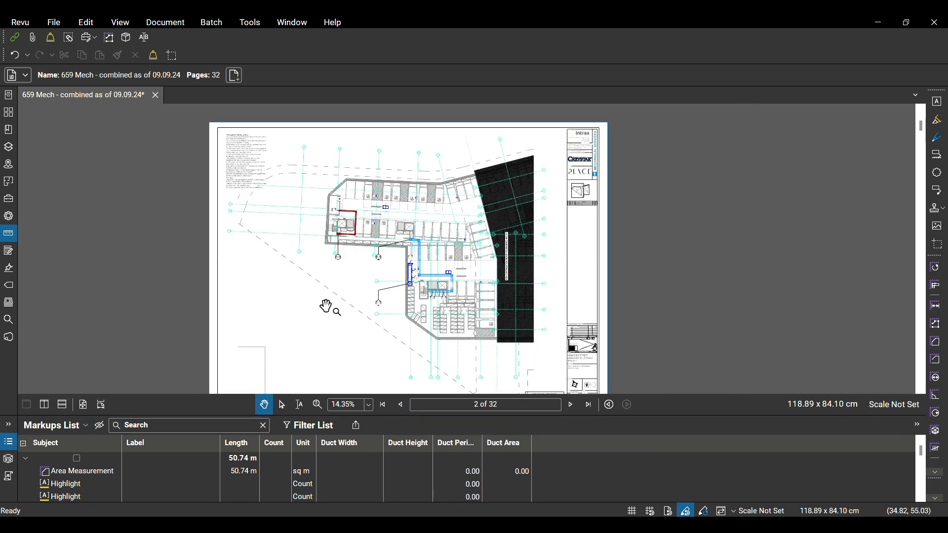
pyautogui.scroll(-3, 82, 493)
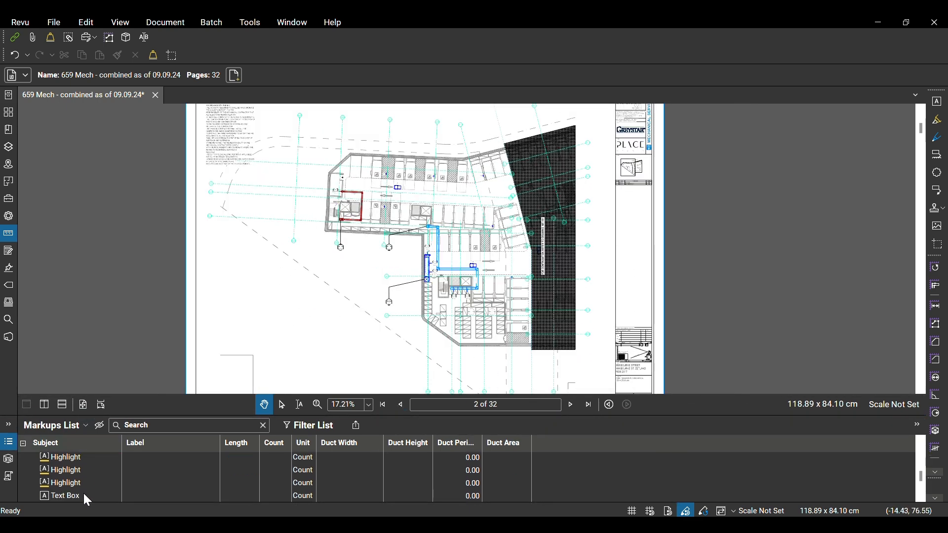
pyautogui.scroll(3, 84, 494)
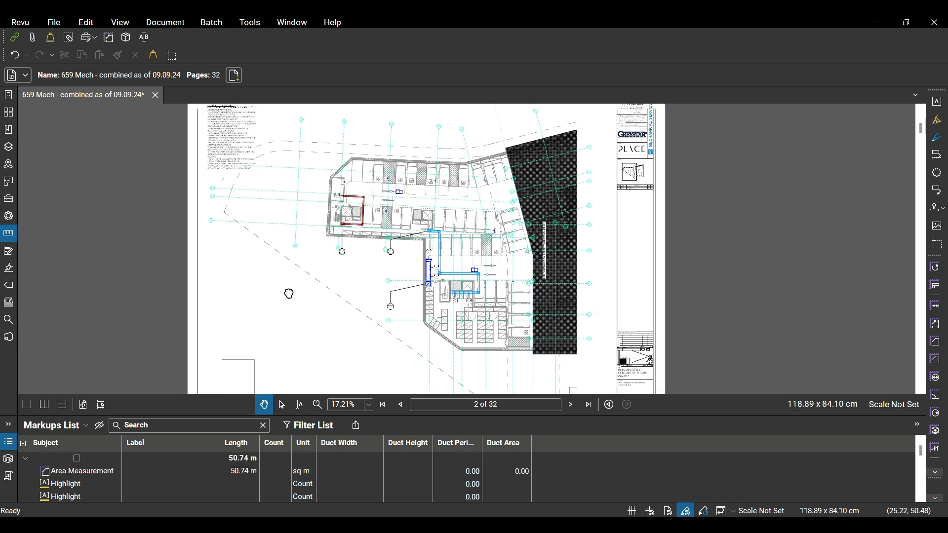
pyautogui.moveTo(296, 282); pyautogui.dragTo(268, 344)
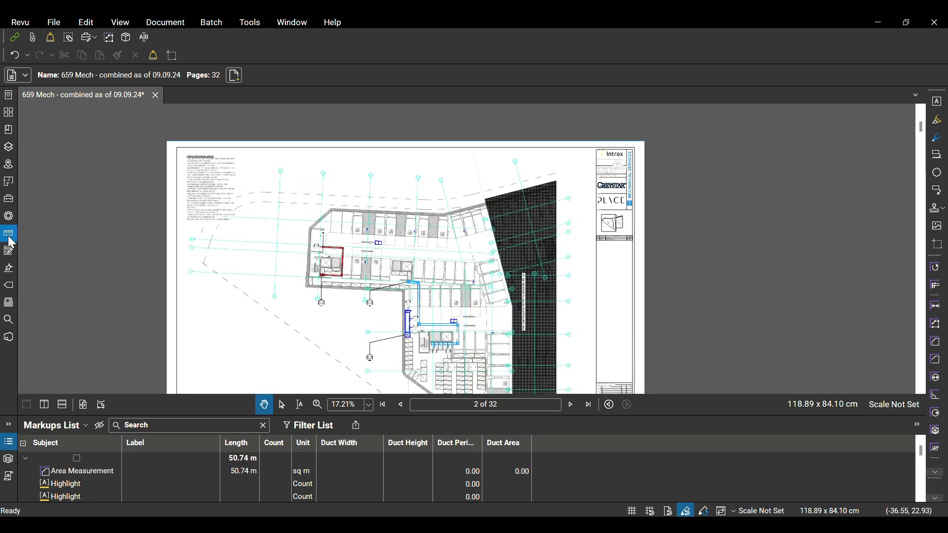
# Bring up the page scale settings and check the drawing's title block for a stated scale
pyautogui.click(8, 233)
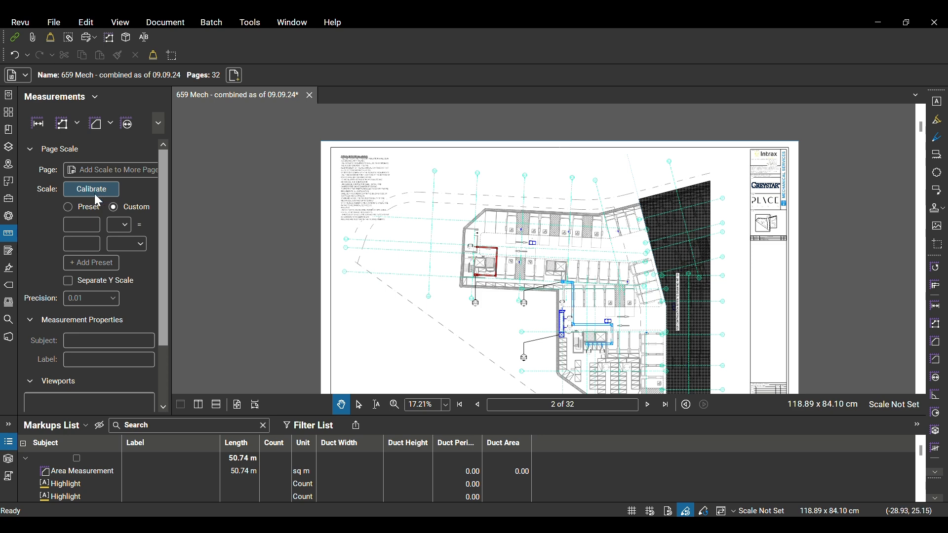
pyautogui.scroll(2, 773, 194)
pyautogui.scroll(-3, 662, 148)
pyautogui.scroll(2, 380, 332)
pyautogui.scroll(-1, 334, 326)
pyautogui.scroll(6, 728, 326)
pyautogui.scroll(-2, 579, 321)
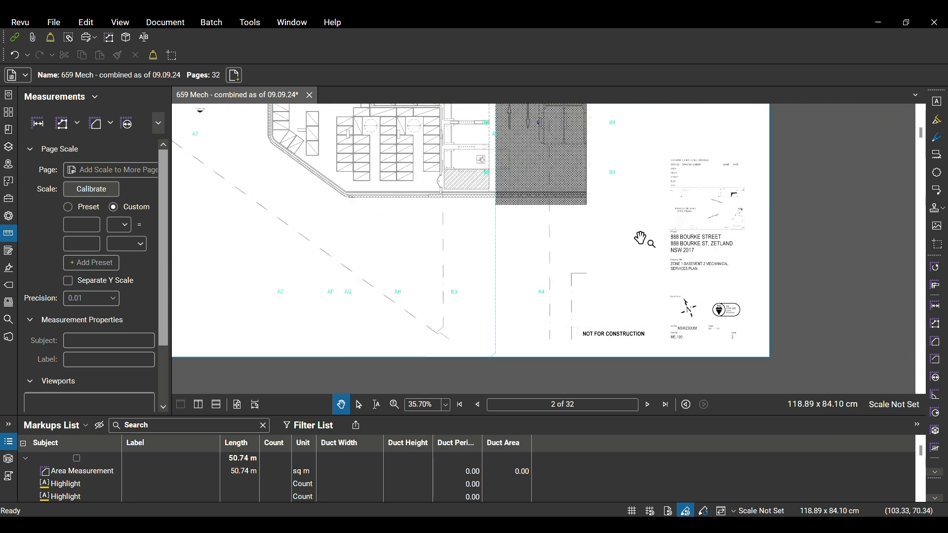
pyautogui.scroll(-4, 642, 256)
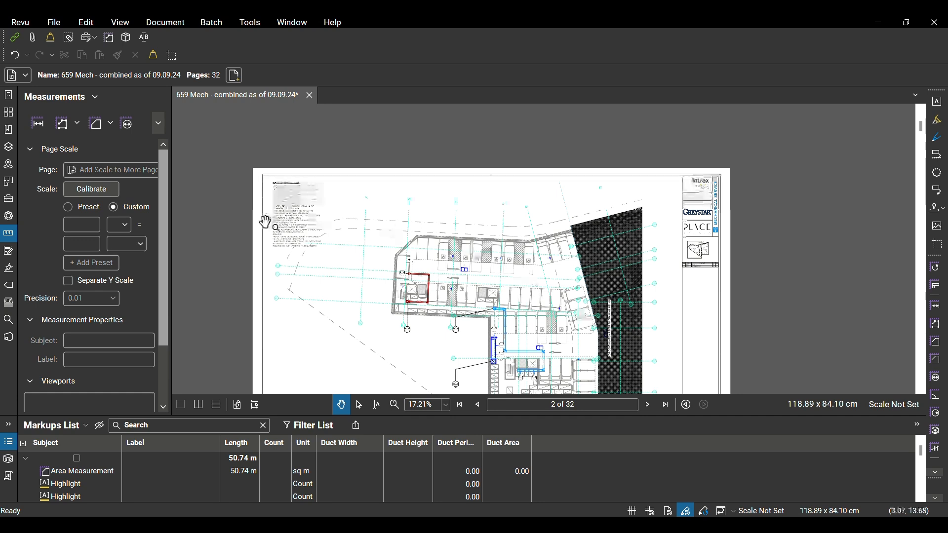
# Start a scale calibration and mark the width of the OA 500x400 duct just above its lower bend
pyautogui.click(87, 192)
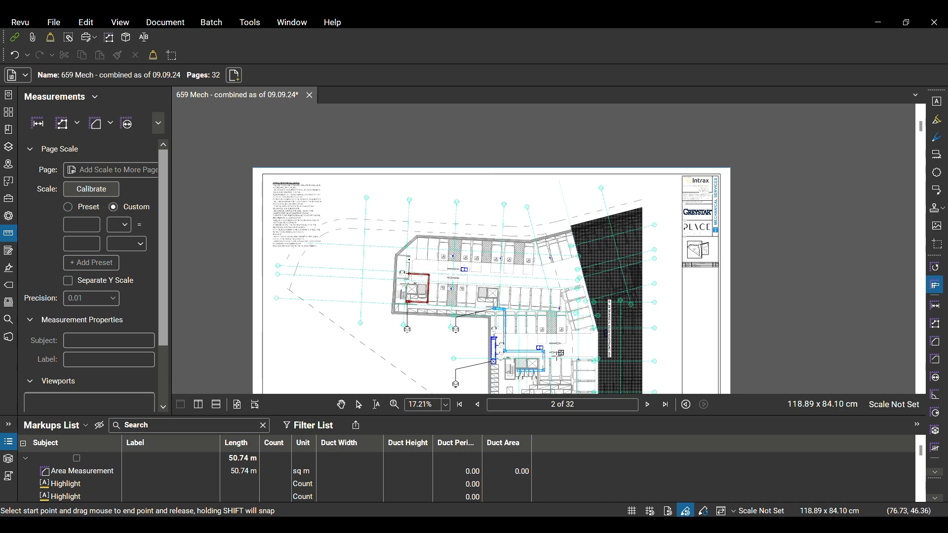
pyautogui.scroll(3, 497, 310)
pyautogui.scroll(5, 497, 310)
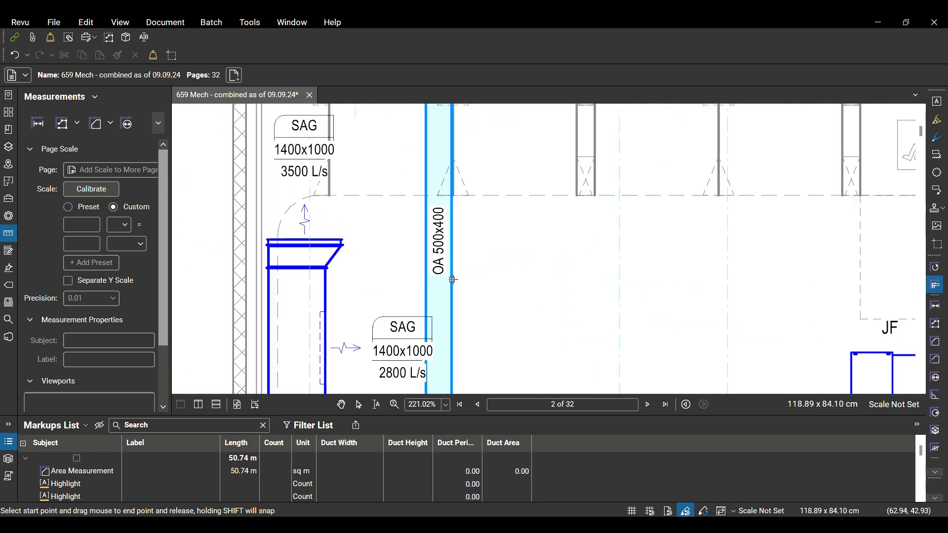
pyautogui.scroll(-3, 424, 316)
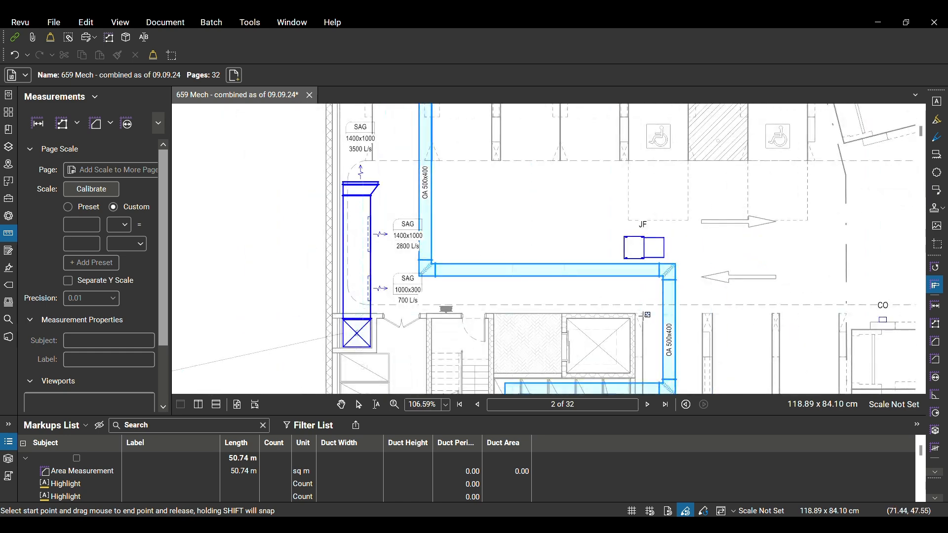
pyautogui.moveTo(661, 355); pyautogui.dragTo(483, 249)
pyautogui.scroll(3, 484, 249)
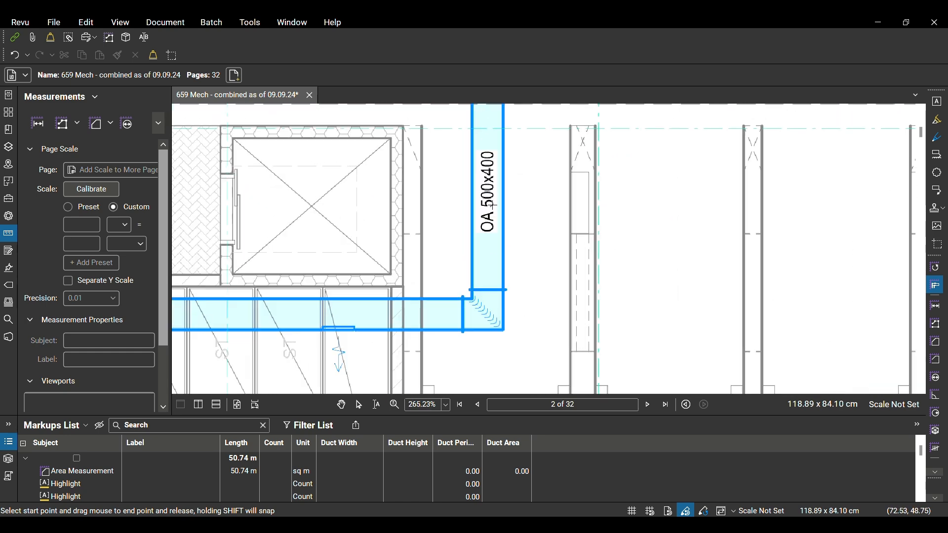
pyautogui.scroll(4, 465, 291)
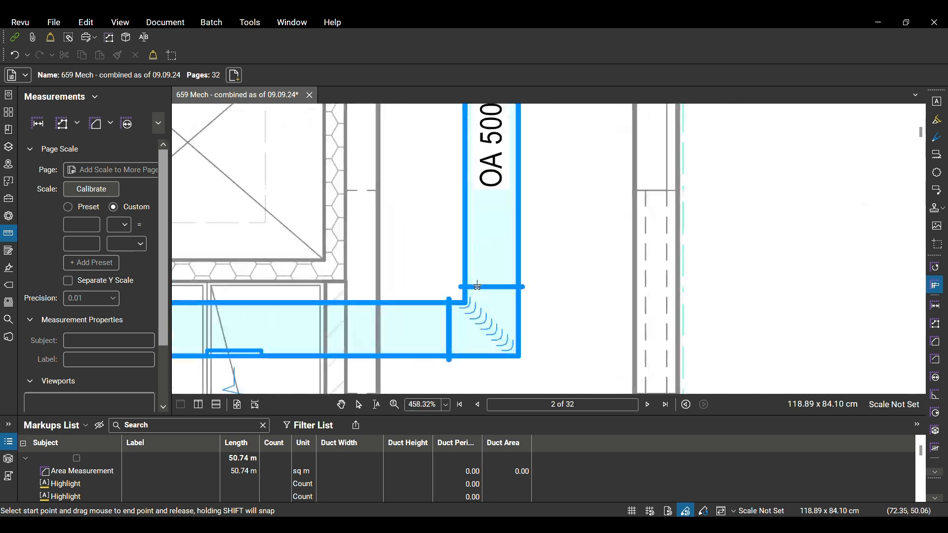
pyautogui.moveTo(460, 281); pyautogui.dragTo(553, 283)
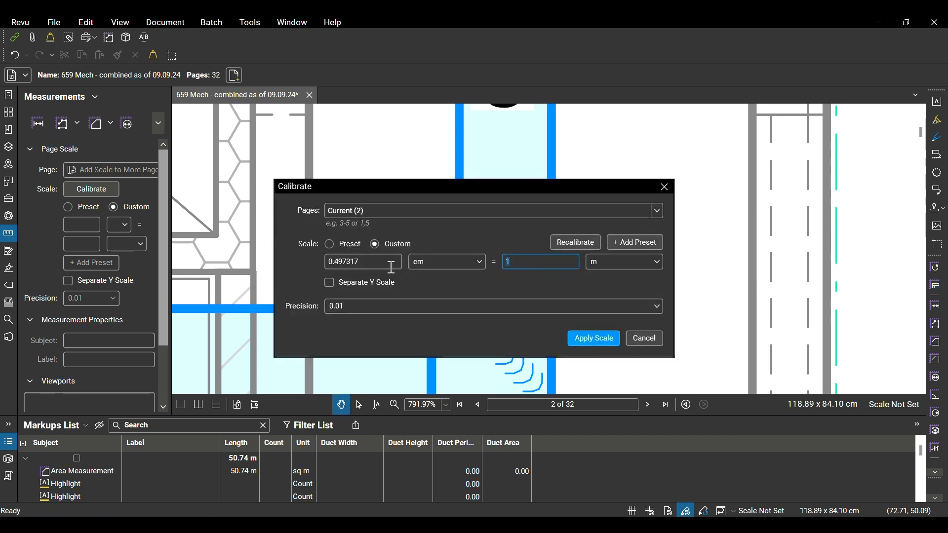
# Set the calibrated distance to 0.5 m and apply the scale to the current page
pyautogui.press('BackSpace')
pyautogui.write('.5')
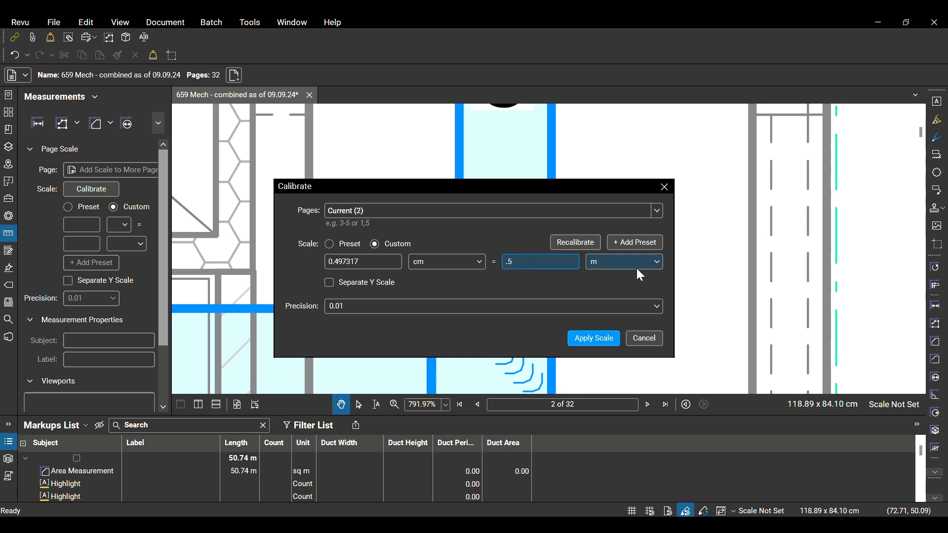
pyautogui.click(595, 342)
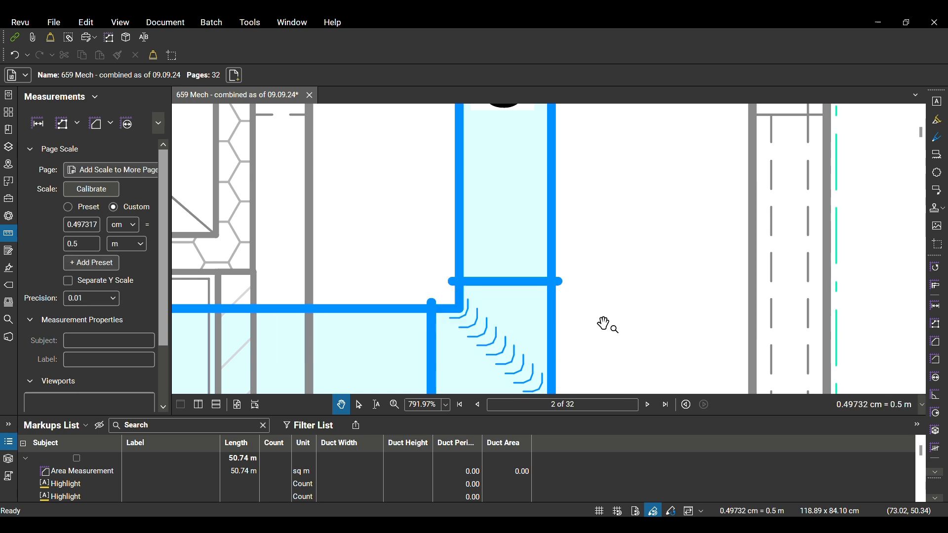
# Expand the Mechanical tool set and look through its tools for one suited to the ductwork
pyautogui.scroll(-10, 606, 325)
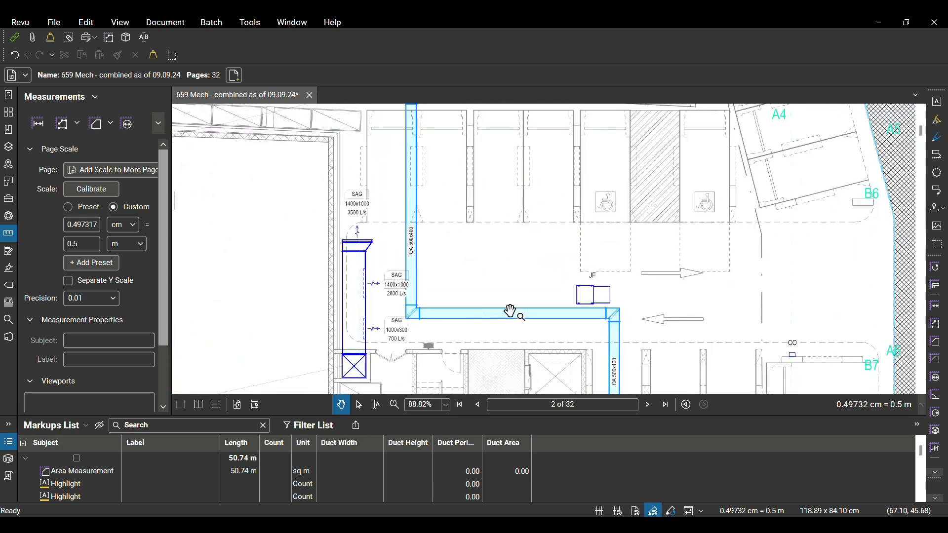
pyautogui.scroll(-3, 480, 323)
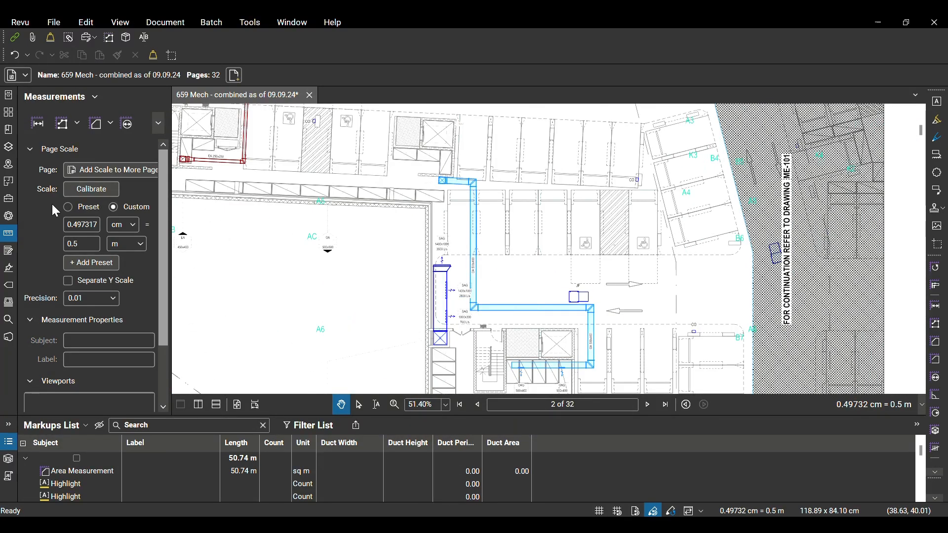
pyautogui.click(11, 207)
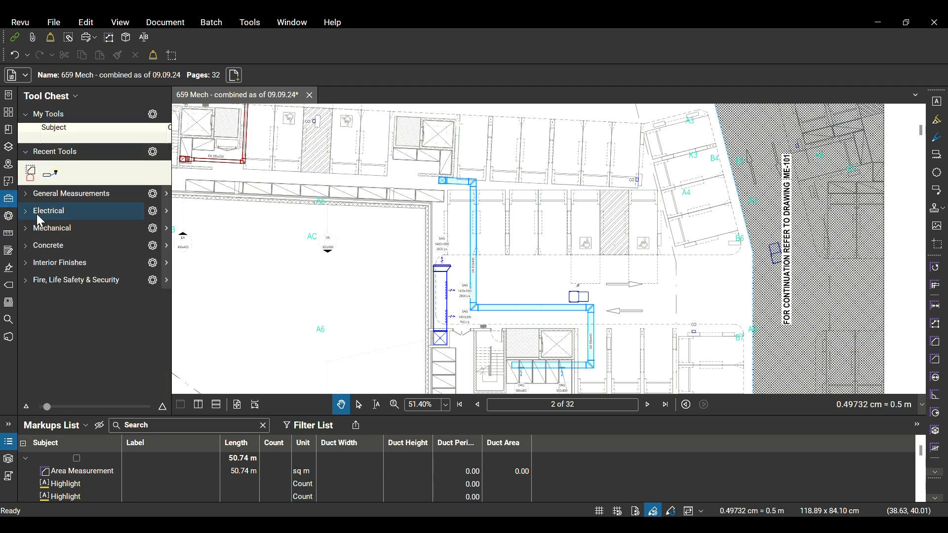
pyautogui.click(30, 236)
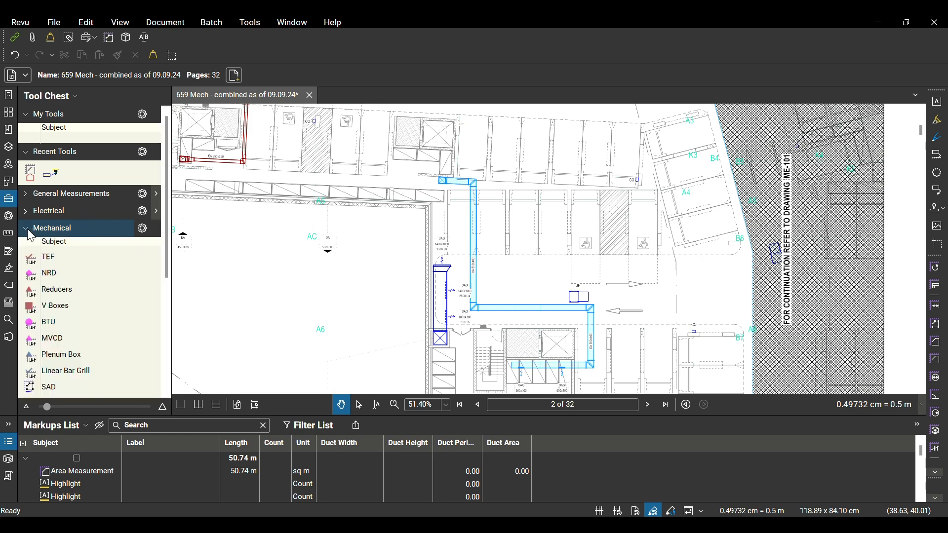
pyautogui.scroll(-1, 84, 326)
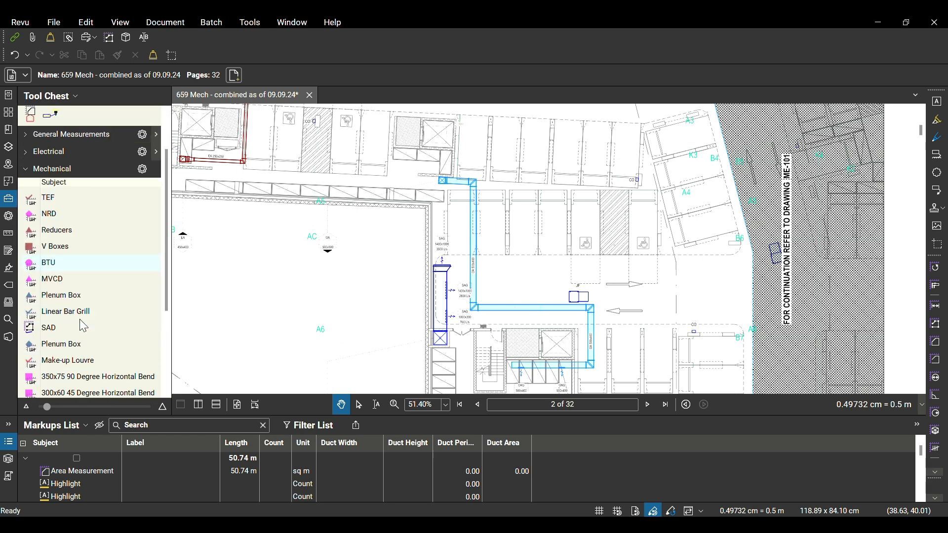
pyautogui.scroll(-3, 83, 326)
pyautogui.scroll(3, 84, 327)
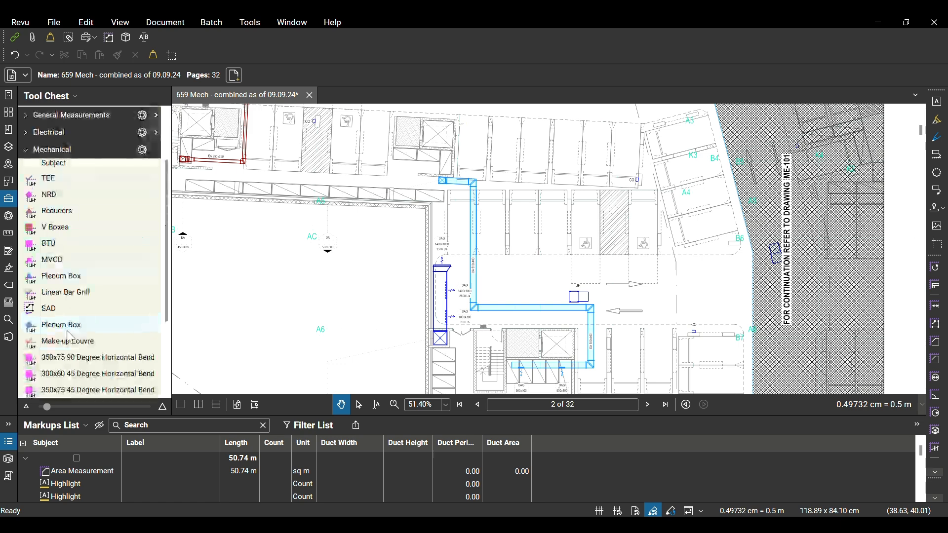
pyautogui.scroll(-3, 118, 316)
pyautogui.scroll(4, 118, 326)
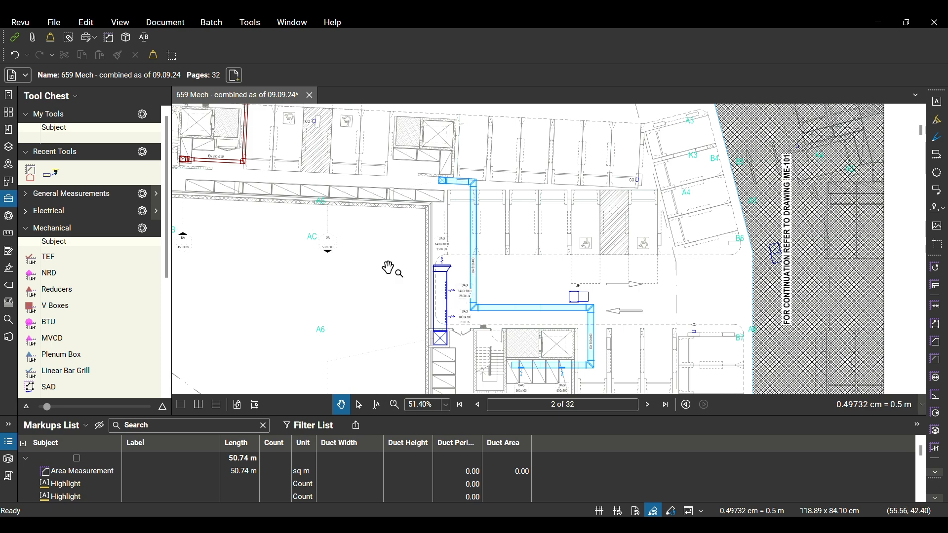
# Expand the General Measurements tool set to access its measurement tools
pyautogui.scroll(3, 385, 266)
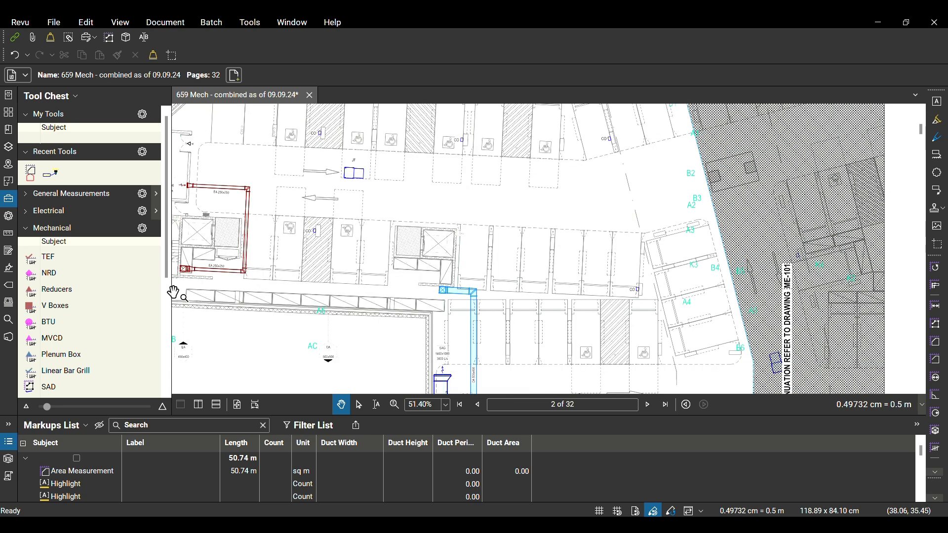
pyautogui.click(33, 197)
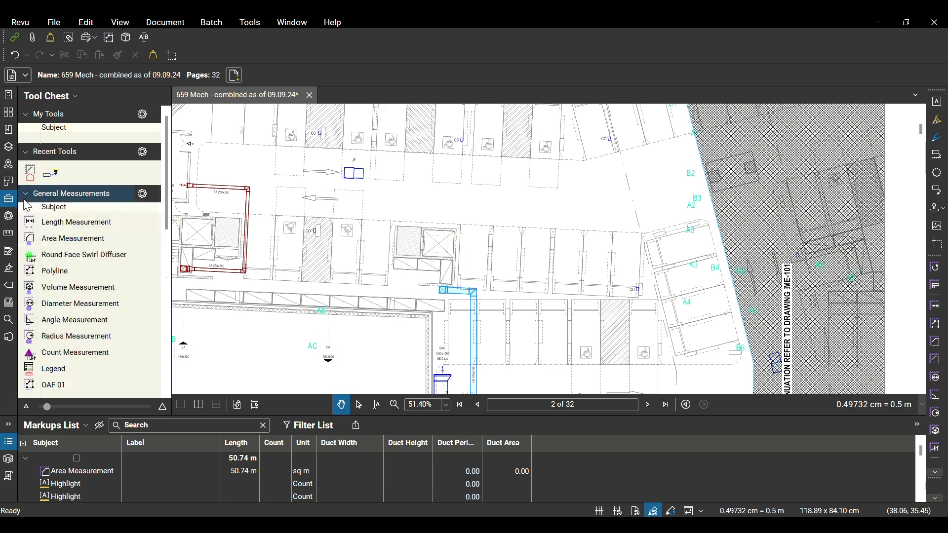
pyautogui.click(26, 195)
pyautogui.click(27, 198)
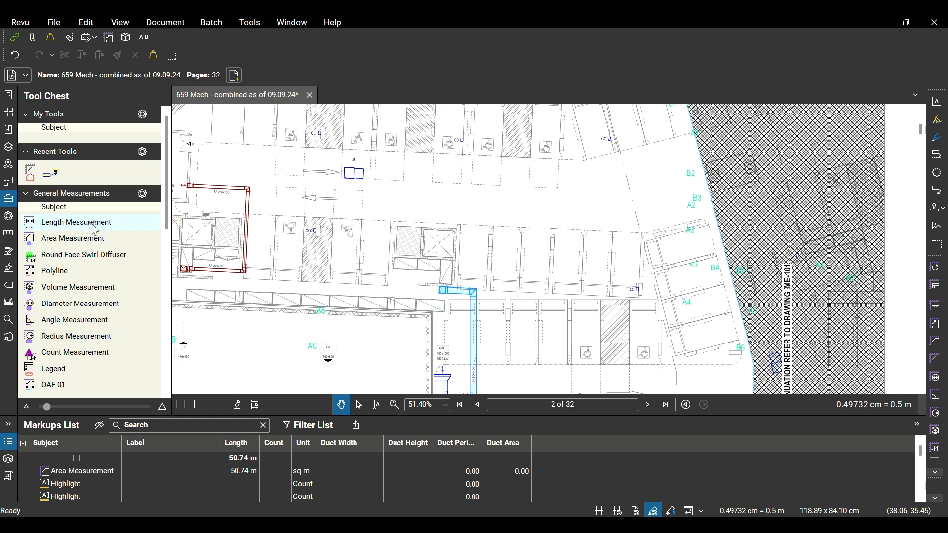
# Start a Polyline measurement at the crossed riser box of the blue OA duct and place a vertex at its first bend
pyautogui.click(61, 276)
pyautogui.scroll(4, 447, 298)
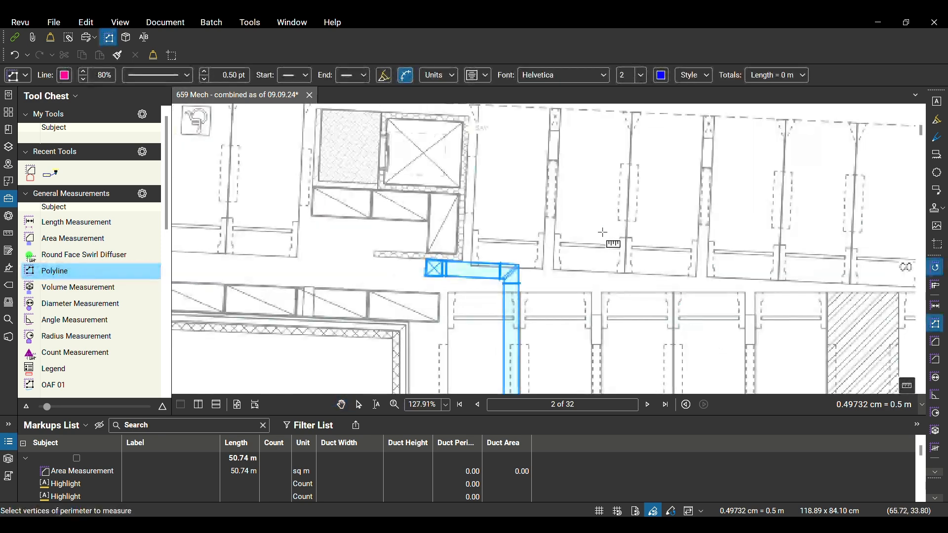
pyautogui.scroll(5, 442, 277)
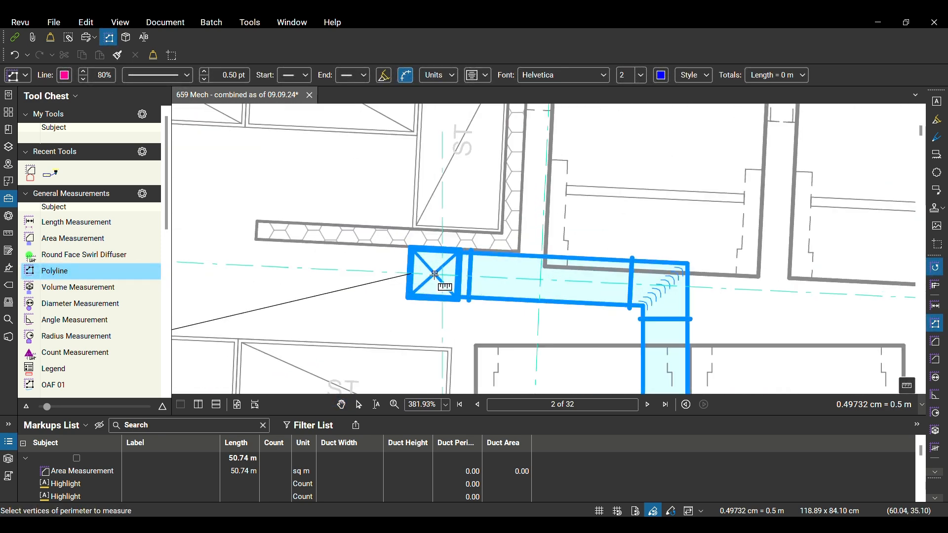
pyautogui.click(433, 274)
pyautogui.click(661, 286)
# Extend the polyline down the OA 500x400 duct to its lower bend and along the horizontal run to the next bend
pyautogui.scroll(-1, 653, 355)
pyautogui.moveTo(653, 357); pyautogui.dragTo(611, 128)
pyautogui.scroll(-2, 611, 129)
pyautogui.moveTo(608, 337); pyautogui.dragTo(565, 93)
pyautogui.scroll(-1, 563, 168)
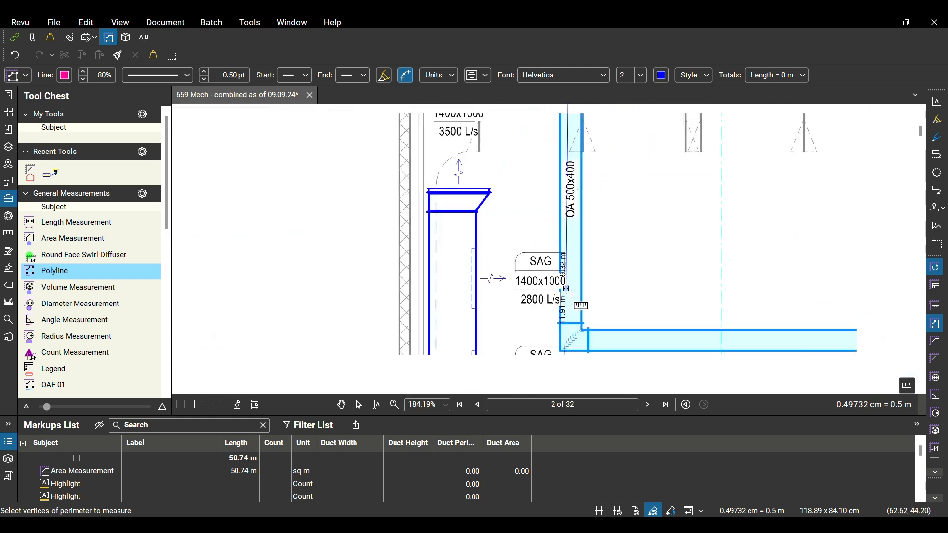
pyautogui.scroll(3, 573, 340)
pyautogui.click(570, 334)
pyautogui.scroll(-2, 592, 334)
pyautogui.moveTo(741, 336); pyautogui.dragTo(294, 324)
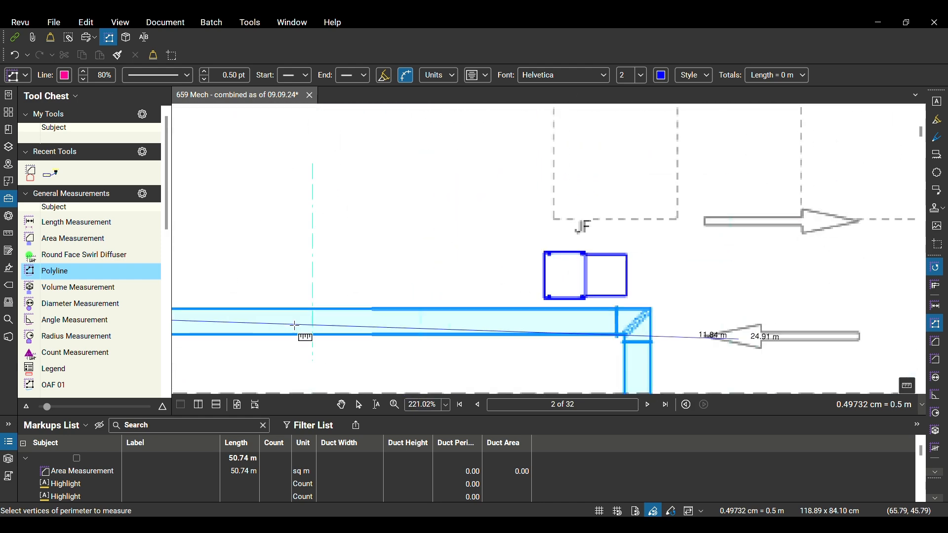
pyautogui.scroll(-1, 508, 323)
pyautogui.click(619, 324)
# Continue the polyline down the final vertical run and along the branch above the OAG grilles, finishing at the duct's end
pyautogui.scroll(-4, 619, 325)
pyautogui.moveTo(619, 366); pyautogui.dragTo(615, 174)
pyautogui.scroll(7, 608, 222)
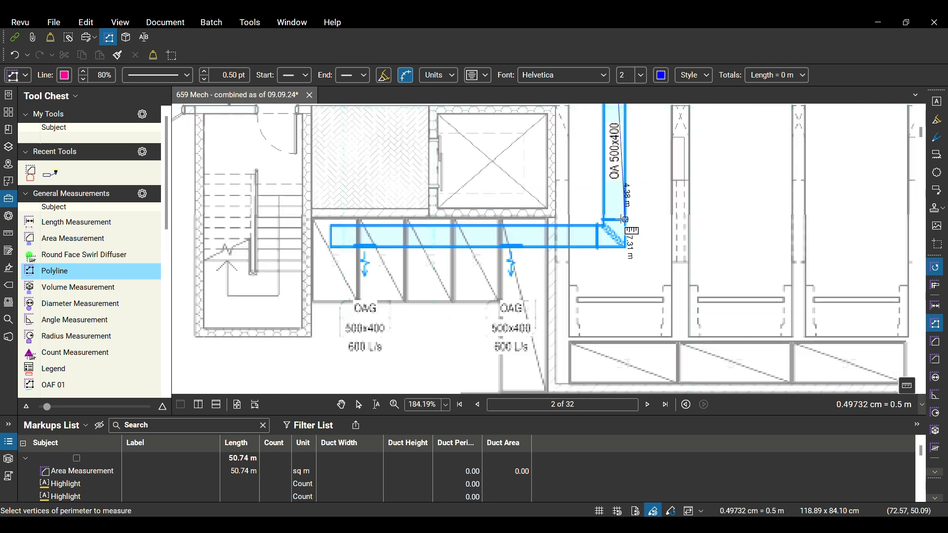
pyautogui.scroll(-1, 606, 248)
pyautogui.moveTo(180, 222); pyautogui.dragTo(461, 244)
pyautogui.scroll(2, 599, 274)
pyautogui.click(526, 268)
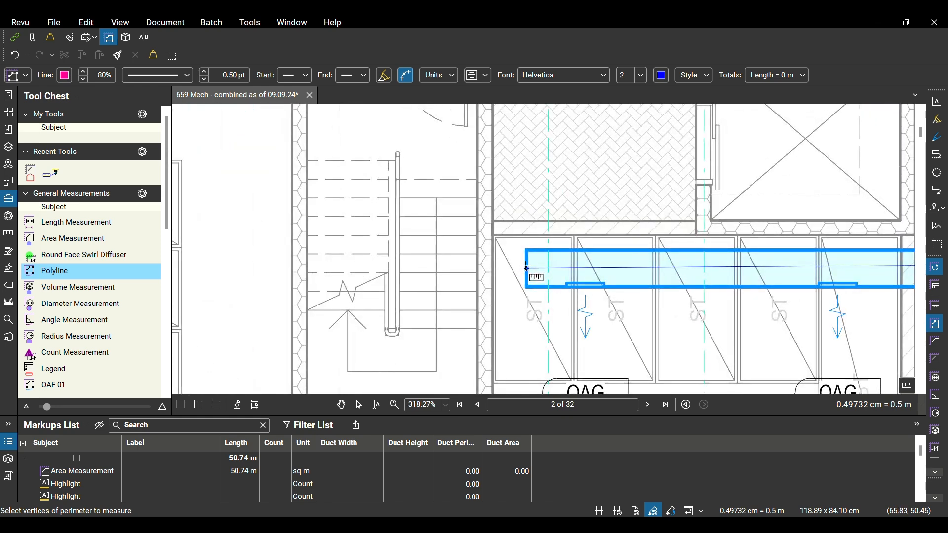
pyautogui.press('Return')
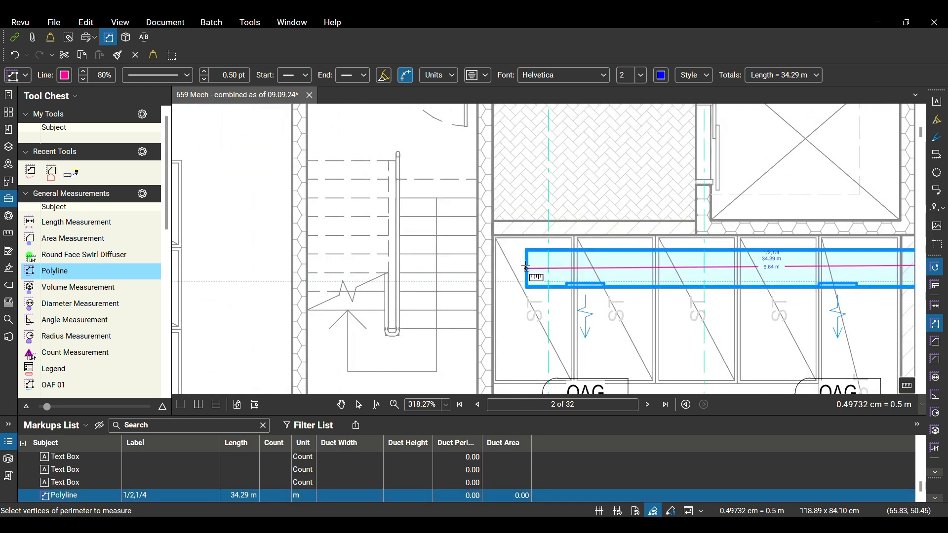
# Leave the Polyline tool and examine the traced OA duct run from the riser down to its OA 500x400 label
pyautogui.scroll(-7, 518, 275)
pyautogui.moveTo(691, 193); pyautogui.dragTo(673, 322)
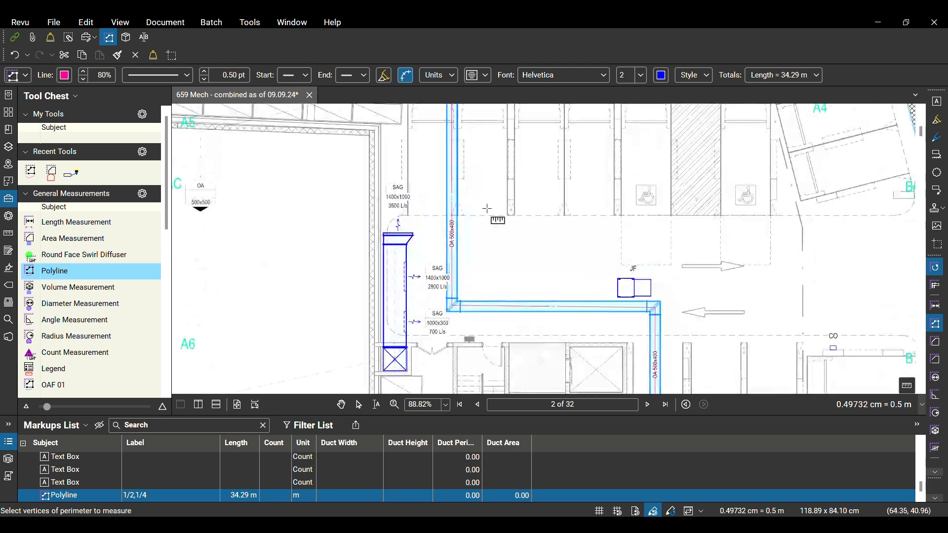
pyautogui.moveTo(487, 207); pyautogui.dragTo(478, 390)
pyautogui.scroll(4, 474, 263)
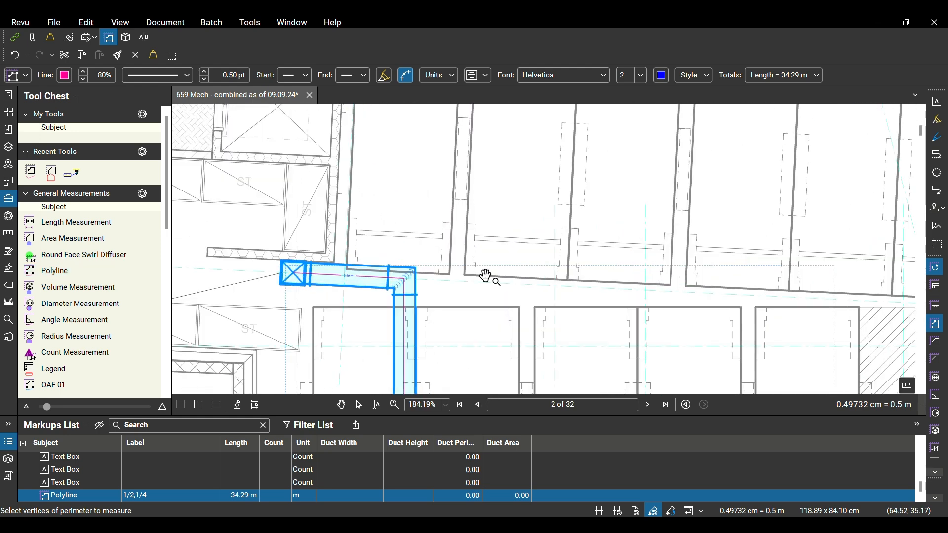
pyautogui.press('Escape')
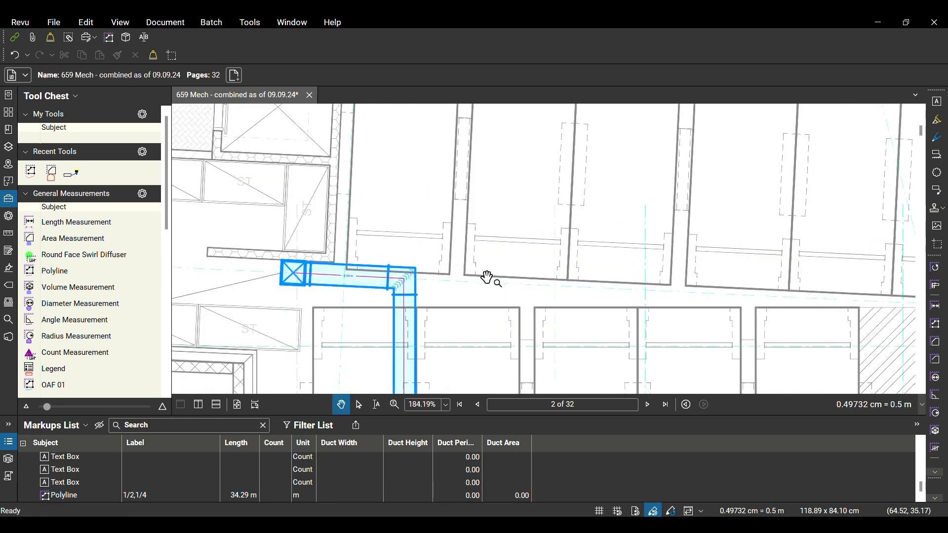
pyautogui.scroll(5, 295, 278)
pyautogui.scroll(-6, 379, 229)
pyautogui.scroll(-2, 380, 228)
pyautogui.moveTo(423, 355); pyautogui.dragTo(423, 207)
pyautogui.scroll(4, 428, 277)
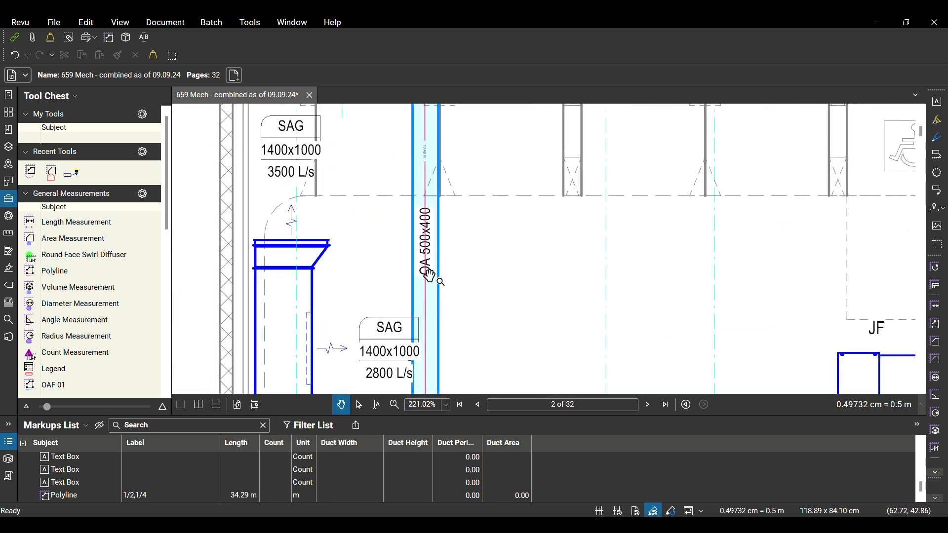
pyautogui.scroll(-5, 475, 238)
pyautogui.scroll(4, 475, 237)
# Select the traced duct polyline and set its subject to OAD
pyautogui.click(468, 292)
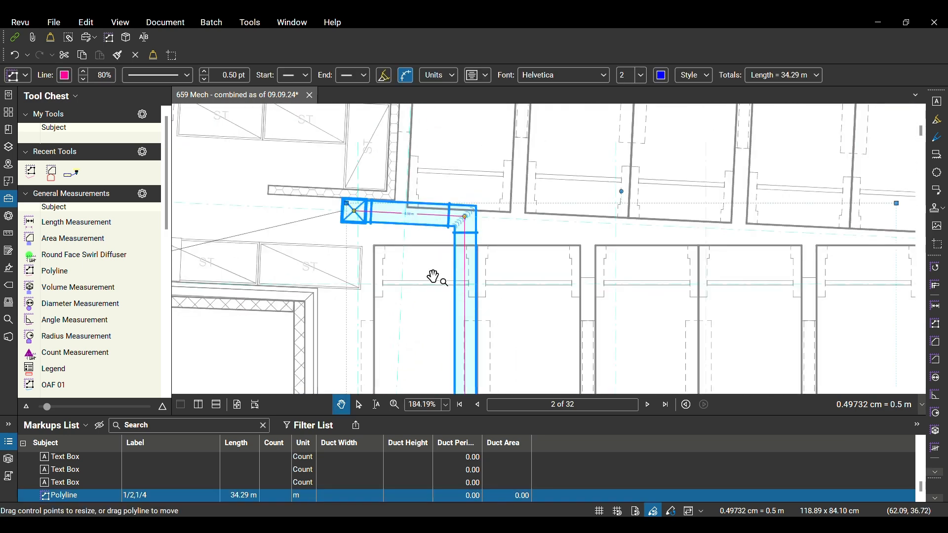
pyautogui.click(23, 76)
pyautogui.doubleClick(83, 96)
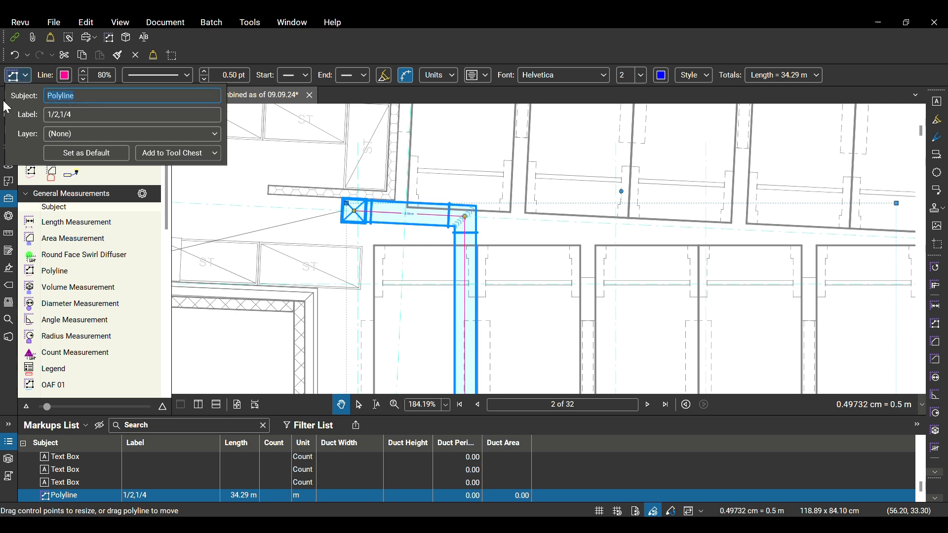
pyautogui.write('Outside Air Duct')
pyautogui.moveTo(122, 99); pyautogui.dragTo(37, 89)
pyautogui.write('OAD')
# Set the OAD polyline's label to 500x400 and add the markup to the My Tools set
pyautogui.click(72, 115)
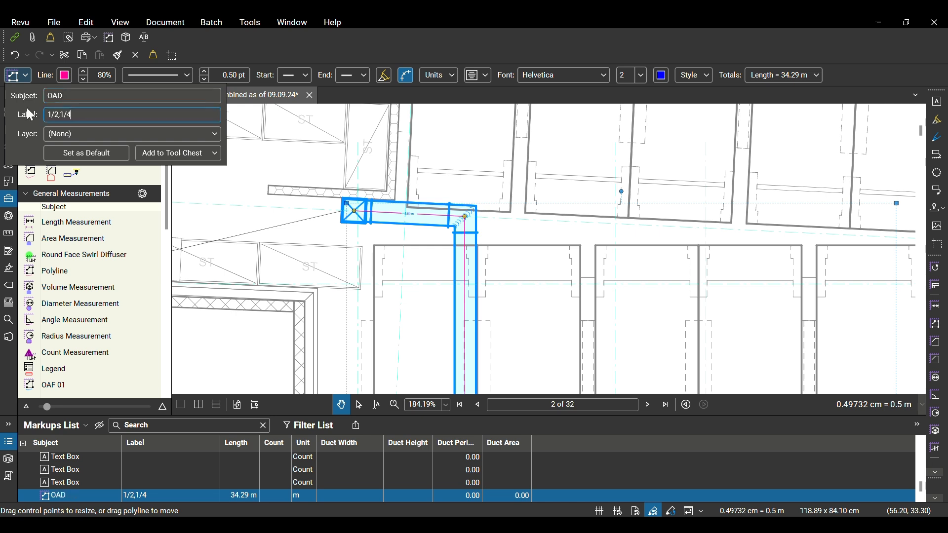
pyautogui.moveTo(80, 115); pyautogui.dragTo(26, 110)
pyautogui.write('500x400')
pyautogui.click(174, 154)
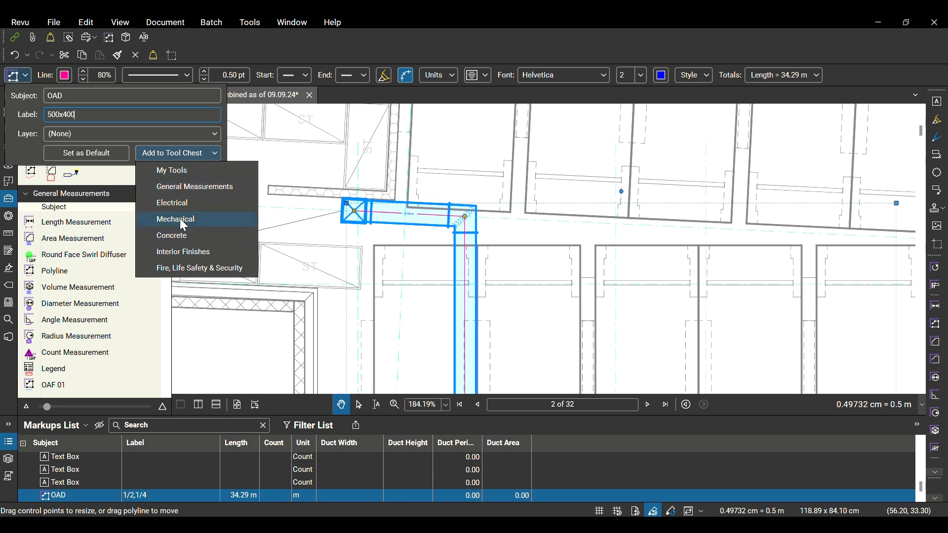
pyautogui.click(187, 174)
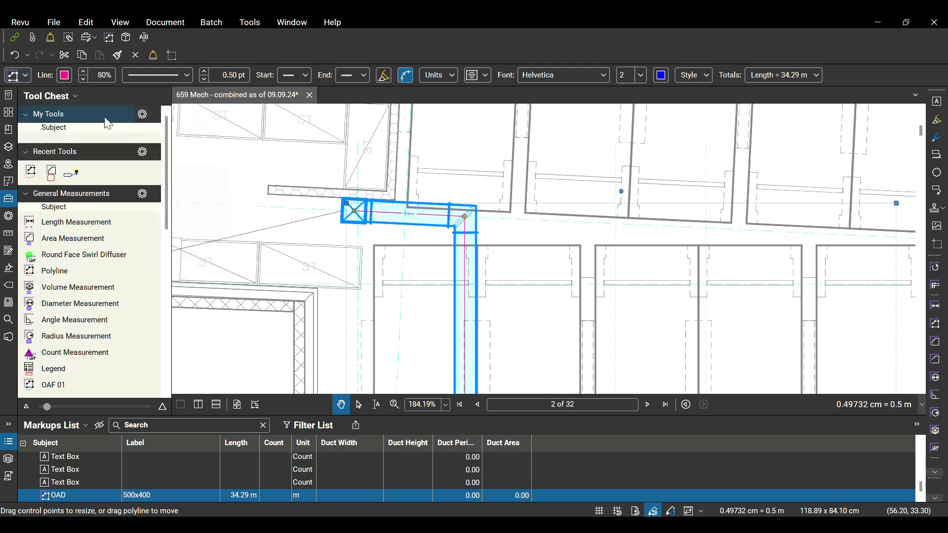
# Examine the segment length labels along the OAD polyline, especially on the horizontal run between the two bends
pyautogui.scroll(-1, 495, 299)
pyautogui.moveTo(495, 300); pyautogui.dragTo(433, 147)
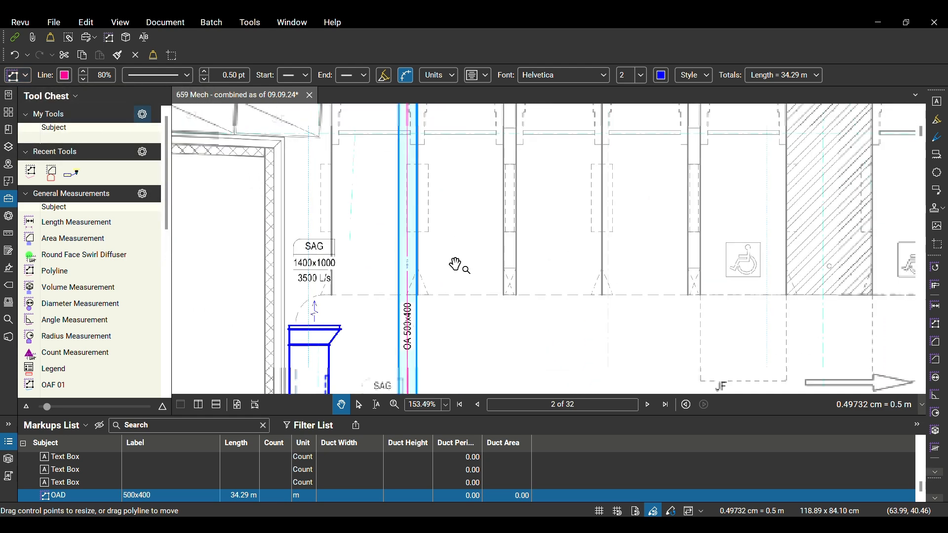
pyautogui.scroll(3, 409, 362)
pyautogui.scroll(-3, 422, 275)
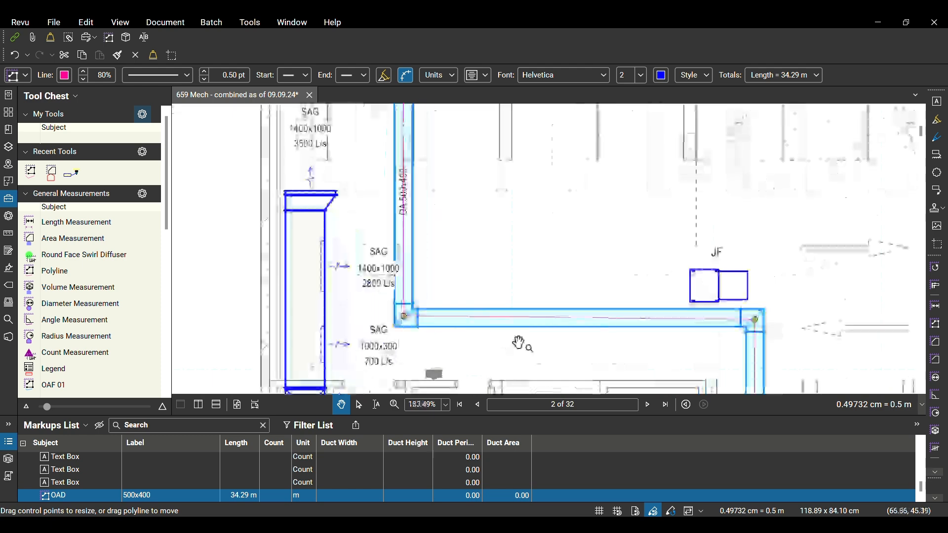
pyautogui.scroll(5, 641, 324)
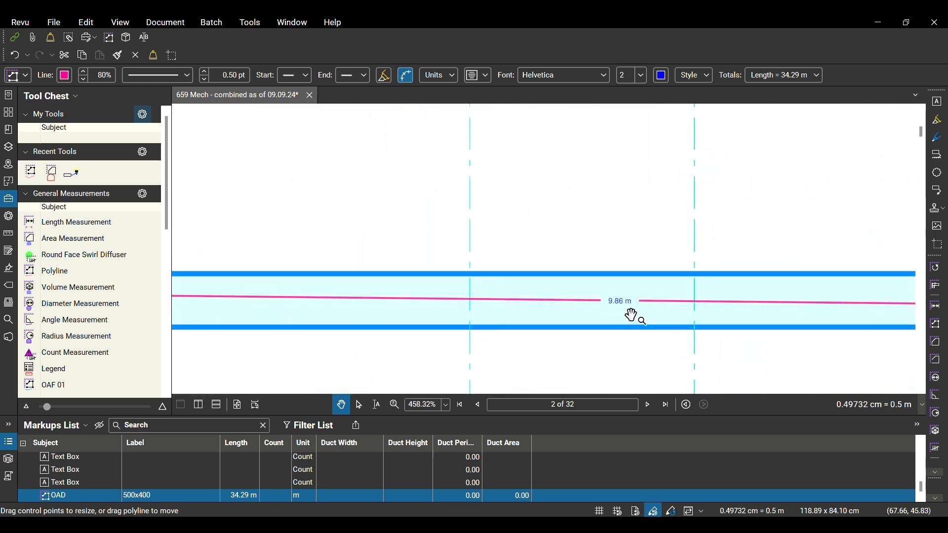
pyautogui.scroll(-3, 640, 316)
pyautogui.scroll(-3, 644, 310)
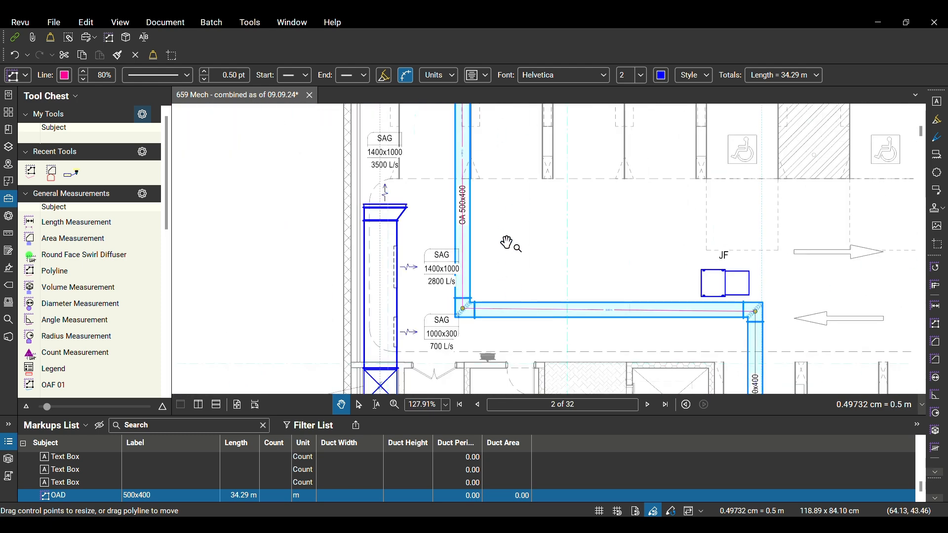
pyautogui.scroll(-3, 508, 244)
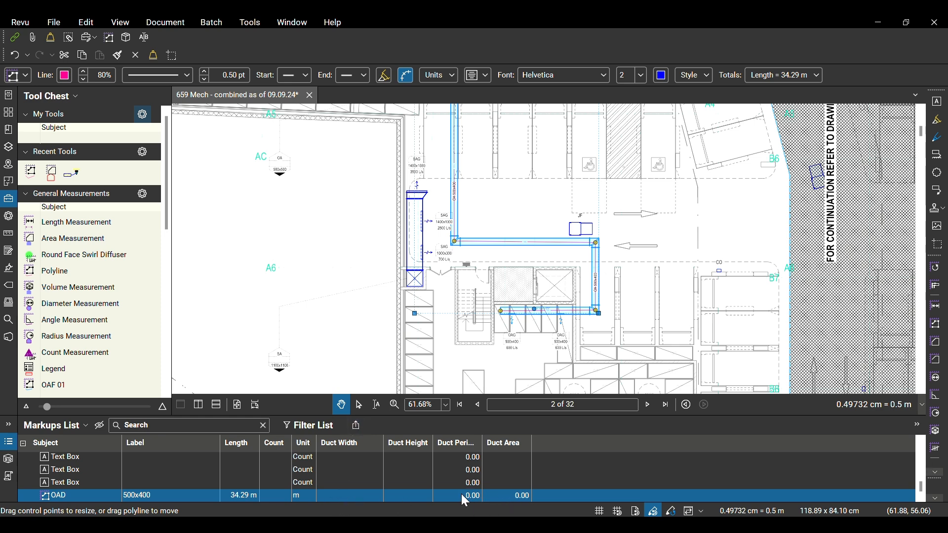
# Enter a Duct Width of 500 and a Duct Height of 400 for the OAD 500x400 markup
pyautogui.click(347, 497)
pyautogui.write('500')
pyautogui.click(415, 495)
pyautogui.write('400')
pyautogui.press('Return')
# Add a custom Text column named Remarks to the markups list
pyautogui.click(70, 427)
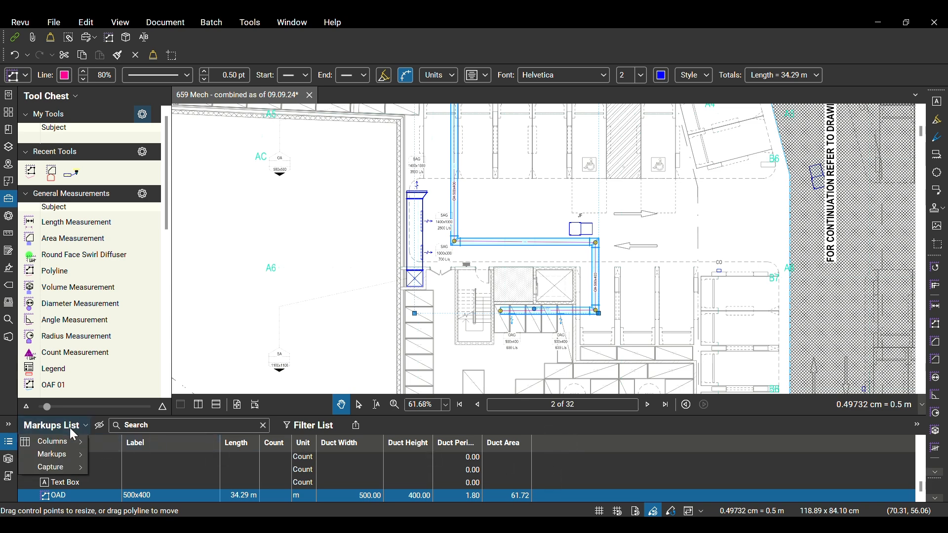
pyautogui.moveTo(72, 445)
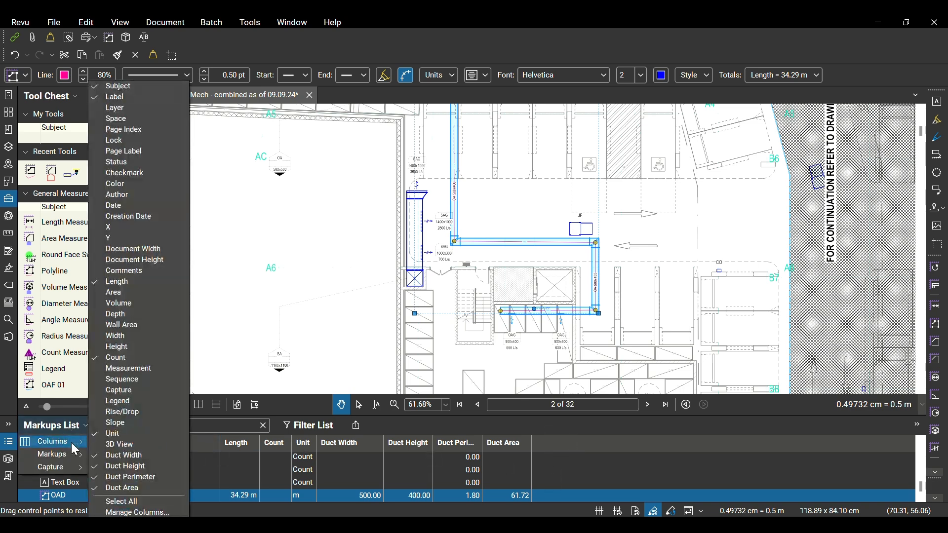
pyautogui.click(124, 513)
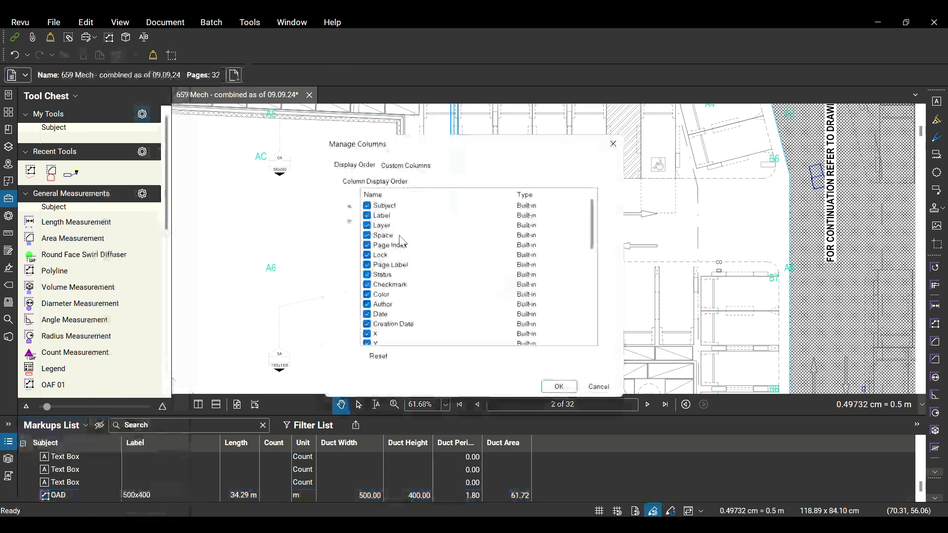
pyautogui.click(413, 172)
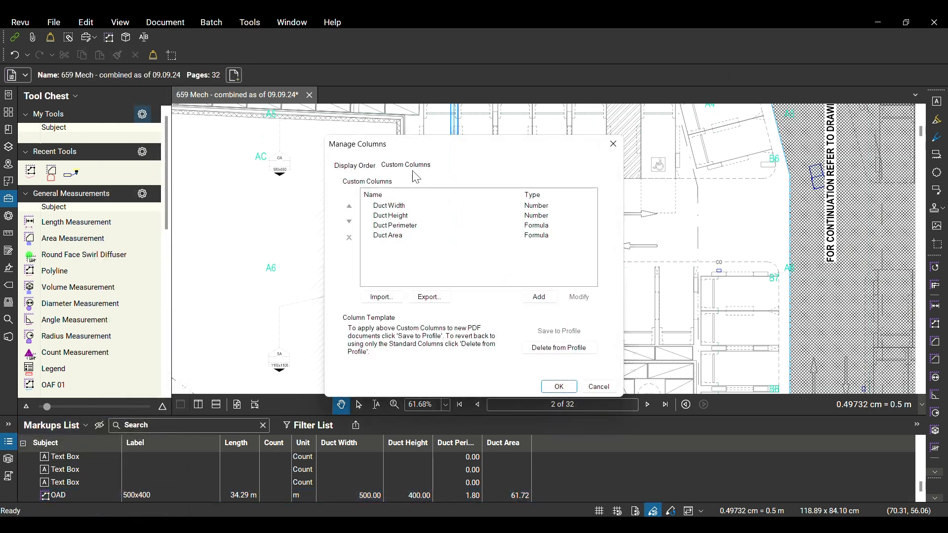
pyautogui.click(539, 296)
pyautogui.write('Remarks')
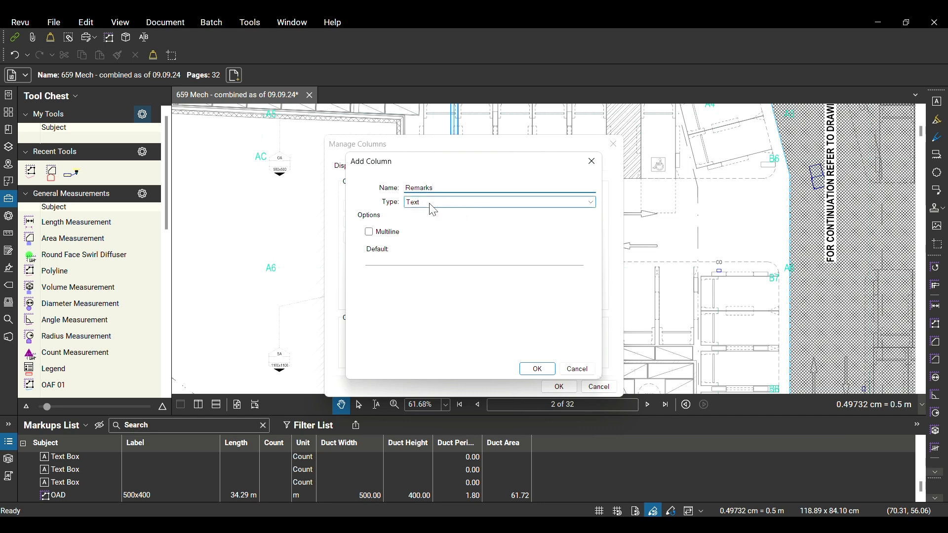
pyautogui.click(537, 369)
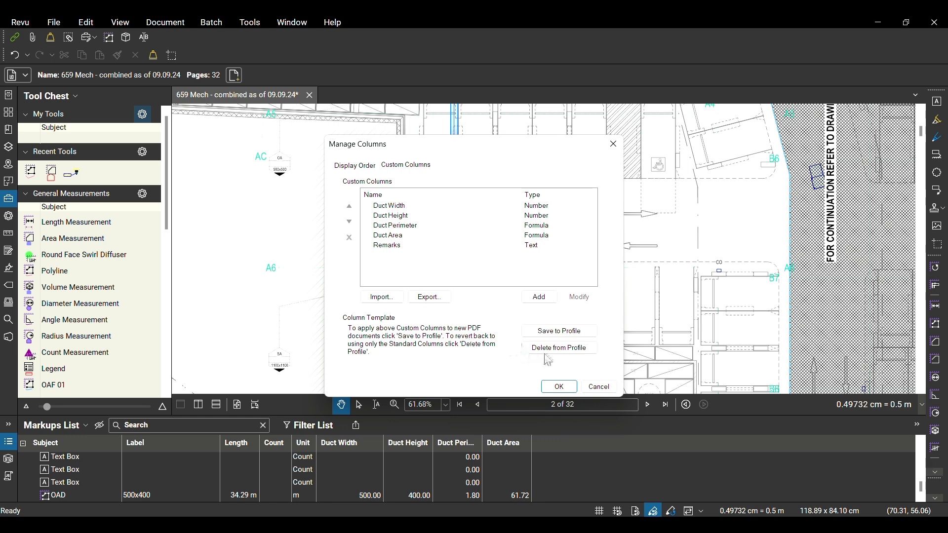
# Save the custom columns to the profile as the template for new PDFs and apply the column changes
pyautogui.click(550, 332)
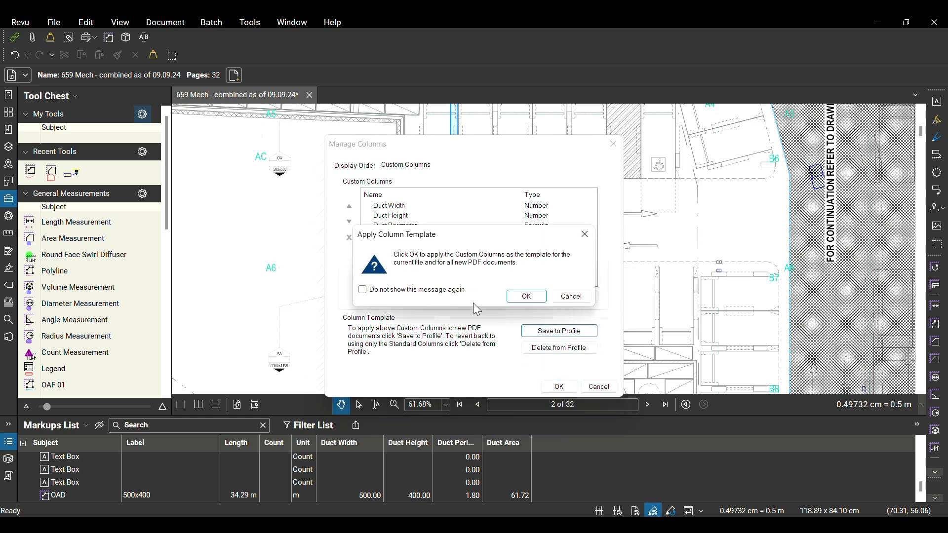
pyautogui.click(527, 296)
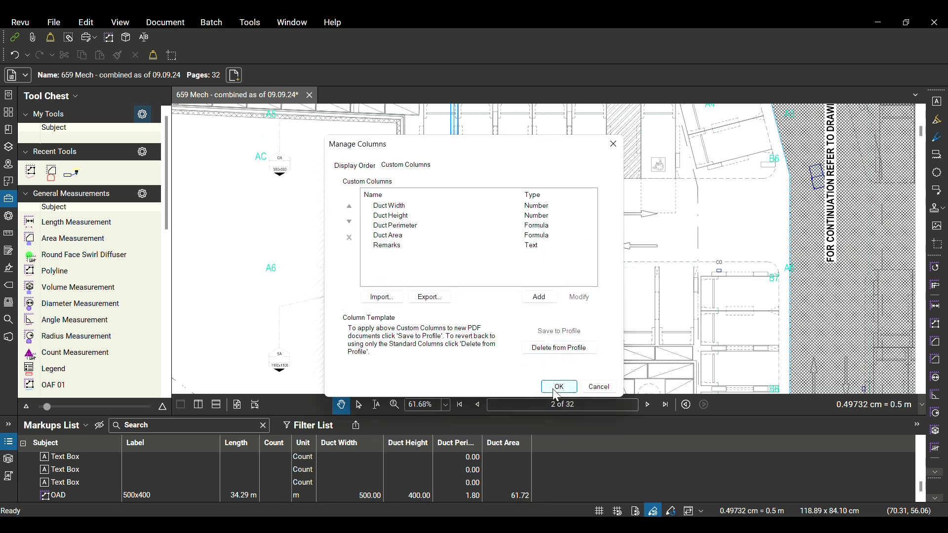
pyautogui.click(558, 385)
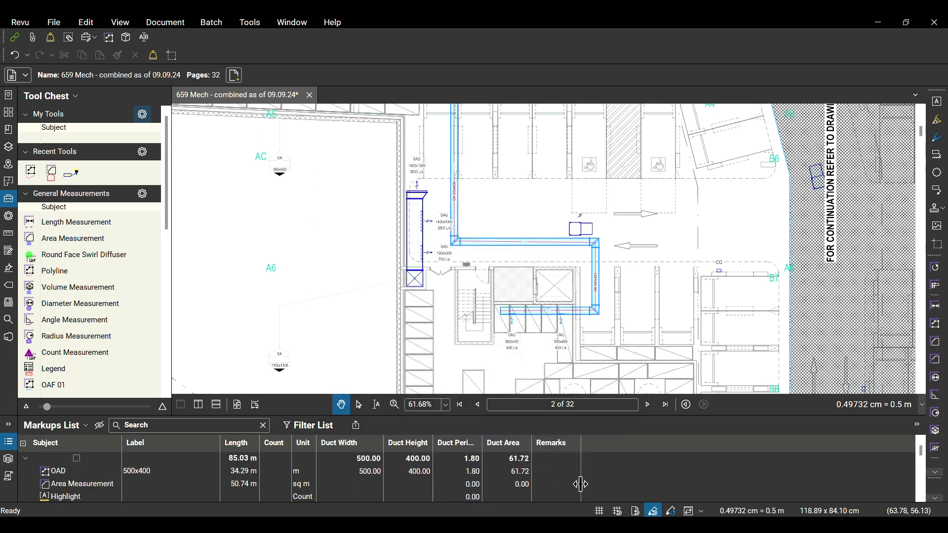
pyautogui.click(544, 472)
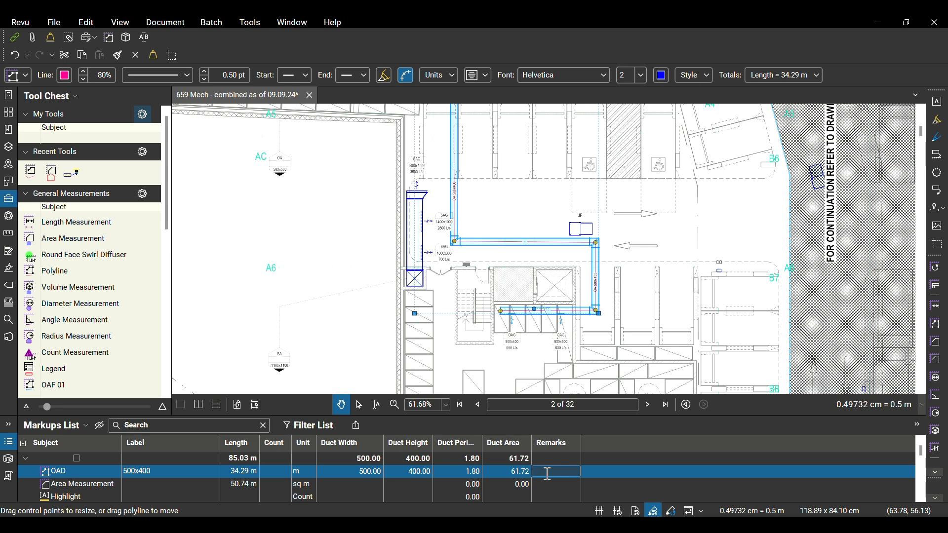
pyautogui.write('With Insu')
pyautogui.press('BackSpace')
pyautogui.press('BackSpace')
pyautogui.press('BackSpace')
pyautogui.press('BackSpace')
pyautogui.press('BackSpace')
pyautogui.press('BackSpace')
pyautogui.press('BackSpace')
pyautogui.press('BackSpace')
pyautogui.press('BackSpace')
pyautogui.click(609, 361)
# Examine the start of the OA duct at its riser box and the 500x500 OA tag linked to it
pyautogui.scroll(-2, 614, 290)
pyautogui.scroll(1, 483, 146)
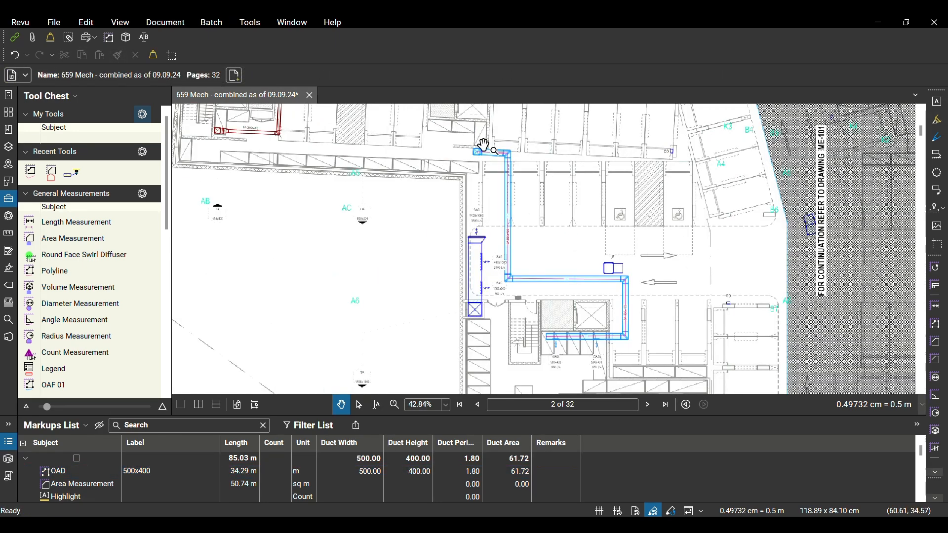
pyautogui.scroll(7, 483, 145)
pyautogui.scroll(-4, 493, 186)
pyautogui.moveTo(469, 190); pyautogui.dragTo(557, 218)
pyautogui.scroll(2, 332, 359)
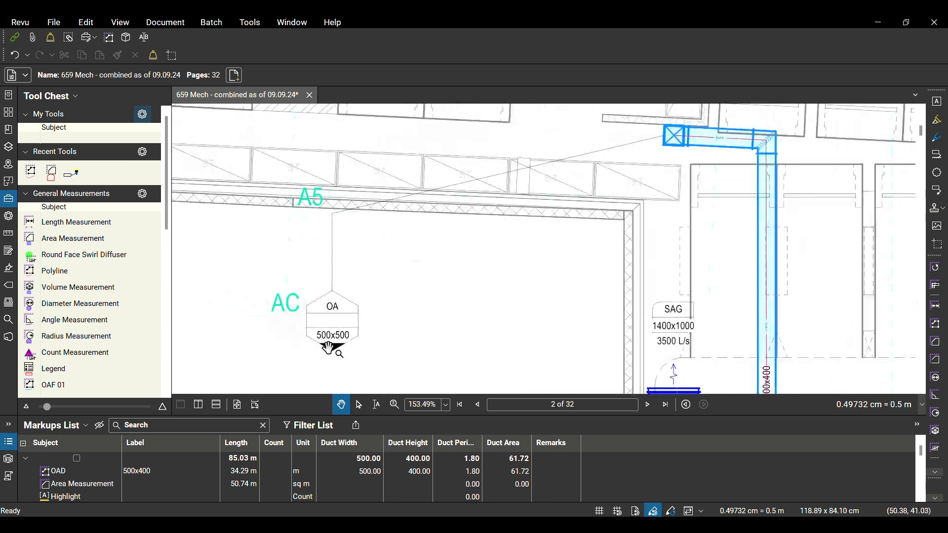
pyautogui.scroll(-2, 670, 159)
pyautogui.moveTo(666, 143); pyautogui.dragTo(546, 243)
pyautogui.scroll(3, 542, 246)
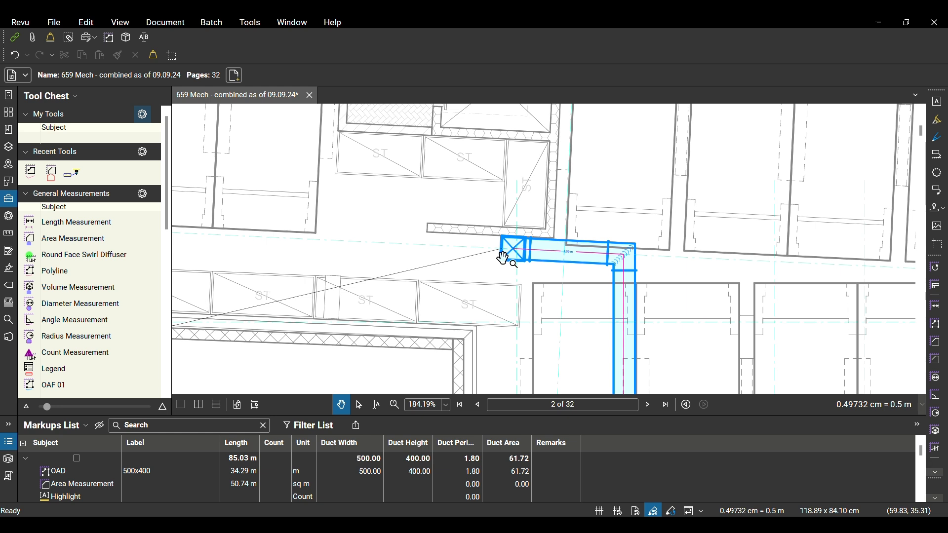
# Draw an OAD polyline measurement about 3.5 m long from the riser box at the start of the OA duct
pyautogui.click(31, 119)
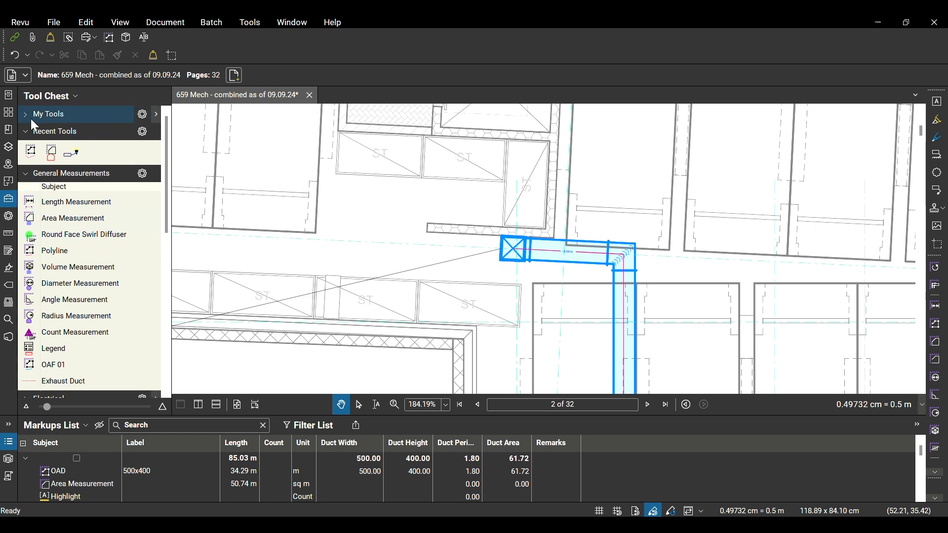
pyautogui.click(33, 154)
pyautogui.scroll(2, 524, 289)
pyautogui.click(512, 233)
pyautogui.scroll(-2, 512, 233)
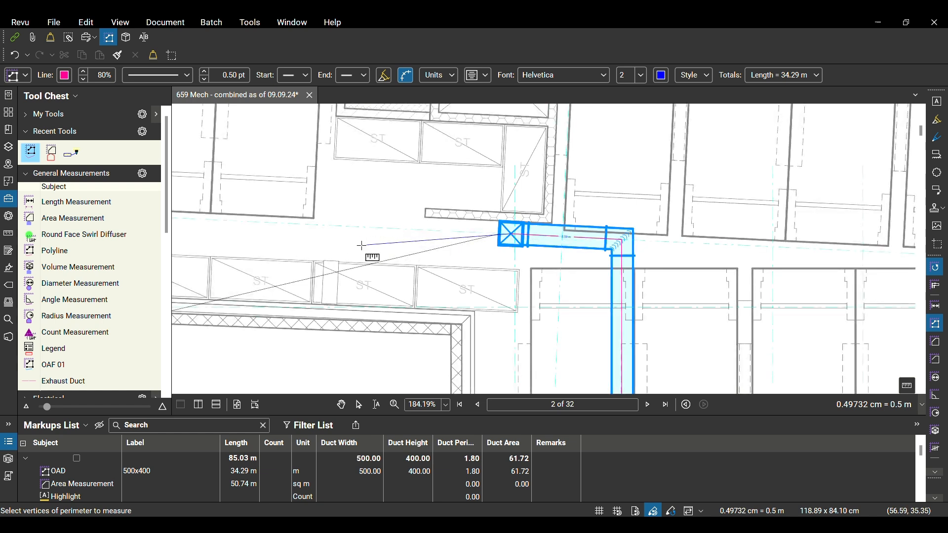
pyautogui.doubleClick(361, 246)
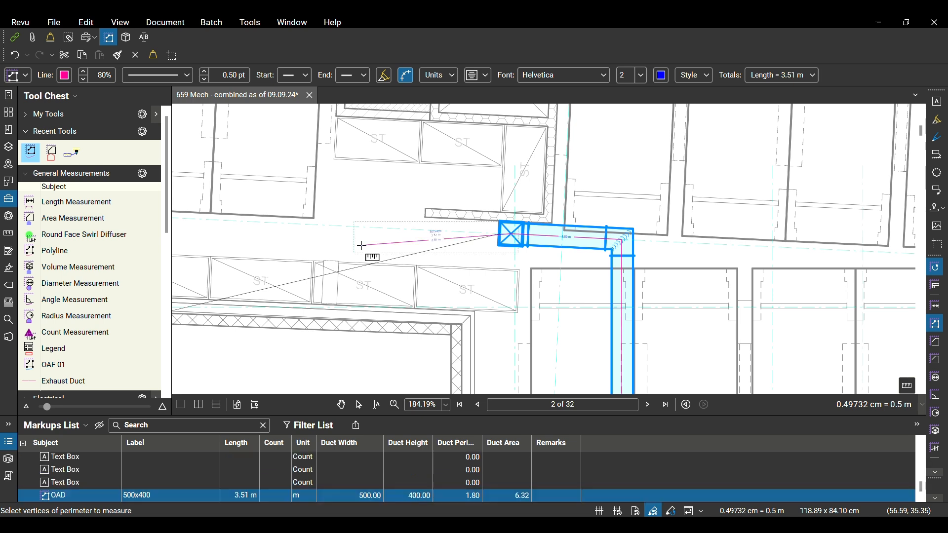
pyautogui.press('Escape')
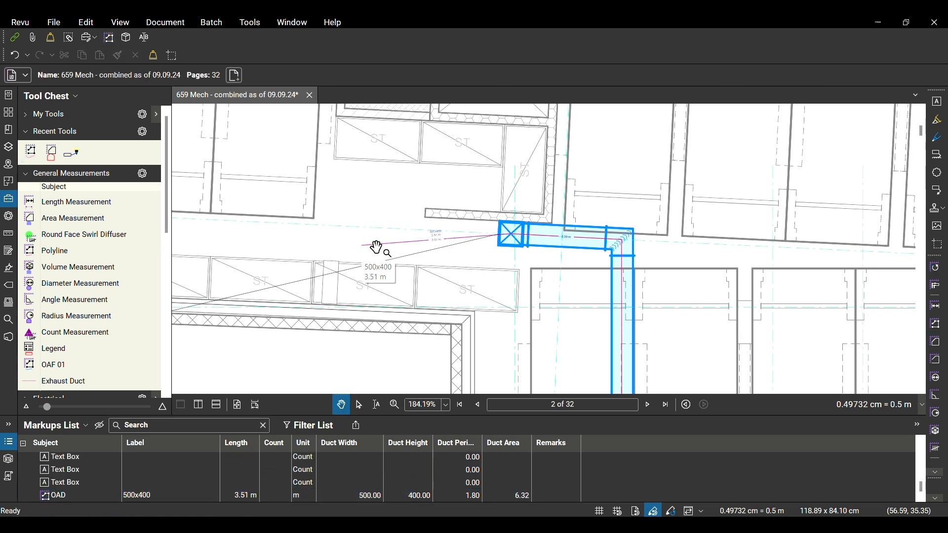
# Change the label of the new OAD polyline to 500x500 Riser
pyautogui.click(444, 249)
pyautogui.click(16, 75)
pyautogui.click(96, 114)
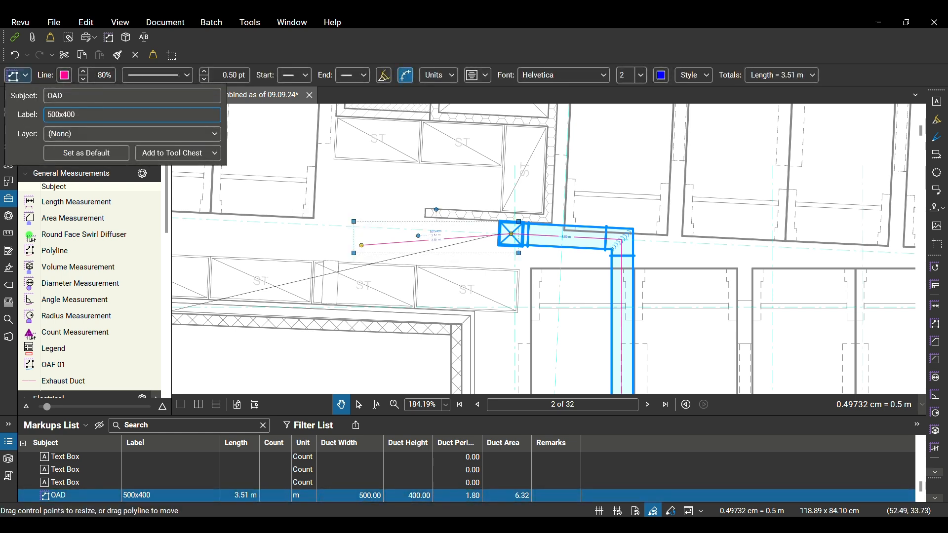
pyautogui.press('BackSpace')
pyautogui.press('BackSpace')
pyautogui.press('BackSpace')
pyautogui.write('500 Riser')
pyautogui.click(416, 279)
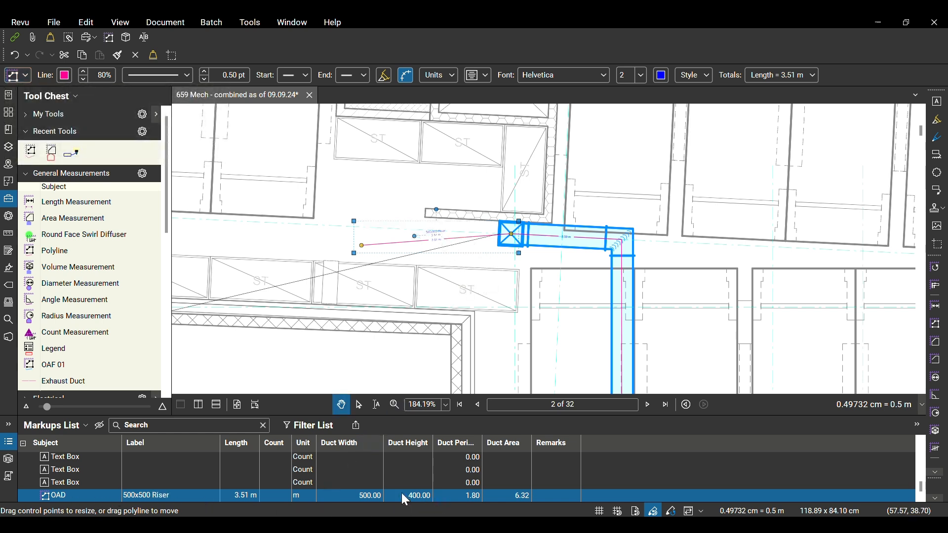
# Set the riser markup's Duct Height to 500 and enter Riser as its remark
pyautogui.click(420, 496)
pyautogui.write('500')
pyautogui.click(550, 495)
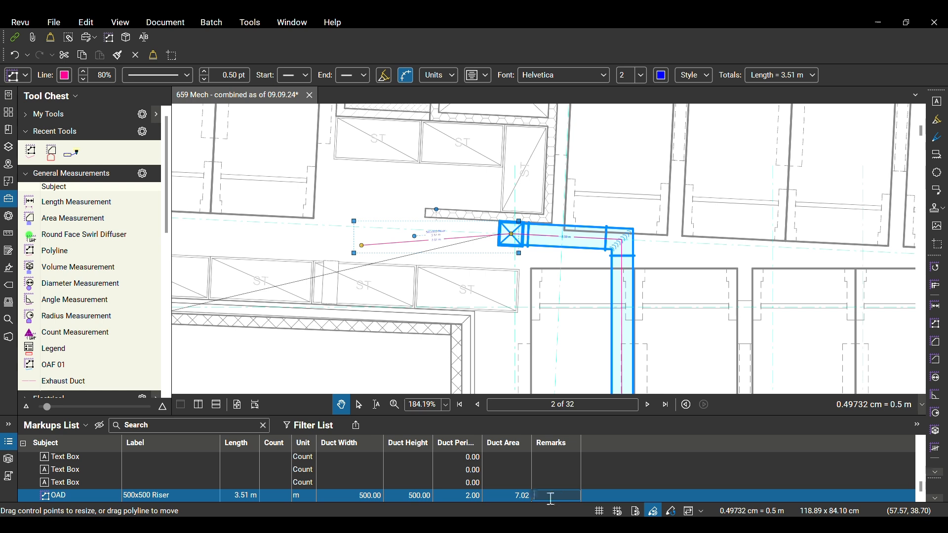
pyautogui.write('Riser')
pyautogui.press('Return')
pyautogui.click(611, 471)
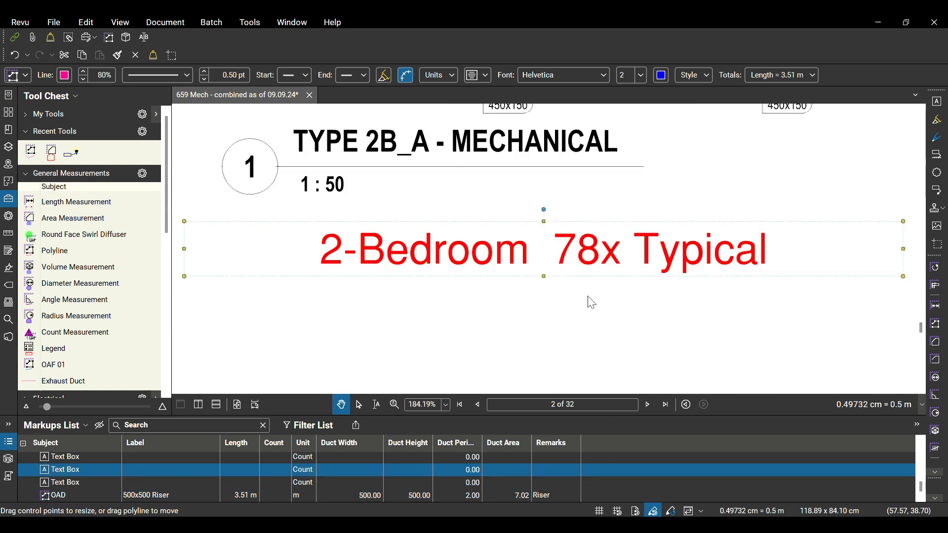
pyautogui.click(545, 495)
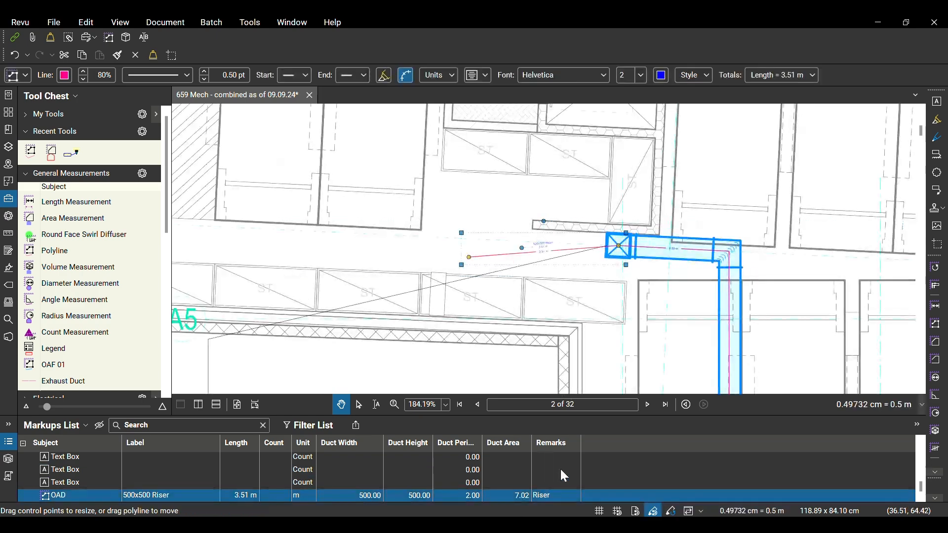
# Examine the measured OA 500x400 duct route from the riser down to its lower branch
pyautogui.moveTo(576, 313); pyautogui.dragTo(468, 213)
pyautogui.scroll(-3, 471, 215)
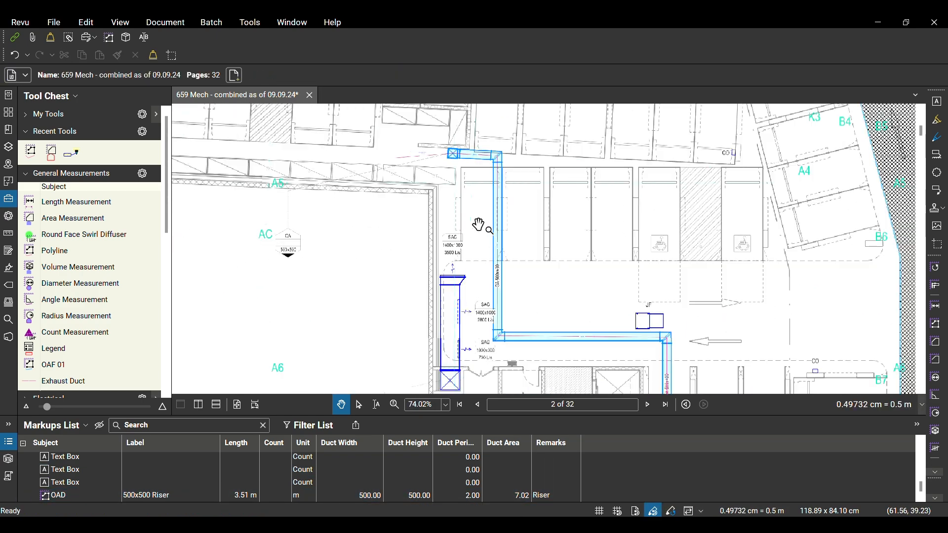
pyautogui.moveTo(573, 338); pyautogui.dragTo(548, 239)
pyautogui.scroll(2, 615, 221)
pyautogui.scroll(2, 615, 221)
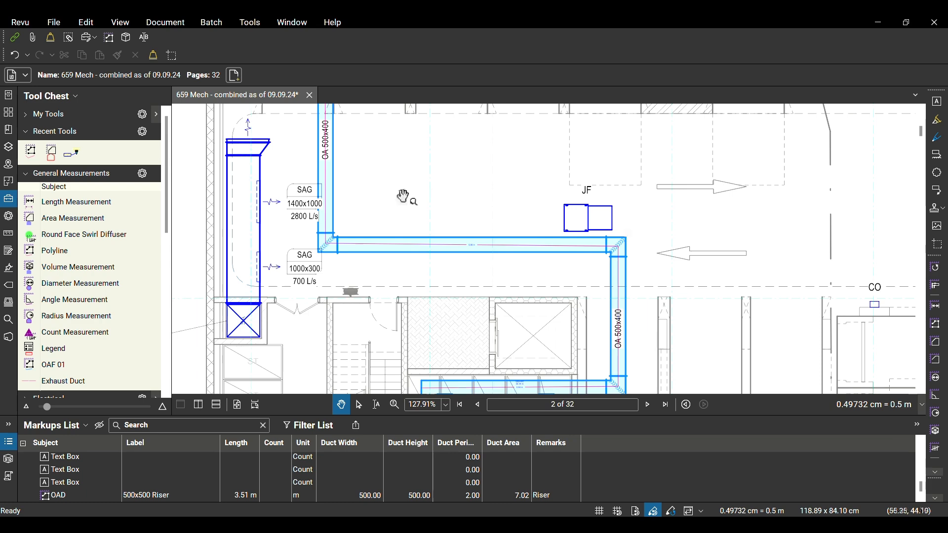
pyautogui.scroll(-2, 566, 252)
pyautogui.scroll(-2, 449, 269)
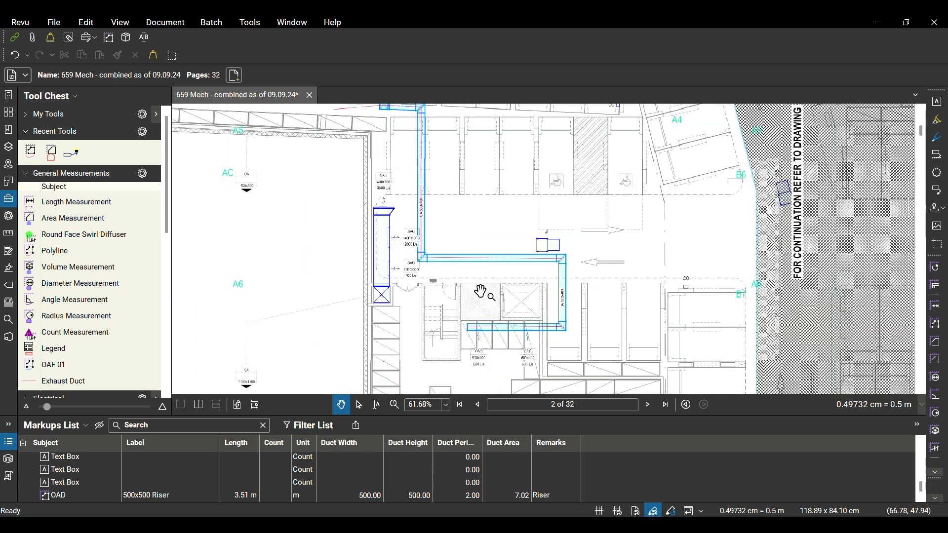
# Save the drawing set as a separate PDF named MTO 659 Mech - combined as of 09.09.24
pyautogui.click(56, 26)
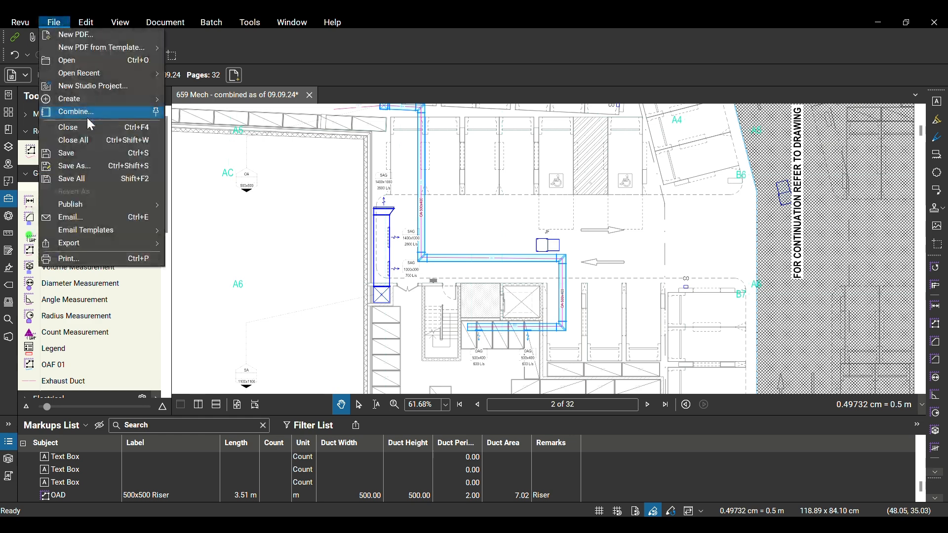
pyautogui.click(78, 167)
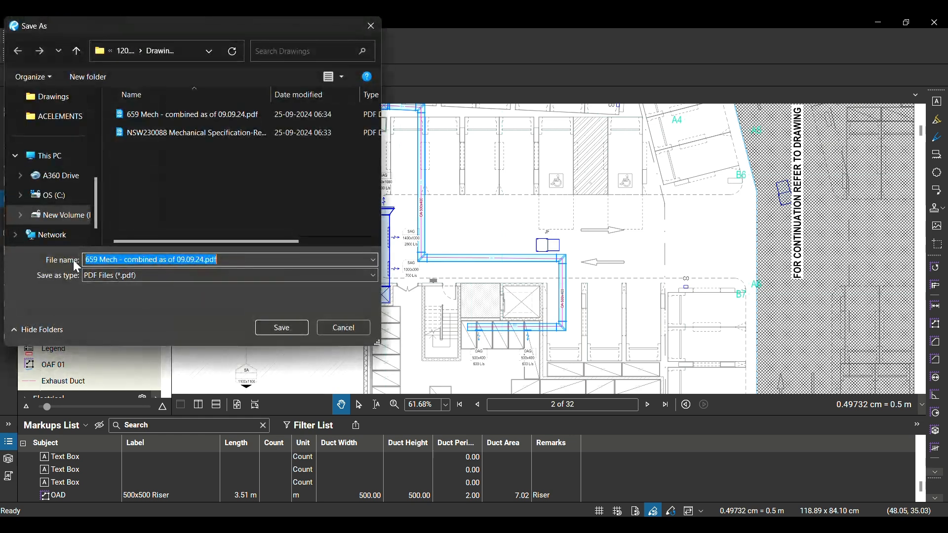
pyautogui.click(87, 259)
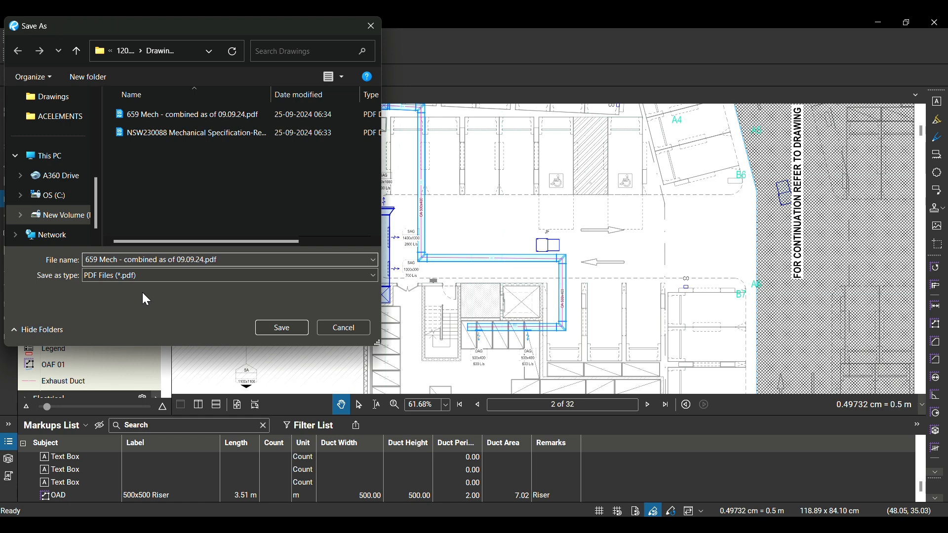
pyautogui.write('MTO')
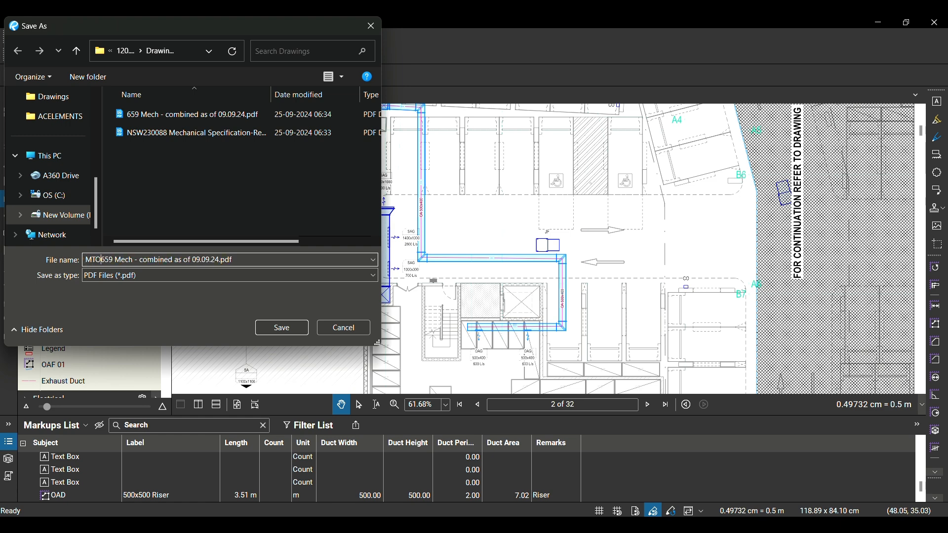
pyautogui.press('Return')
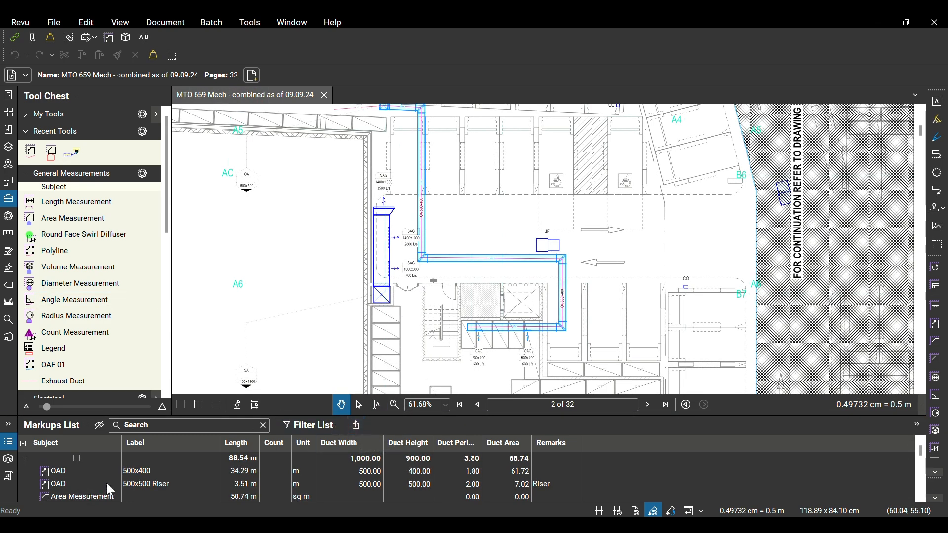
# Inspect the area measurement and highlight entries in the markups list and where they sit on the drawings
pyautogui.scroll(-3, 94, 486)
pyautogui.scroll(3, 79, 485)
pyautogui.click(76, 496)
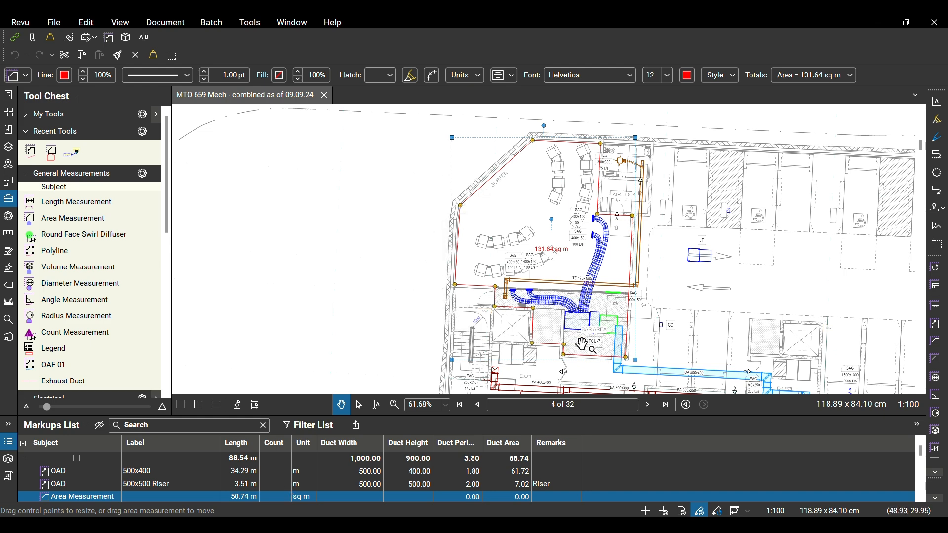
pyautogui.scroll(-1, 527, 378)
pyautogui.scroll(-2, 113, 487)
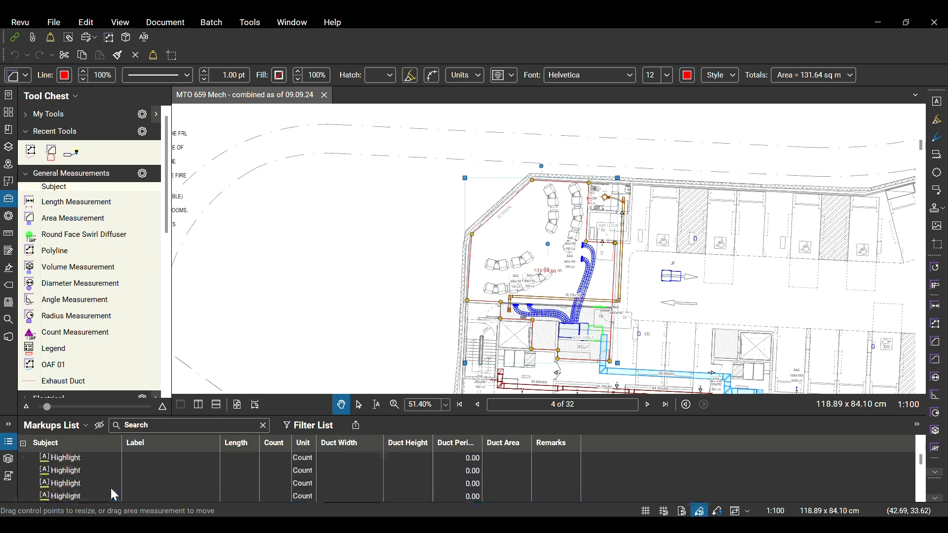
pyautogui.click(66, 458)
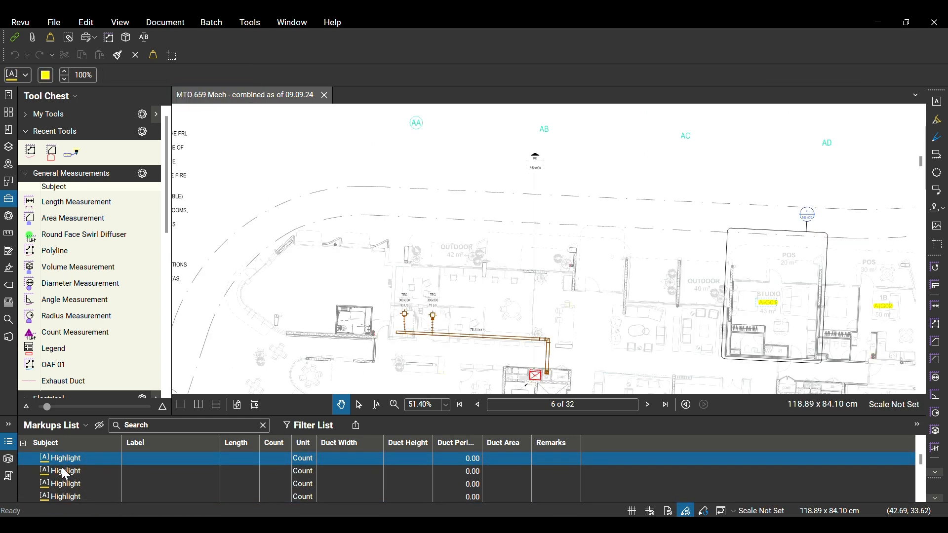
pyautogui.click(61, 485)
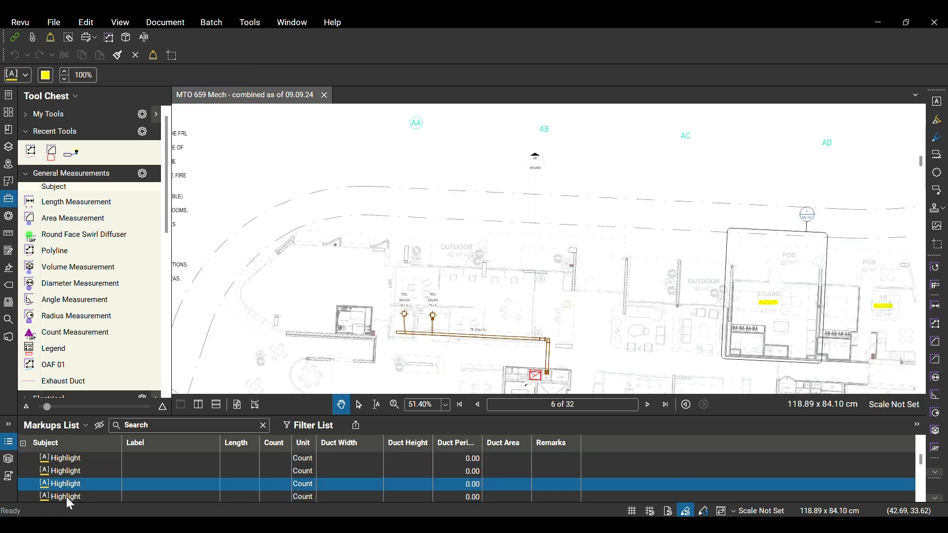
pyautogui.click(62, 497)
pyautogui.scroll(3, 58, 484)
pyautogui.scroll(-3, 95, 492)
pyautogui.click(81, 474)
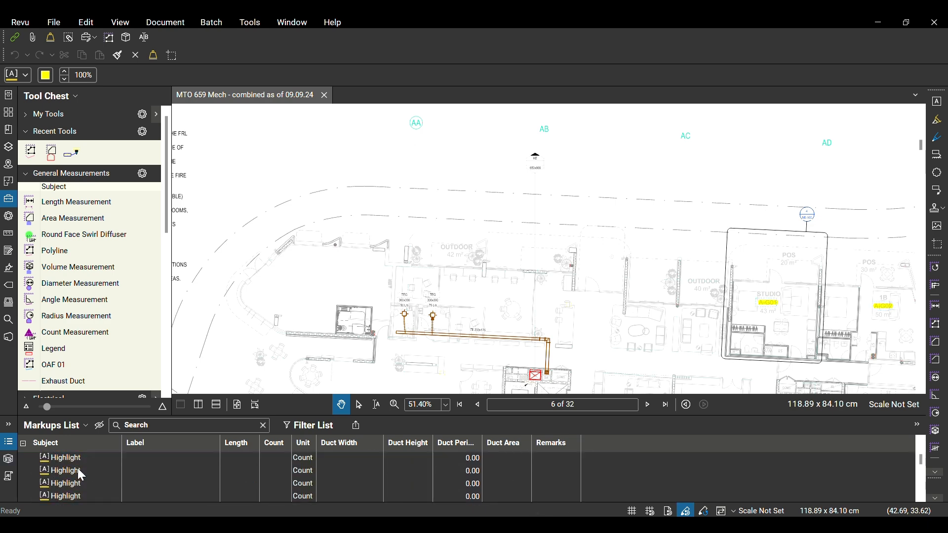
# Select the area measurement and the highlights and flatten all markups on pages 4 and 6 with markup recovery allowed
pyautogui.press('Up')
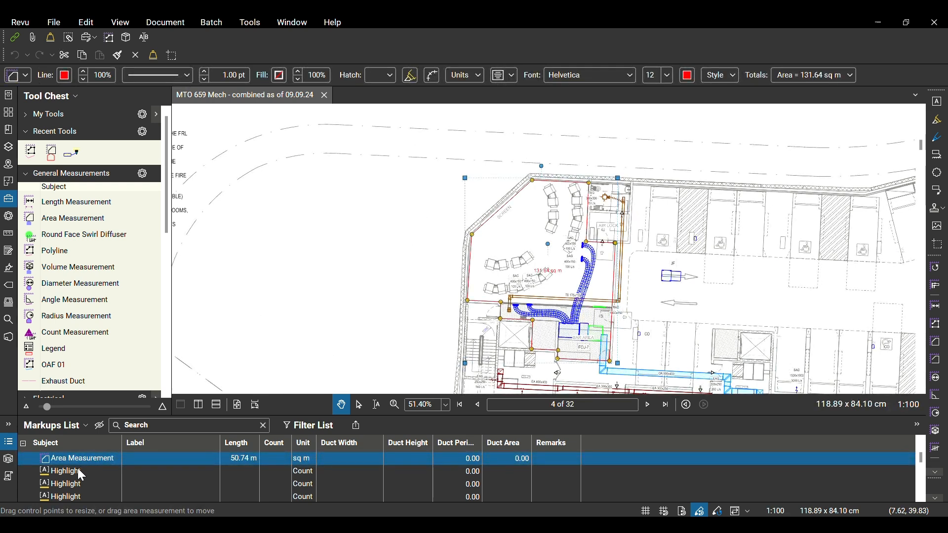
pyautogui.hotkey('shift', 'Down')
pyautogui.hotkey('shift', 'Down')
pyautogui.hotkey('shift', 'Down')
pyautogui.hotkey('shift', 'Down')
pyautogui.hotkey('shift', 'Down')
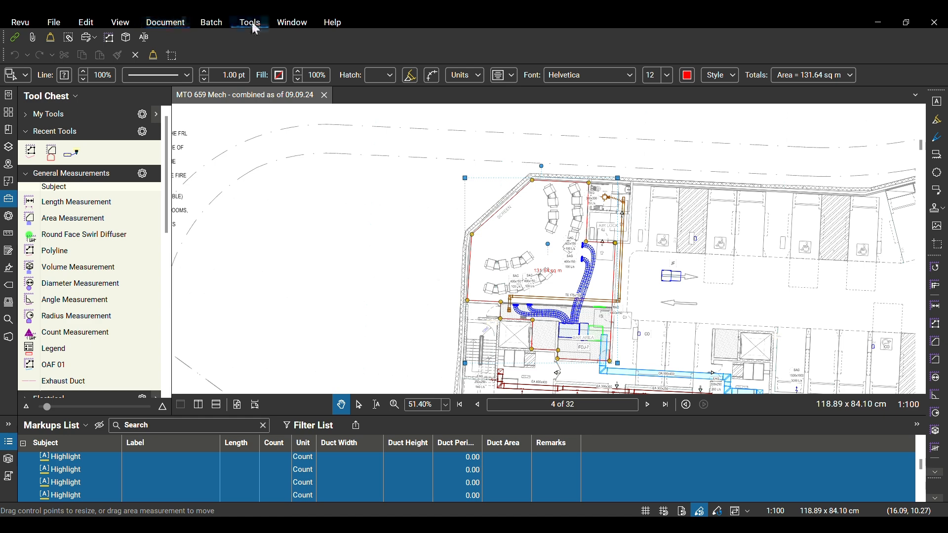
pyautogui.click(147, 24)
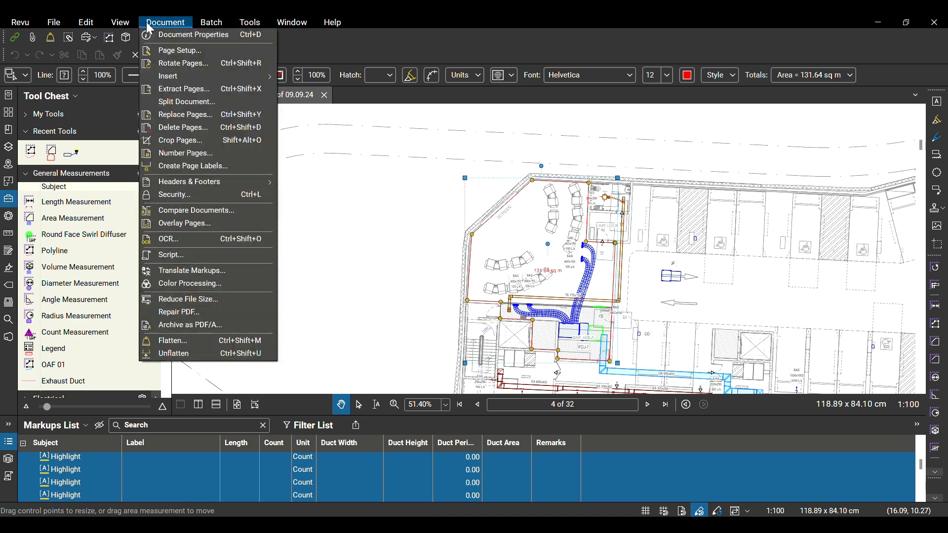
pyautogui.click(168, 341)
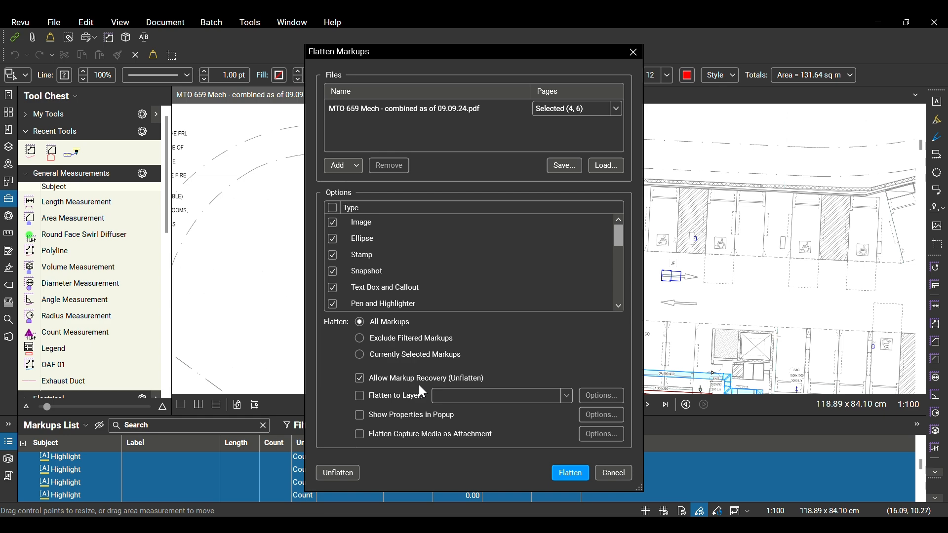
pyautogui.click(570, 474)
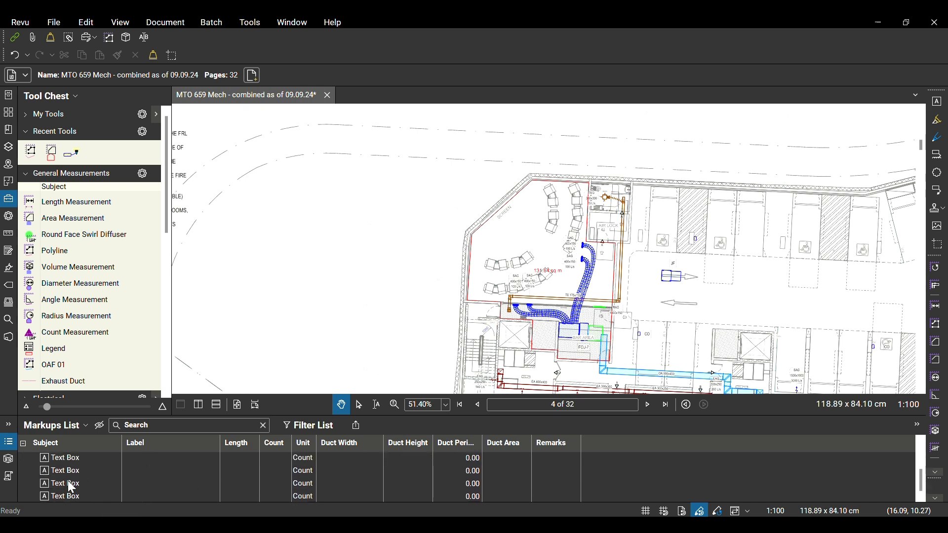
# Select all the text box markups on pages 25-26 and flatten them with markup recovery allowed
pyautogui.click(72, 495)
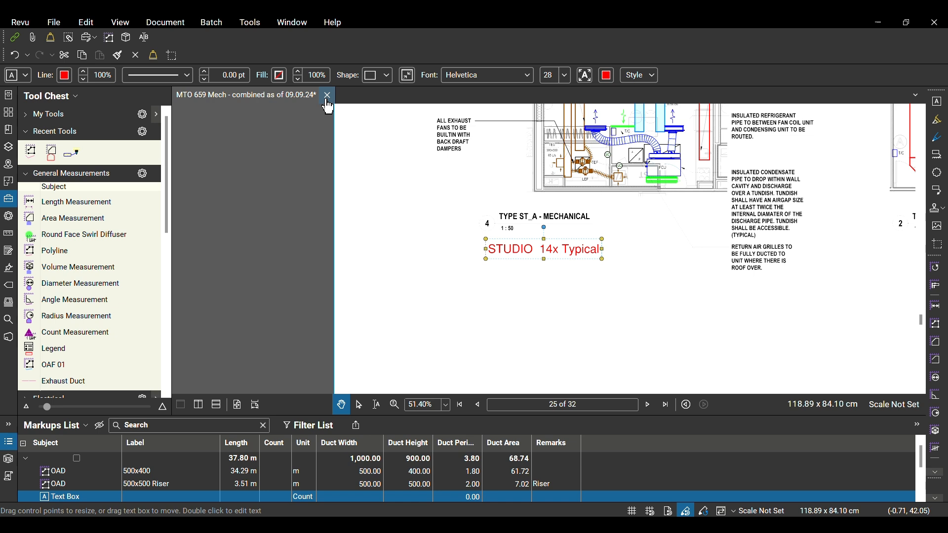
pyautogui.hotkey('ctrl', 'a')
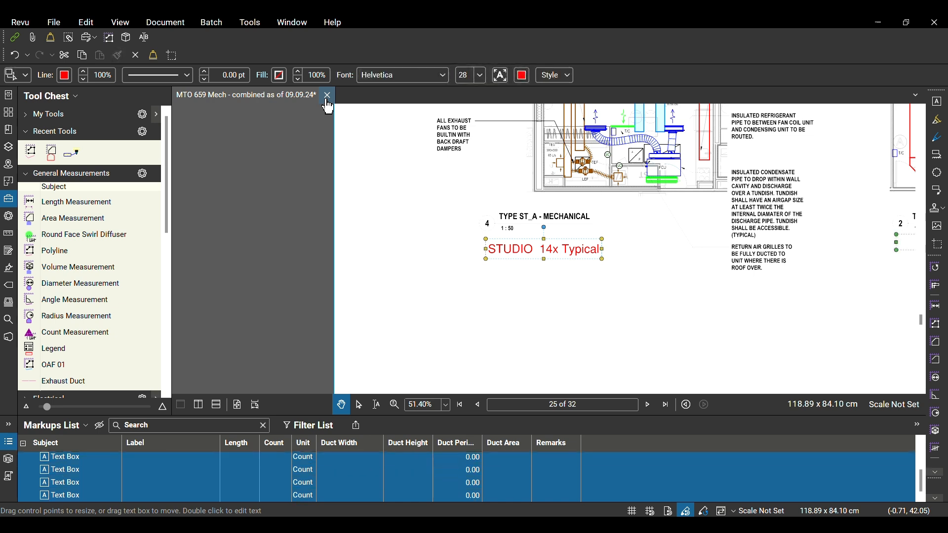
pyautogui.click(163, 23)
pyautogui.click(267, 341)
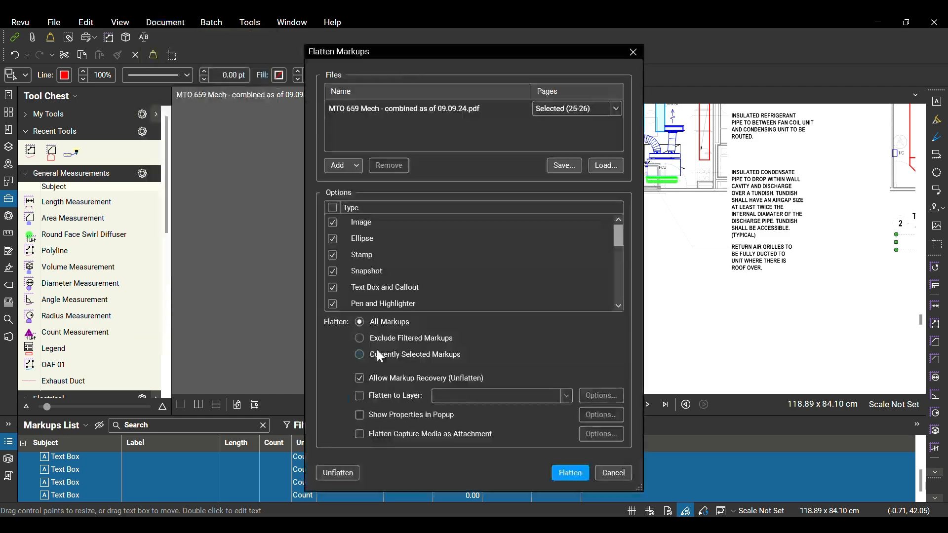
pyautogui.click(571, 472)
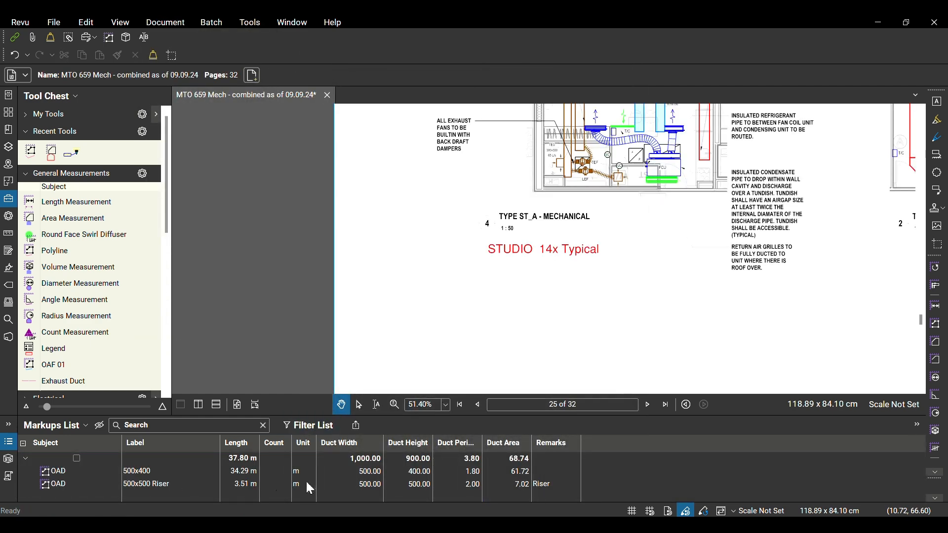
# Review the OAD 500x400 and 500x500 Riser markups and inspect the measured duct's corner on the plan
pyautogui.click(131, 472)
pyautogui.click(137, 484)
pyautogui.click(132, 470)
pyautogui.click(132, 484)
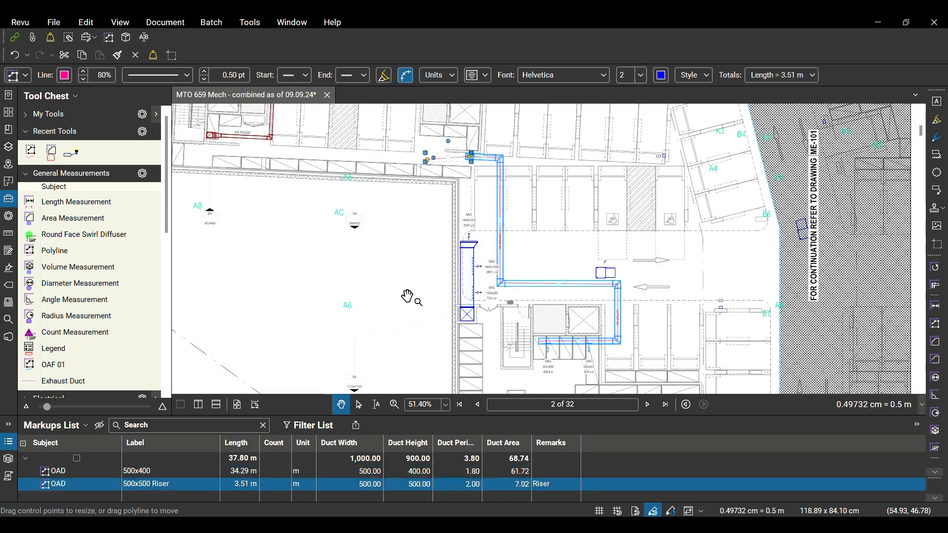
pyautogui.click(564, 256)
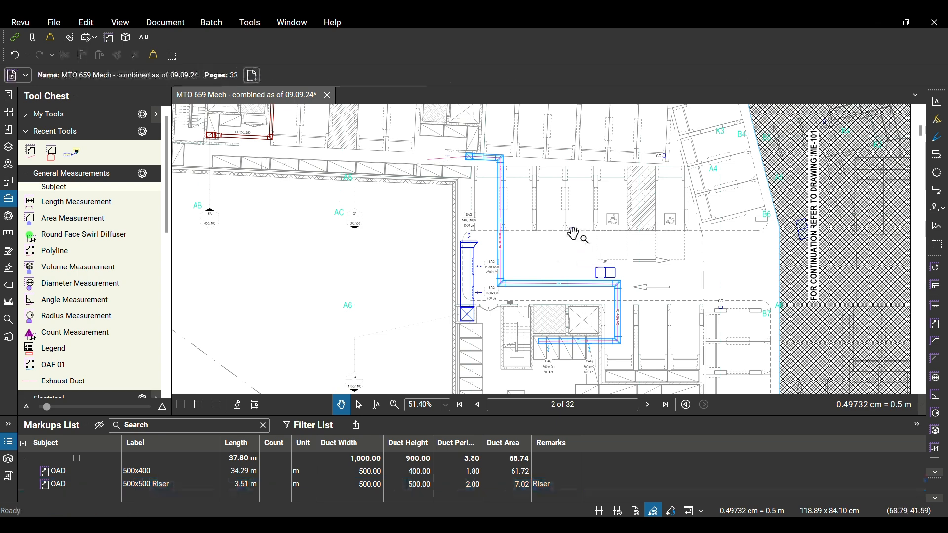
pyautogui.scroll(6, 469, 259)
pyautogui.scroll(3, 454, 242)
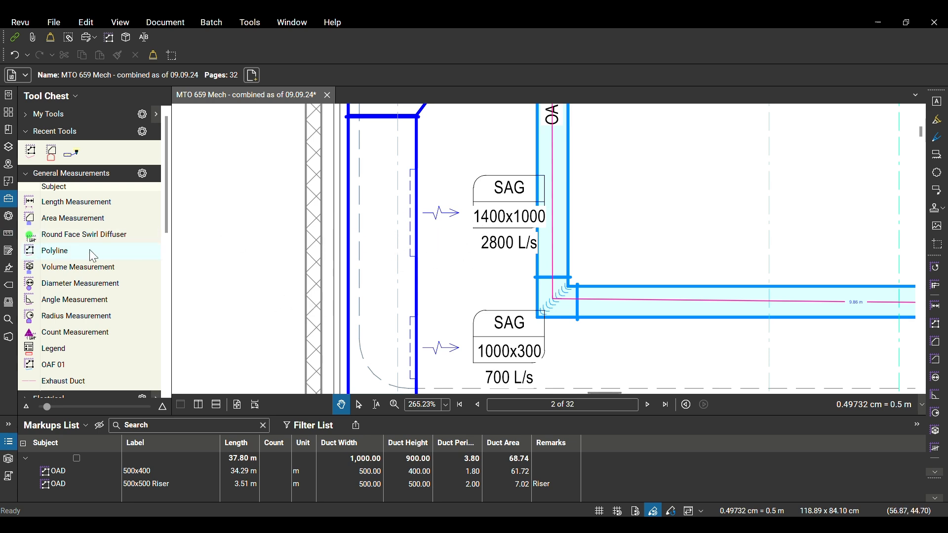
pyautogui.click(9, 200)
pyautogui.click(9, 200)
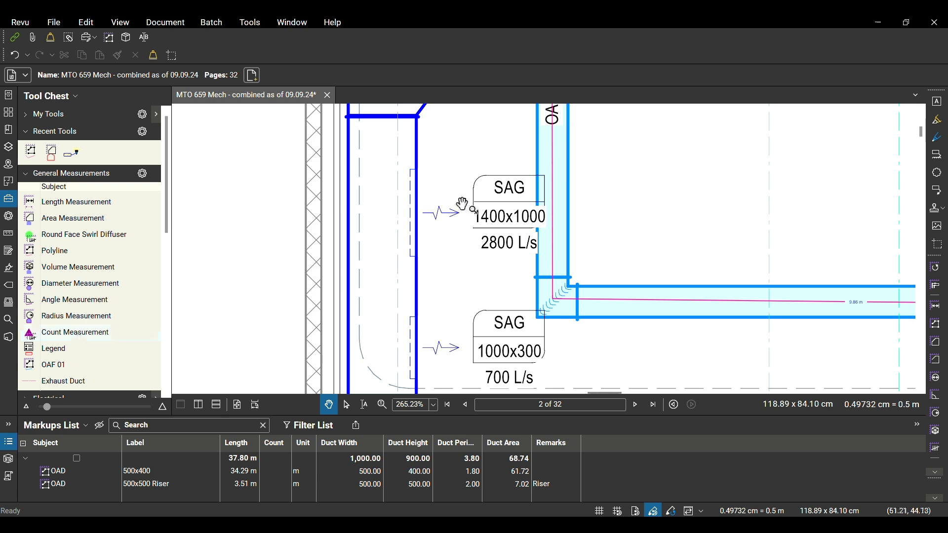
# Place a Count Measurement mark at the 1400x1000, 2800 L/s SAG grille beside the vertical duct
pyautogui.click(74, 333)
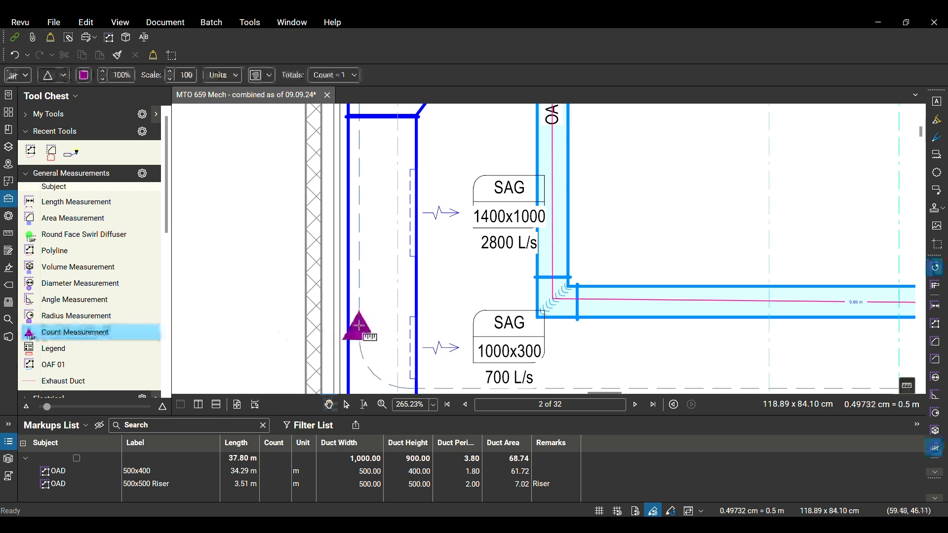
pyautogui.click(441, 221)
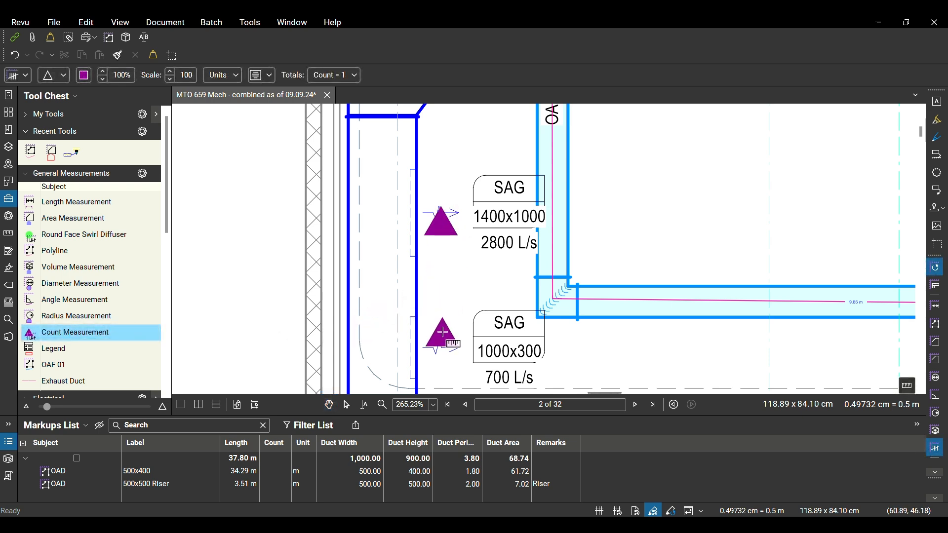
pyautogui.scroll(-2, 443, 332)
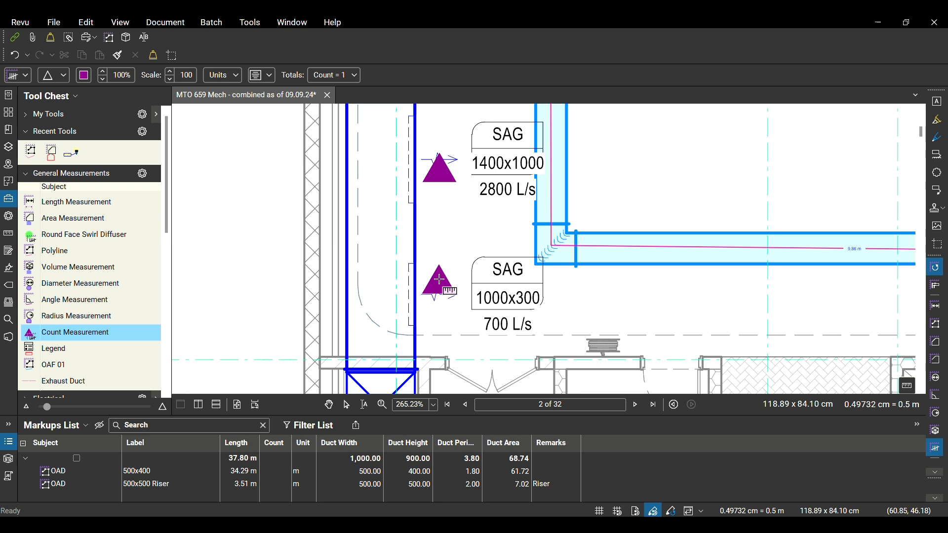
pyautogui.press('Escape')
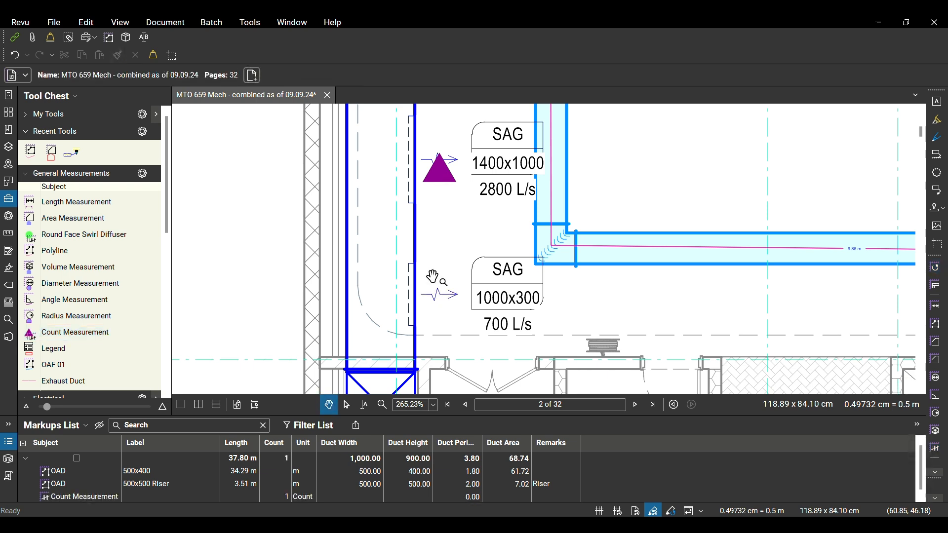
pyautogui.scroll(-1, 432, 277)
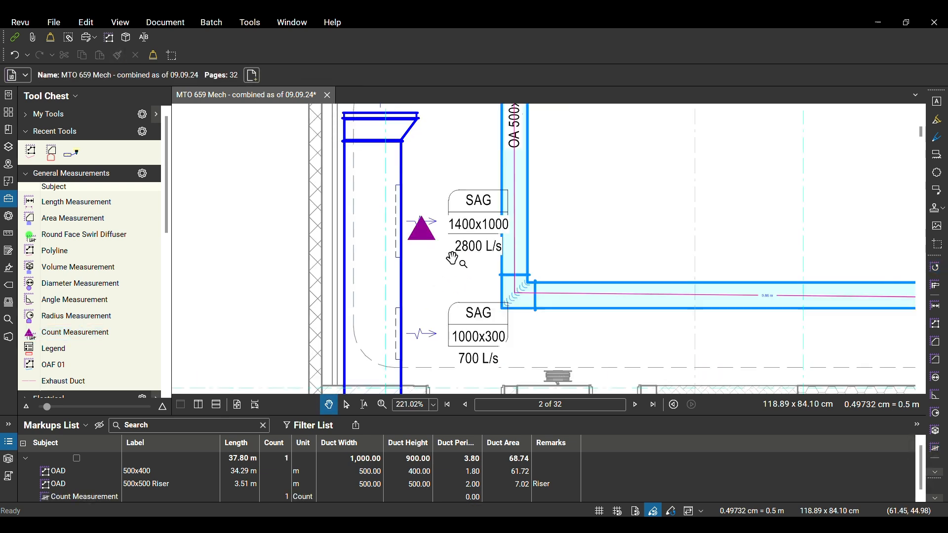
pyautogui.scroll(-2, 420, 311)
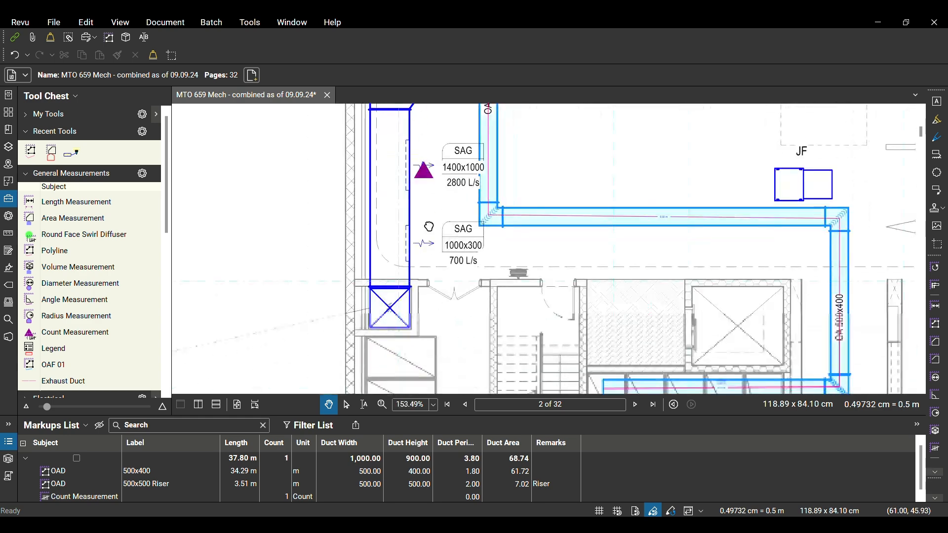
pyautogui.scroll(-1, 419, 310)
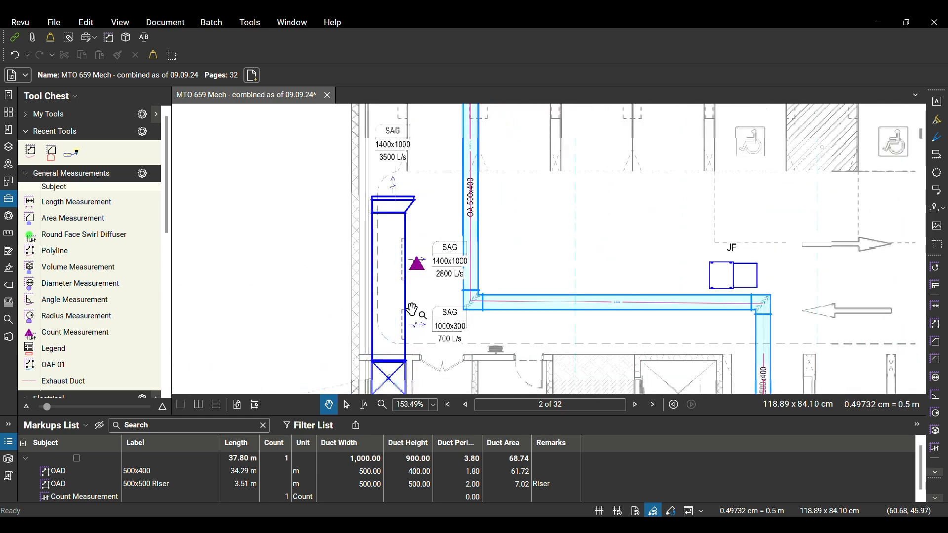
pyautogui.scroll(2, 412, 310)
# Change the grille's count mark to a checkmark symbol and colour it blue
pyautogui.click(435, 265)
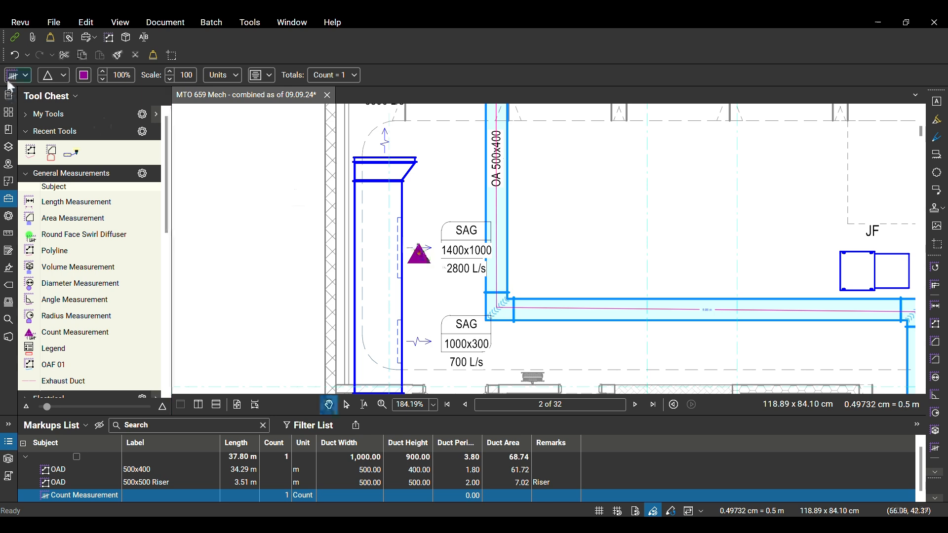
pyautogui.click(62, 75)
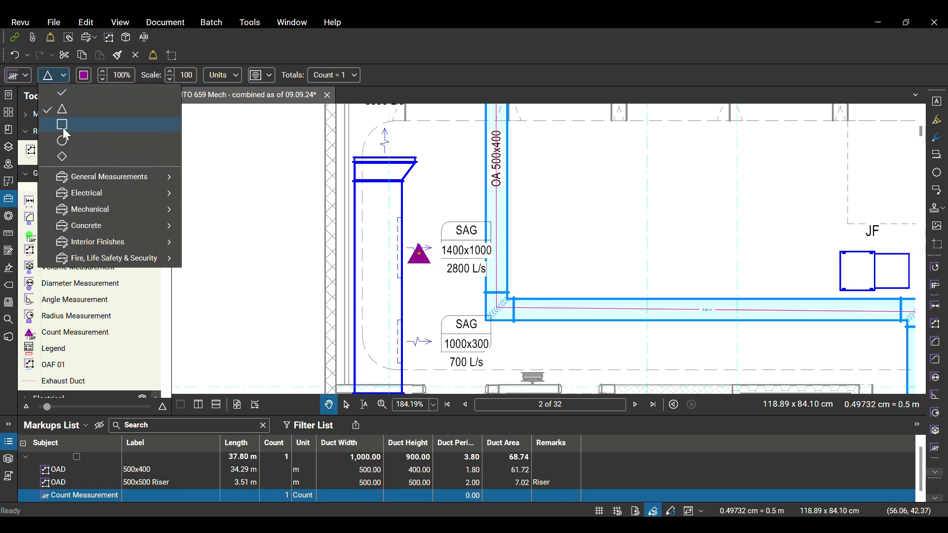
pyautogui.click(63, 92)
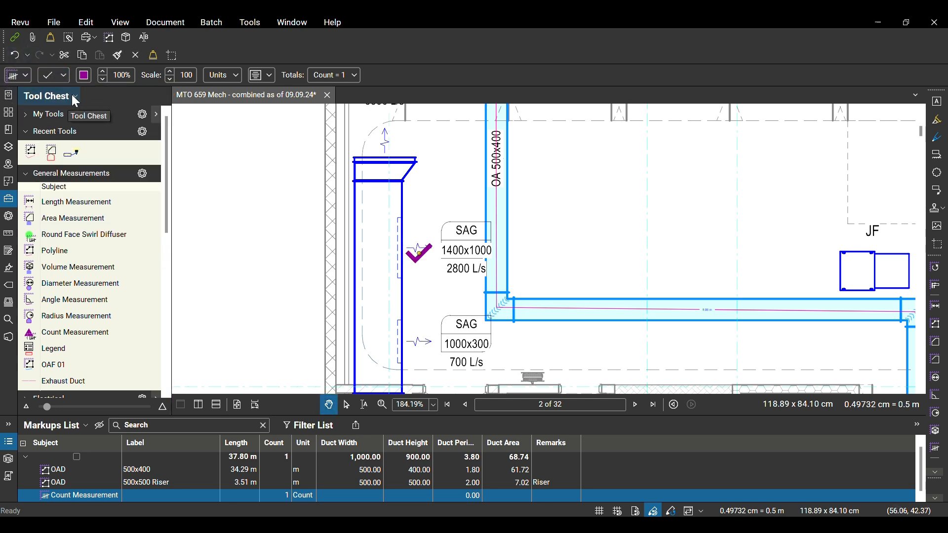
pyautogui.click(87, 79)
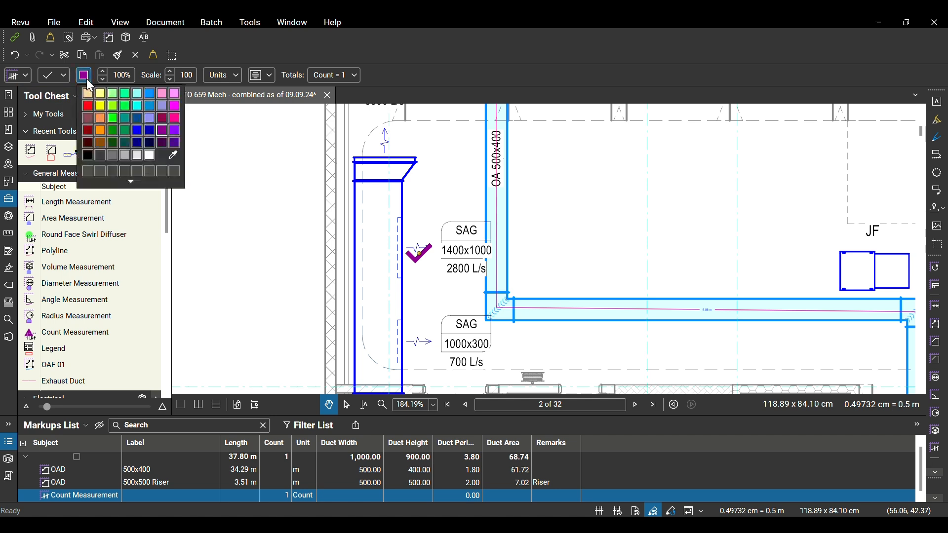
pyautogui.click(138, 131)
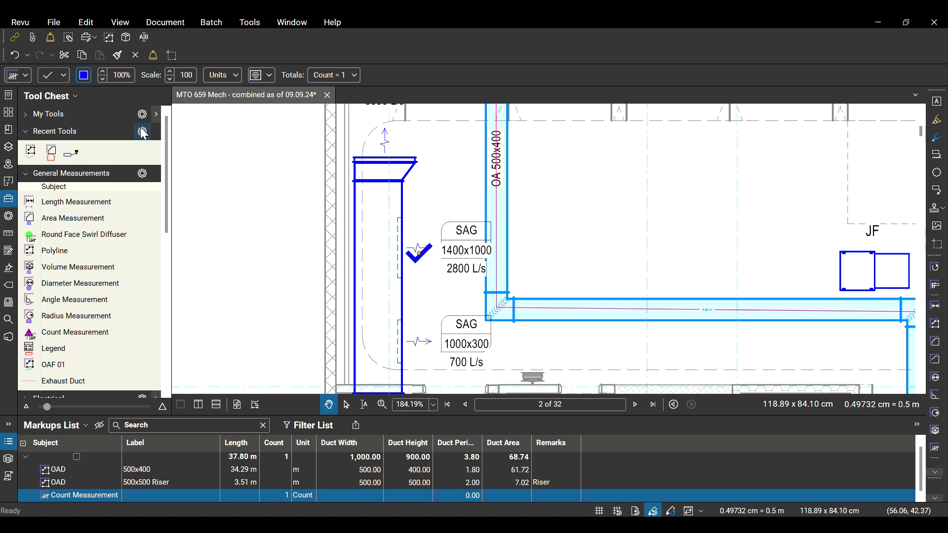
# Set the count mark's subject to SA Grill and its label to 1400x1000
pyautogui.click(11, 81)
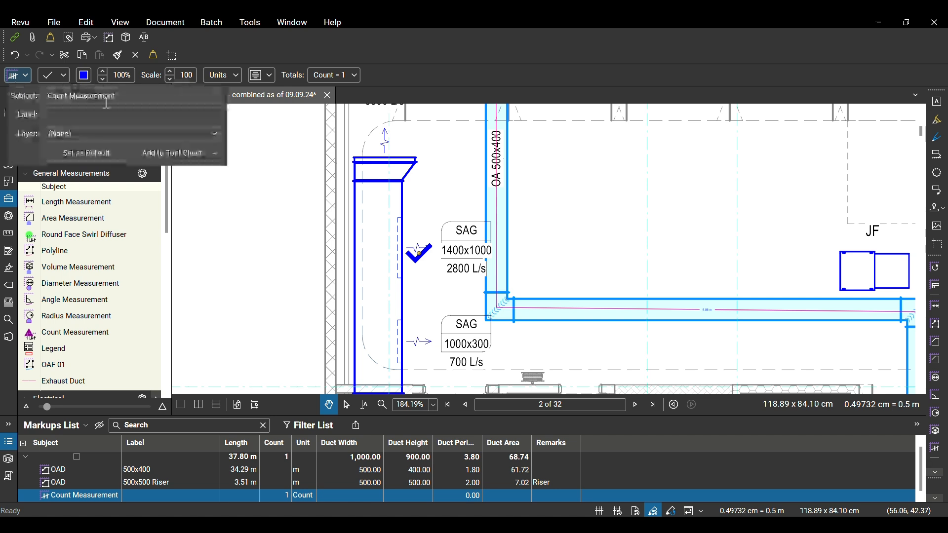
pyautogui.moveTo(127, 95); pyautogui.dragTo(53, 100)
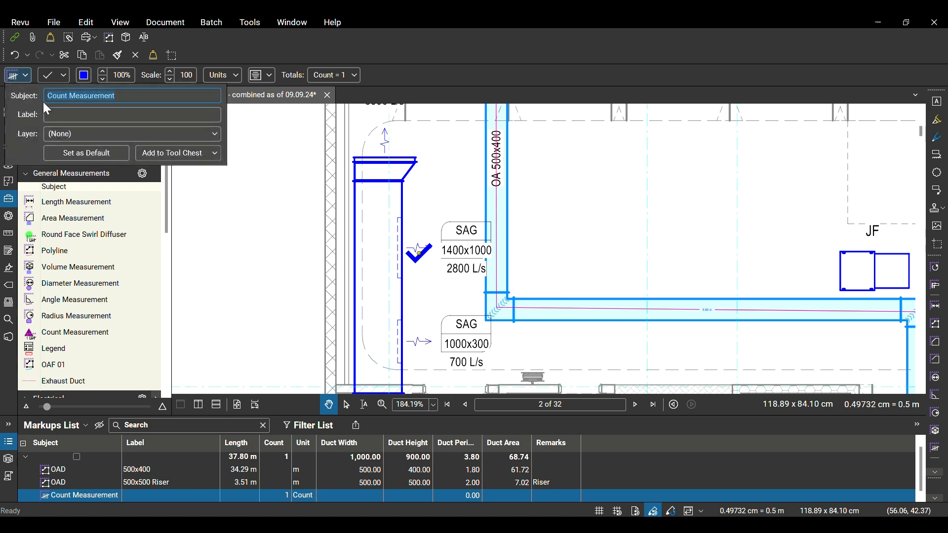
pyautogui.write('SA Grill')
pyautogui.click(62, 117)
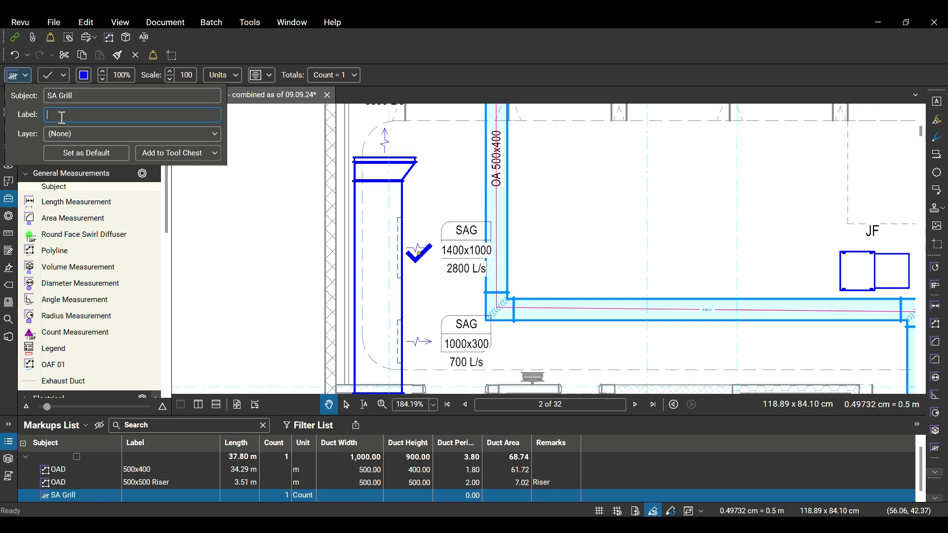
pyautogui.write('1400x1000')
pyautogui.click(296, 318)
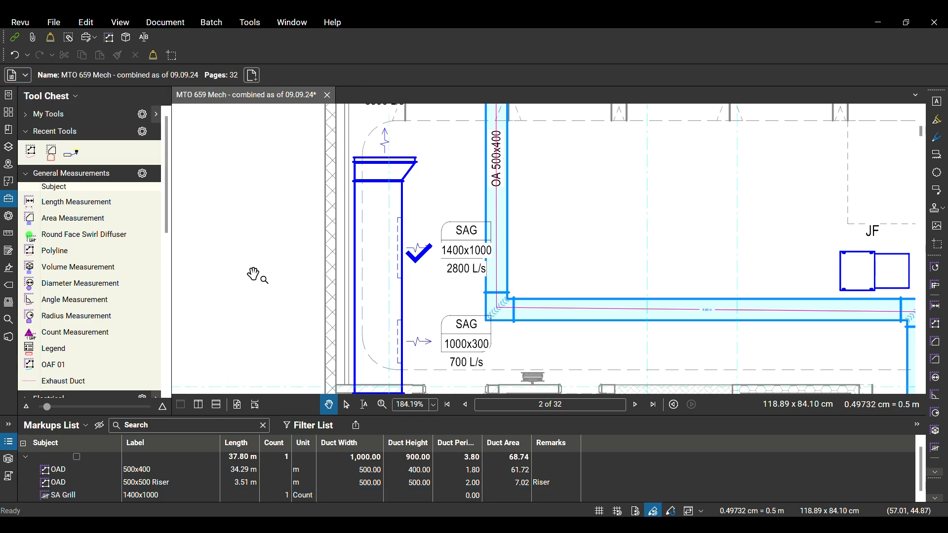
# Resume the SA Grill count and add a mark at the 1000x300, 700 L/s SAG grille
pyautogui.moveTo(407, 299); pyautogui.dragTo(379, 230)
pyautogui.scroll(-3, 399, 250)
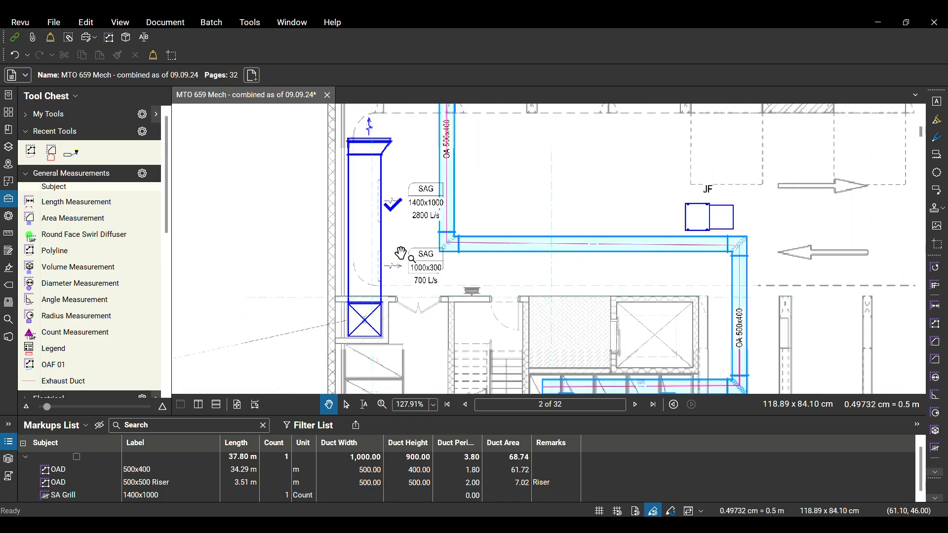
pyautogui.scroll(2, 401, 257)
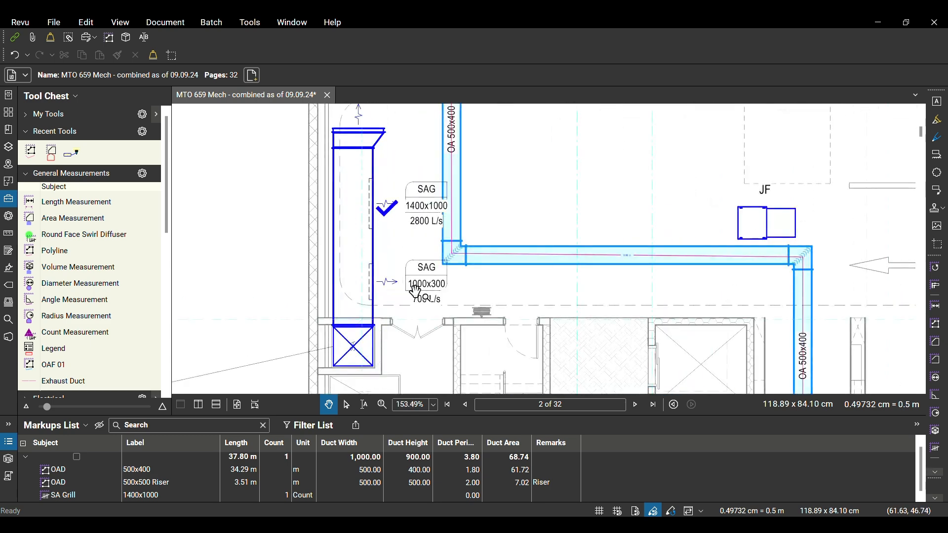
pyautogui.click(388, 213)
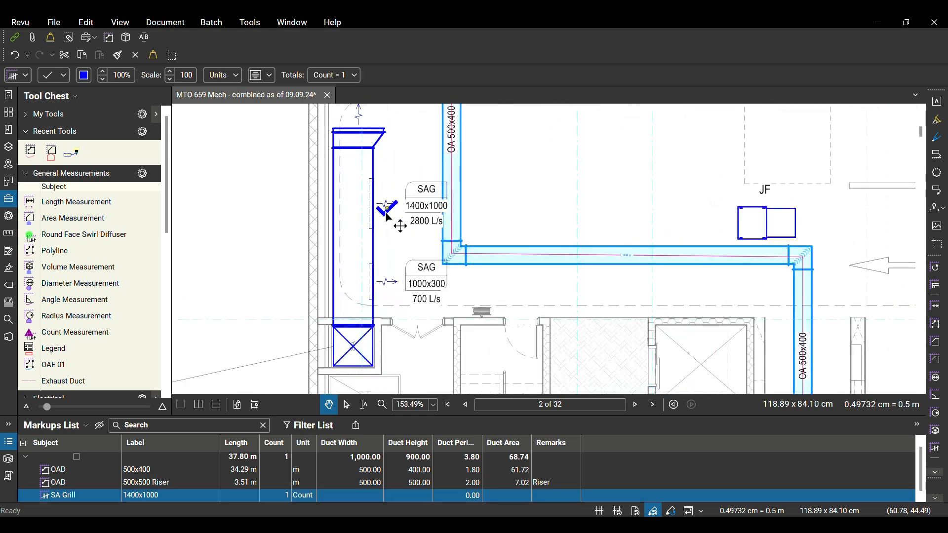
pyautogui.rightClick(389, 215)
pyautogui.click(400, 271)
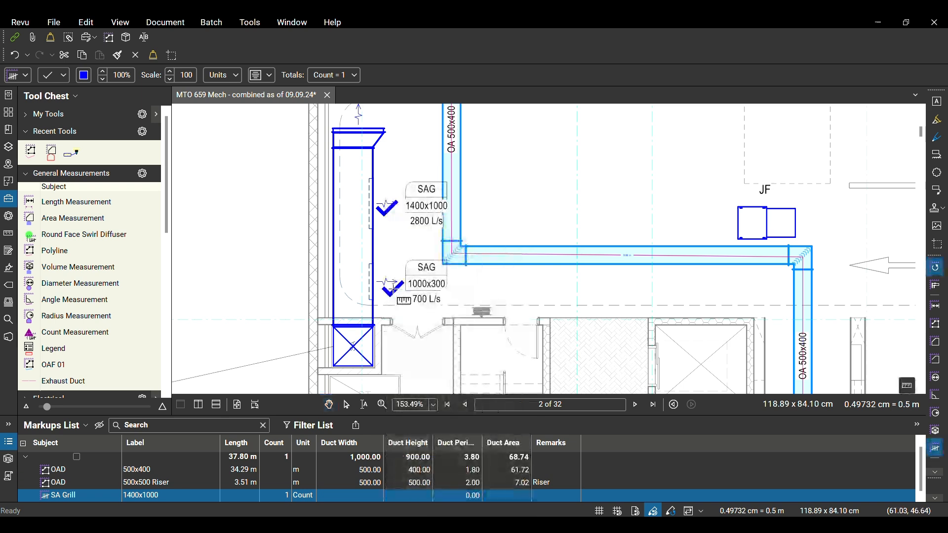
pyautogui.click(393, 289)
pyautogui.press('Escape')
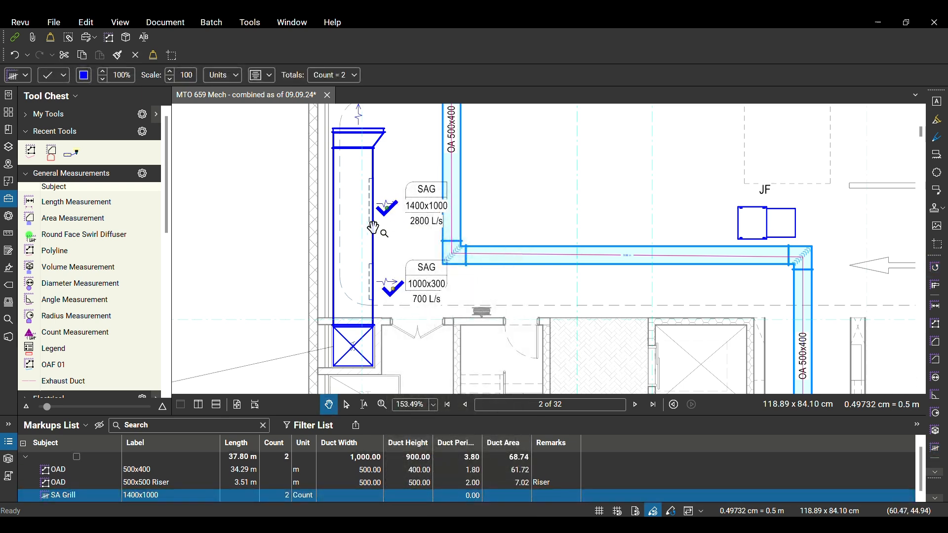
# Split the count into separate markups and relabel the mark at the 700 L/s grille as 1000x300
pyautogui.rightClick(403, 310)
pyautogui.click(402, 298)
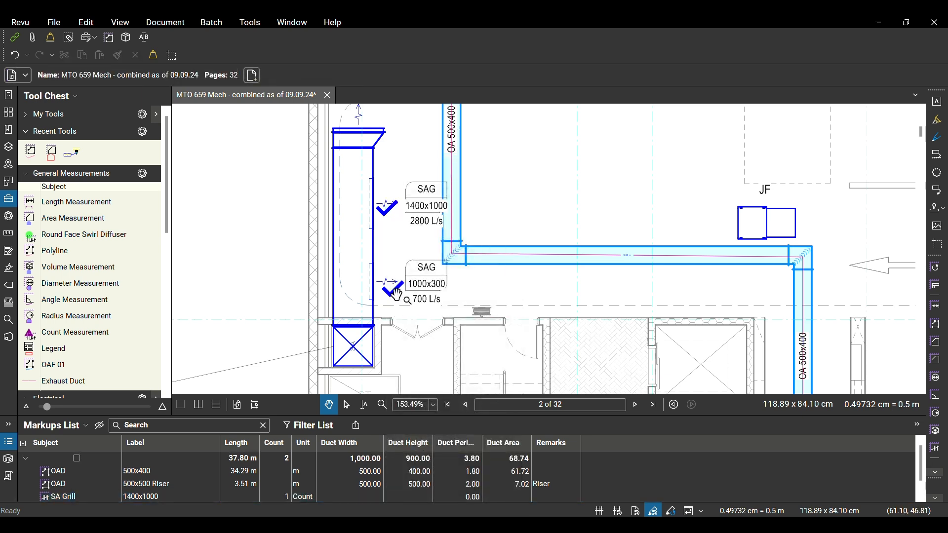
pyautogui.click(399, 295)
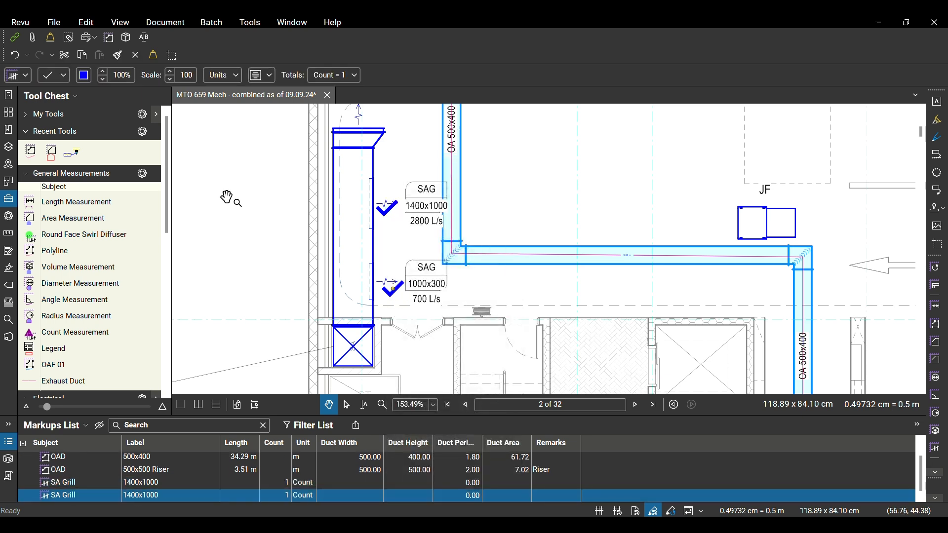
pyautogui.click(168, 496)
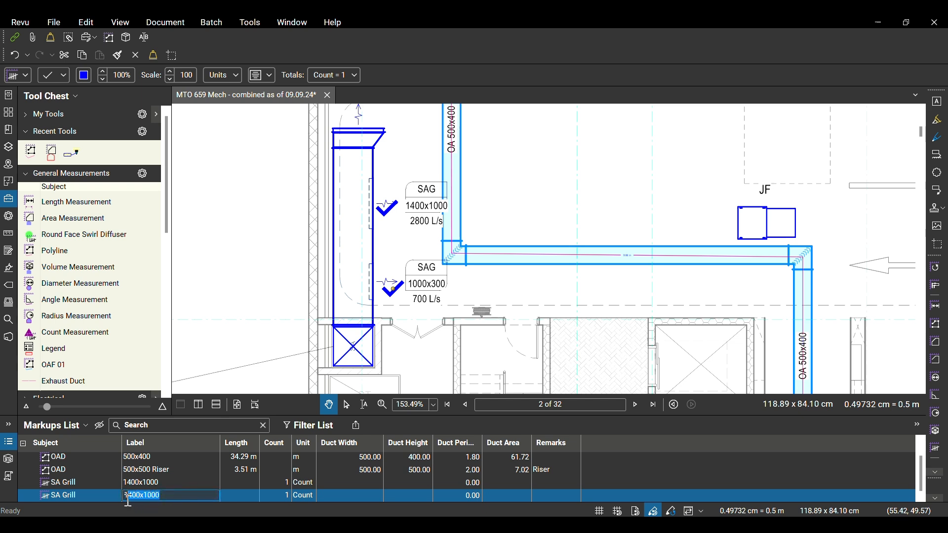
pyautogui.write('1000x')
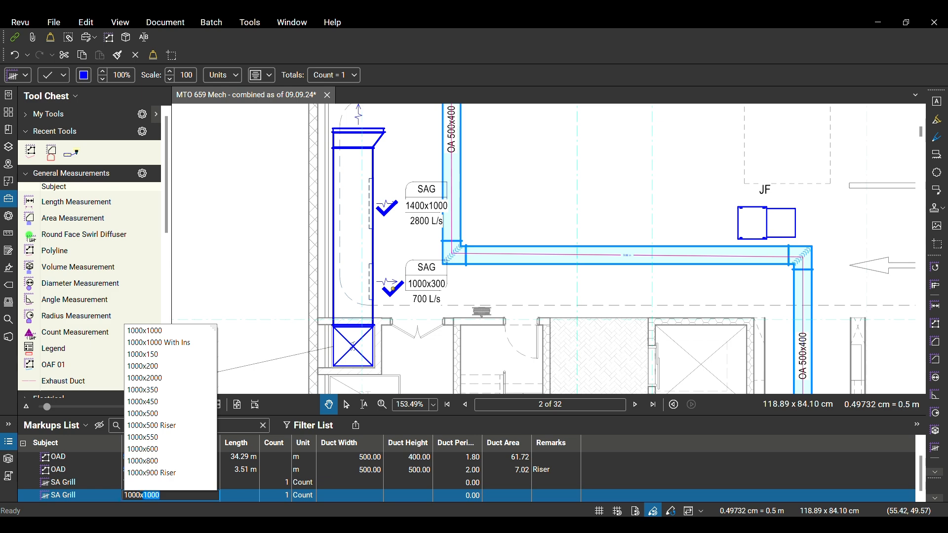
pyautogui.write('300')
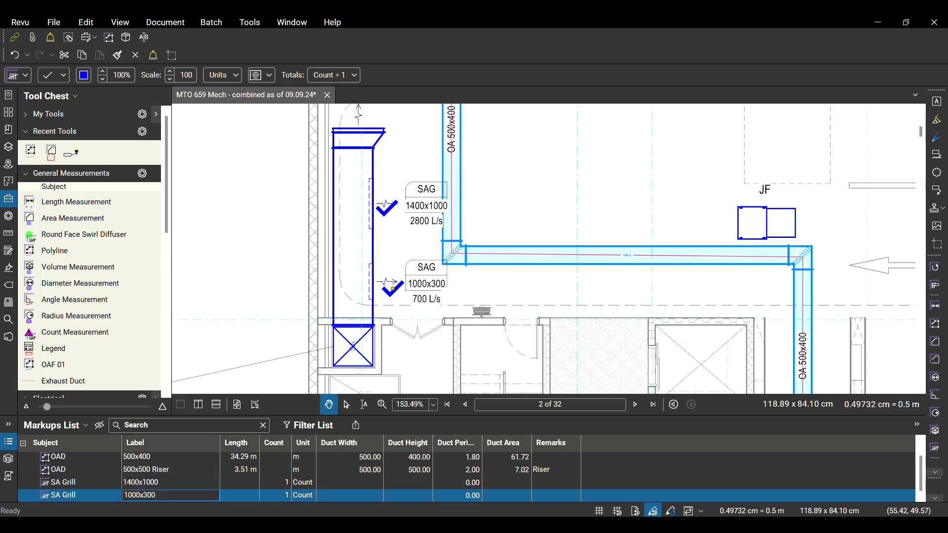
pyautogui.click(253, 328)
# Examine the plan around the vertical supply duct for the remaining SAG grilles
pyautogui.scroll(-3, 477, 239)
pyautogui.moveTo(423, 232)
pyautogui.mouseDown()
pyautogui.moveTo(438, 245)
pyautogui.moveTo(438, 304)
pyautogui.mouseUp()
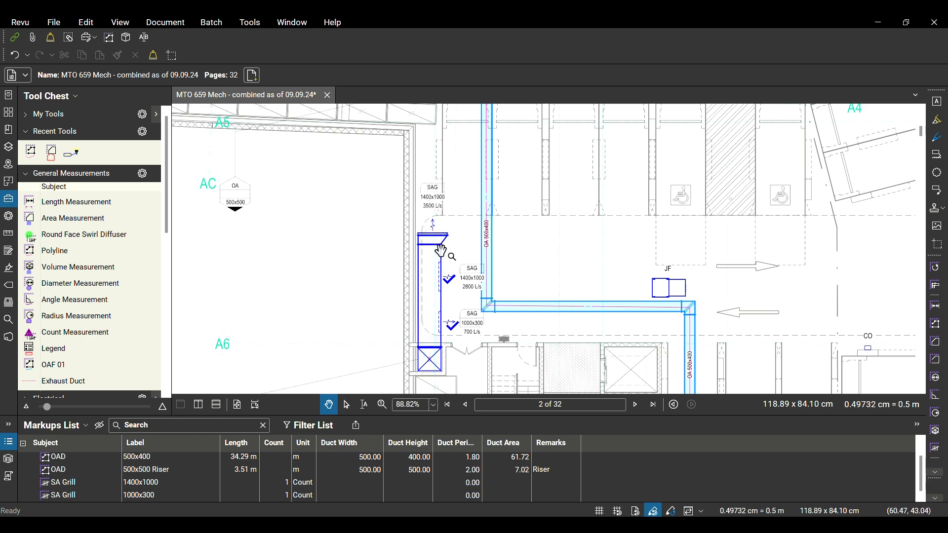
pyautogui.scroll(-2, 436, 222)
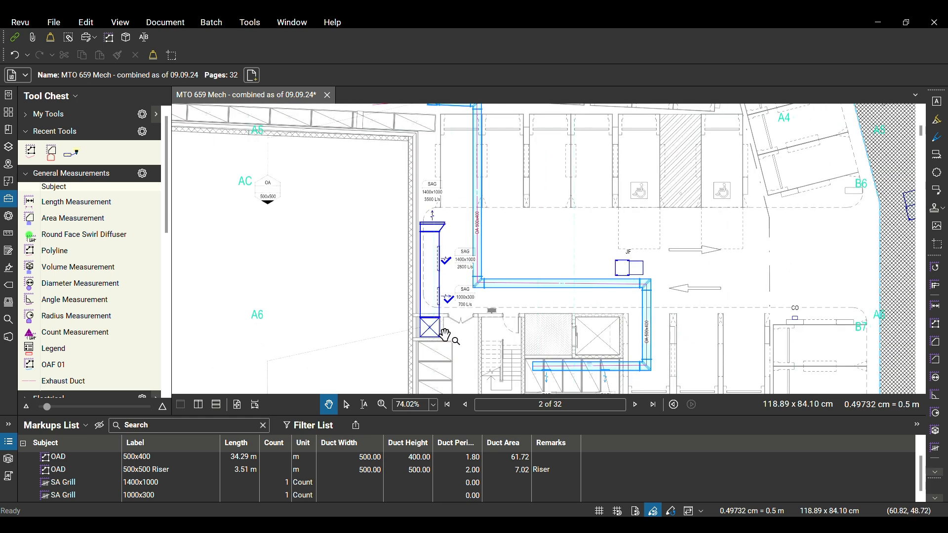
pyautogui.scroll(2, 441, 236)
pyautogui.scroll(-2, 458, 197)
pyautogui.moveTo(268, 345); pyautogui.dragTo(395, 207)
pyautogui.scroll(6, 400, 291)
pyautogui.scroll(-4, 395, 294)
pyautogui.moveTo(488, 211); pyautogui.dragTo(385, 345)
pyautogui.moveTo(490, 218); pyautogui.dragTo(461, 259)
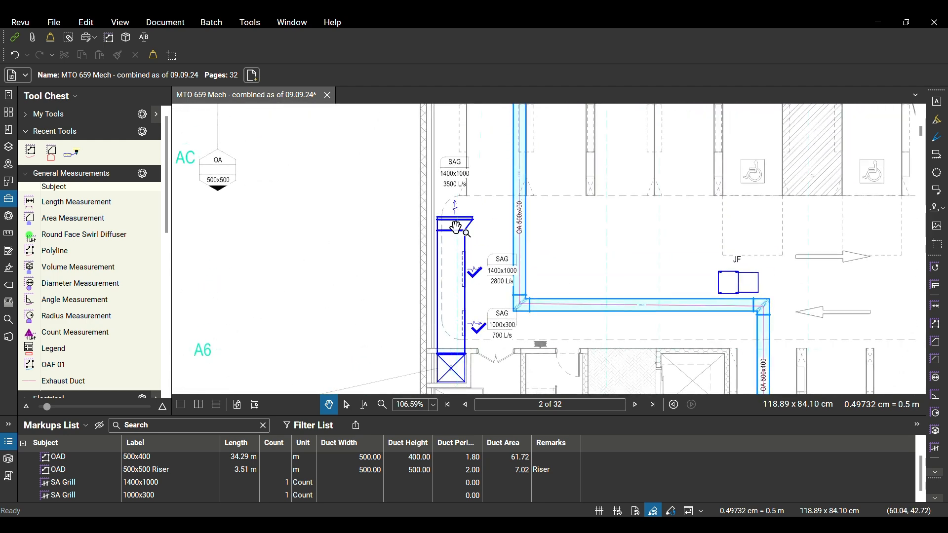
# Resume the 1400x1000 SA Grill count and add a mark at the 3500 L/s SAG grille above the duct
pyautogui.scroll(1, 457, 163)
pyautogui.scroll(2, 458, 160)
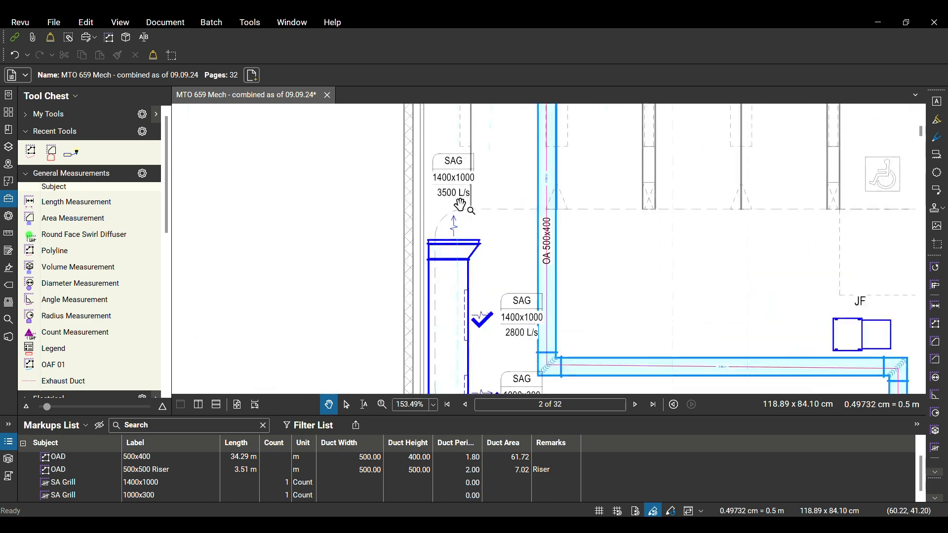
pyautogui.rightClick(484, 327)
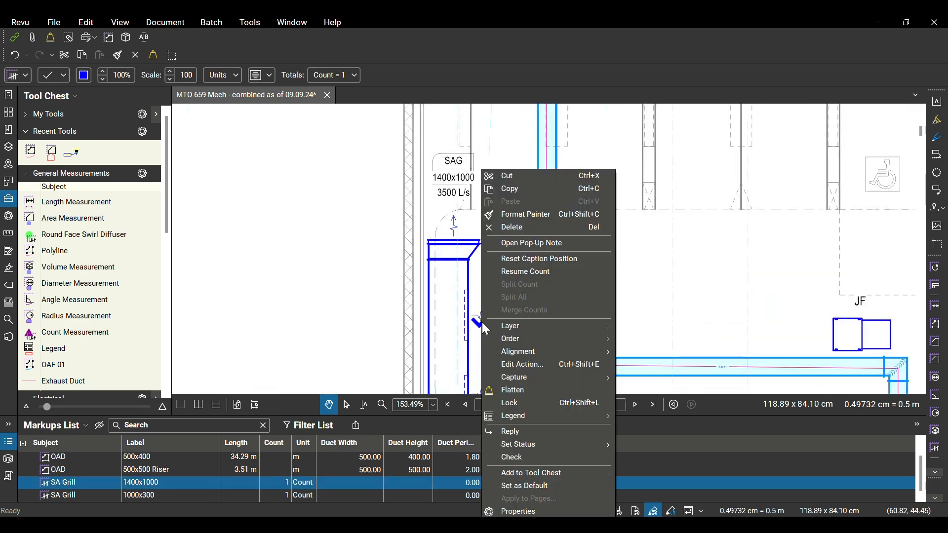
pyautogui.click(524, 272)
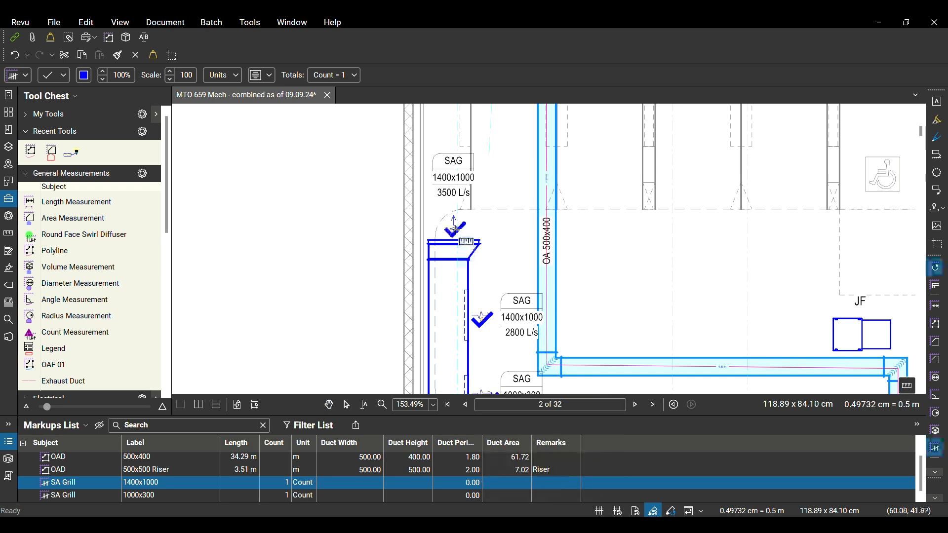
pyautogui.scroll(1, 513, 353)
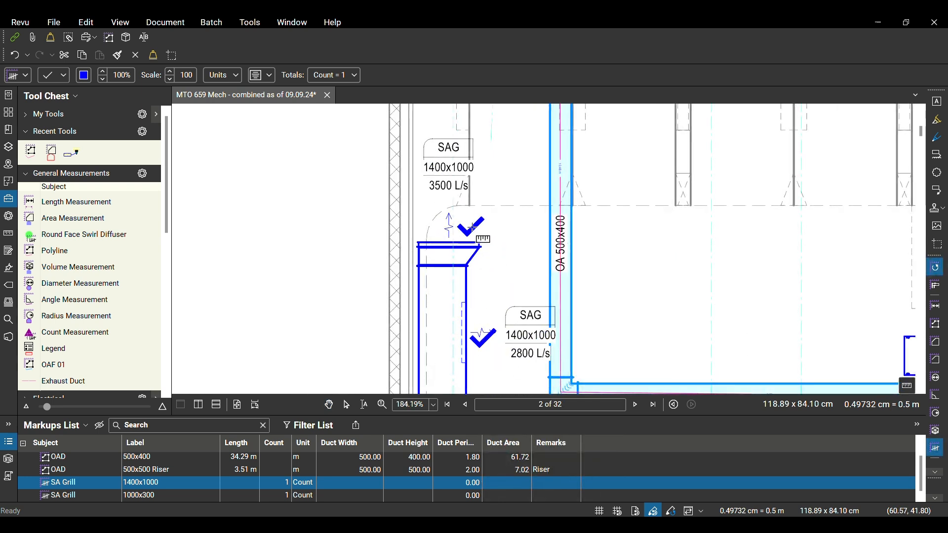
pyautogui.click(472, 228)
pyautogui.press('Escape')
pyautogui.scroll(-1, 506, 228)
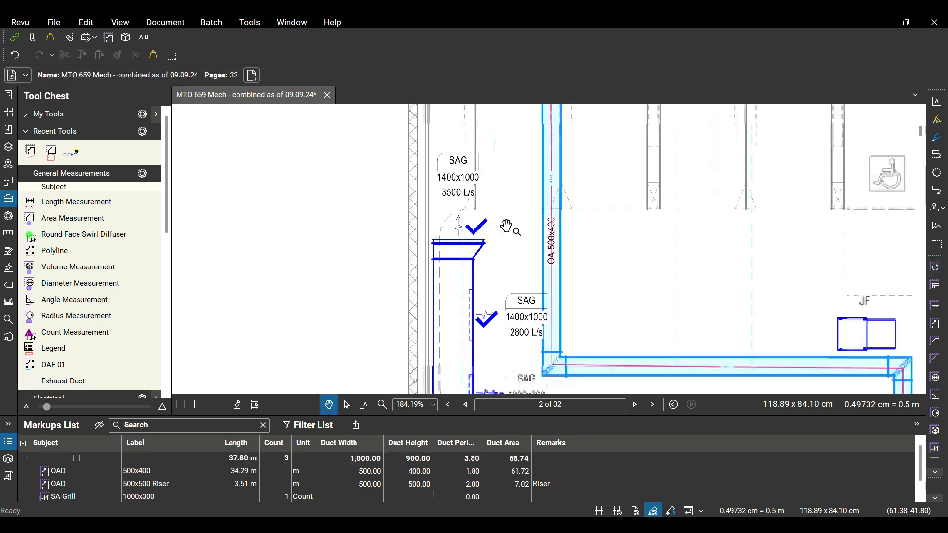
pyautogui.scroll(-6, 505, 228)
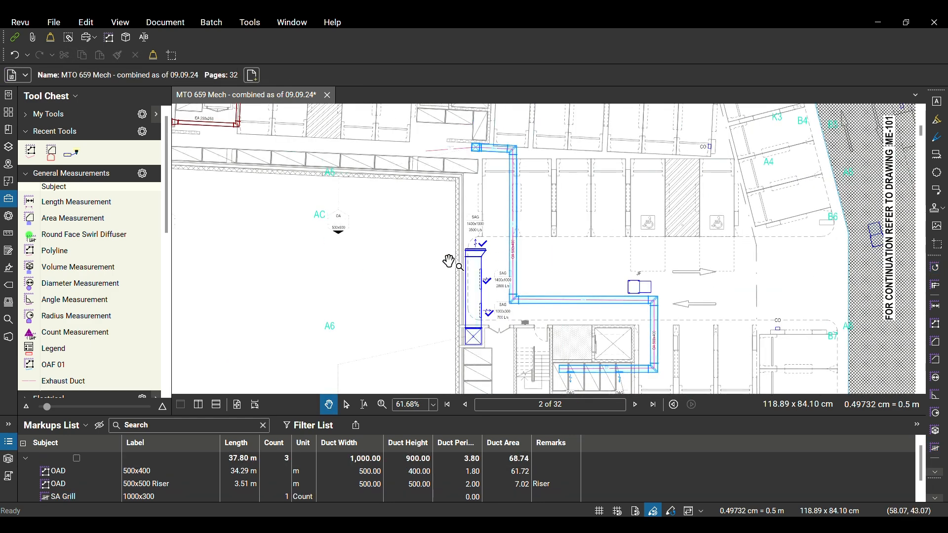
# Trace the EA 250x250 exhaust duct with a measurement polyline from its 350x300 EAG grille end around both bends to the riser transition
pyautogui.moveTo(321, 211); pyautogui.dragTo(332, 338)
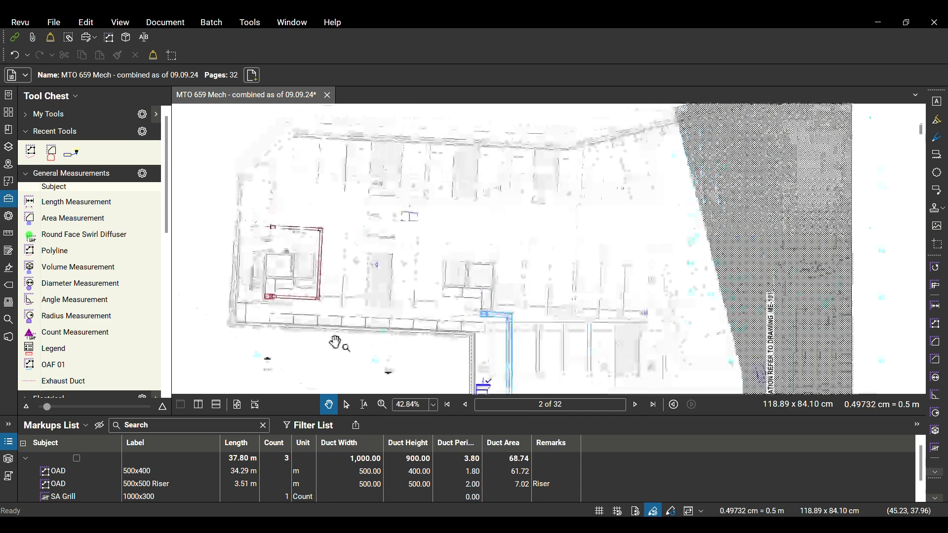
pyautogui.scroll(3, 249, 242)
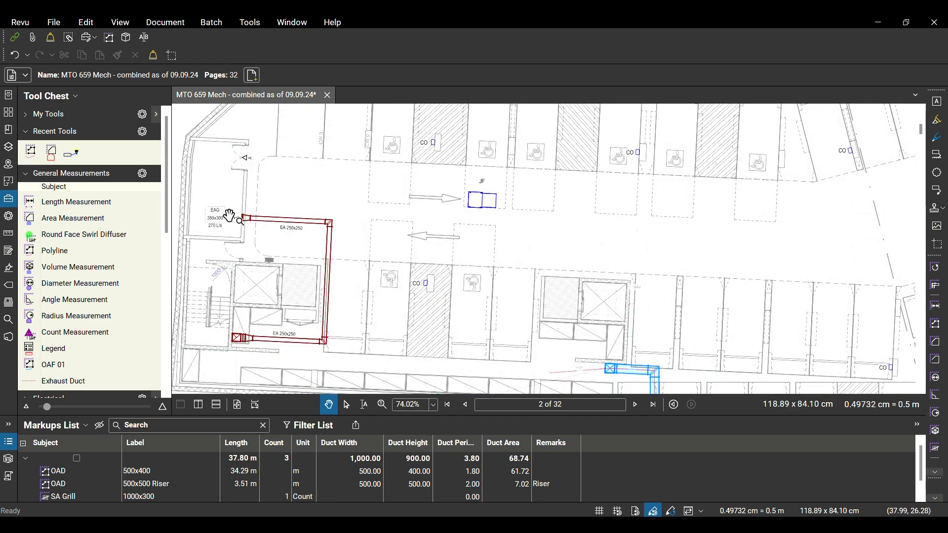
pyautogui.click(37, 159)
pyautogui.scroll(6, 253, 220)
pyautogui.click(239, 227)
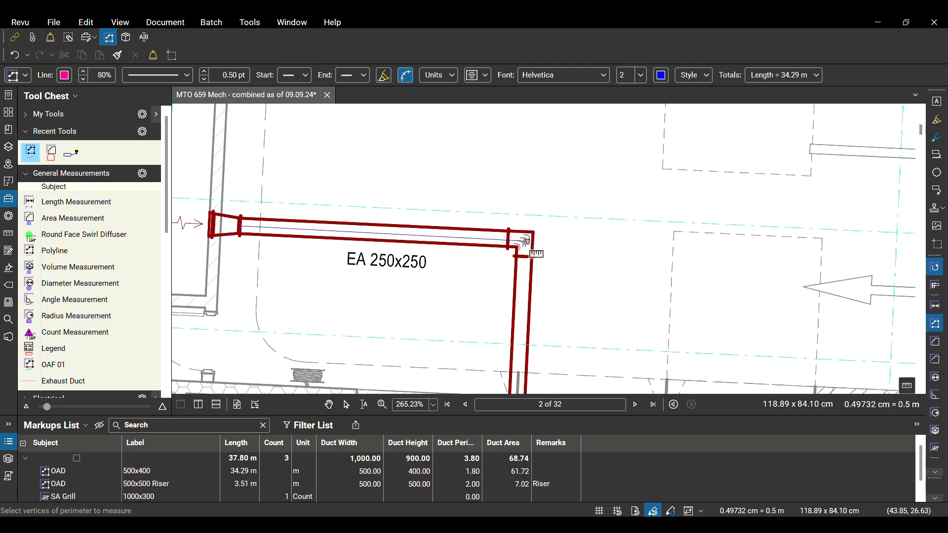
pyautogui.click(525, 241)
pyautogui.scroll(-2, 525, 241)
pyautogui.moveTo(525, 241); pyautogui.dragTo(552, 102)
pyautogui.scroll(3, 556, 289)
pyautogui.click(546, 292)
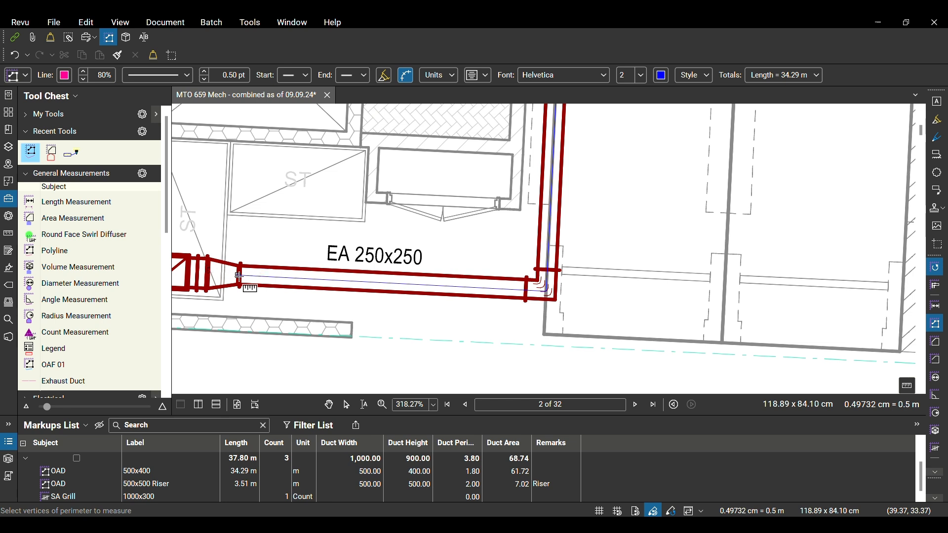
pyautogui.doubleClick(239, 277)
pyautogui.press('Escape')
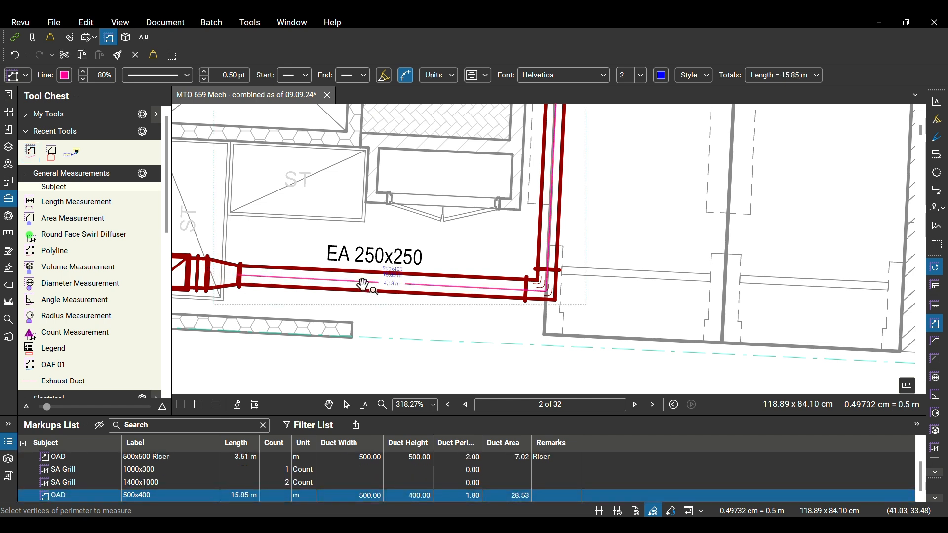
pyautogui.press('Escape')
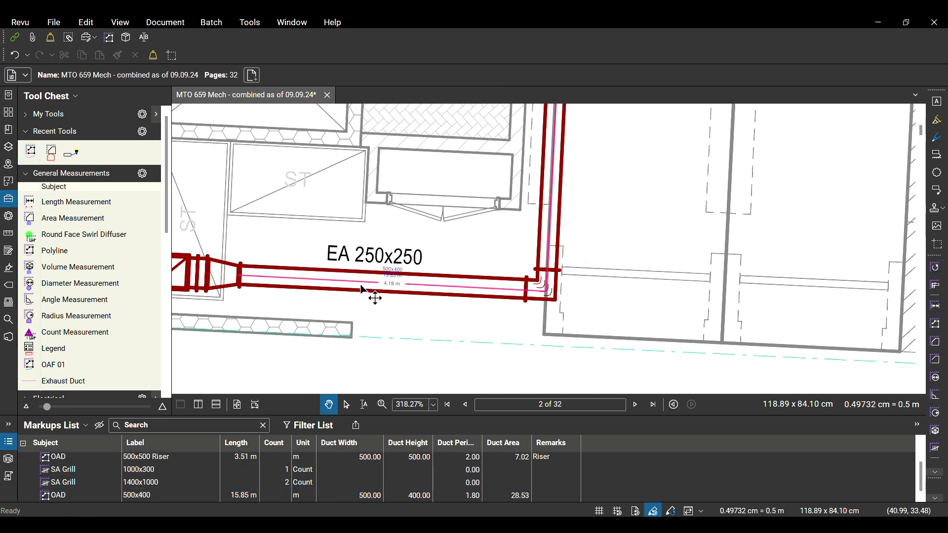
# Set the exhaust duct polyline's subject to EAD and its label to 250x250
pyautogui.click(374, 291)
pyautogui.click(18, 74)
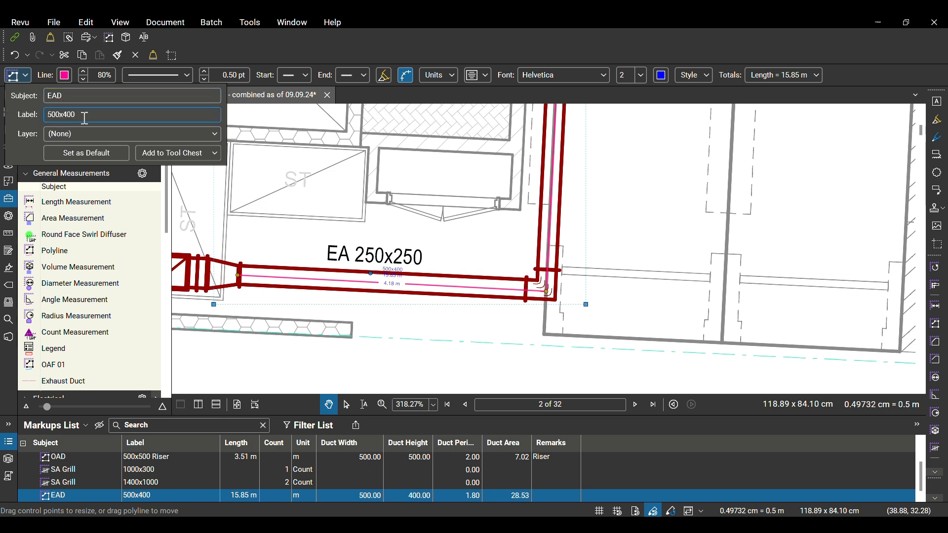
pyautogui.hotkey('ctrl', 'a')
pyautogui.write('250x250')
pyautogui.click(389, 333)
pyautogui.moveTo(380, 343); pyautogui.dragTo(395, 270)
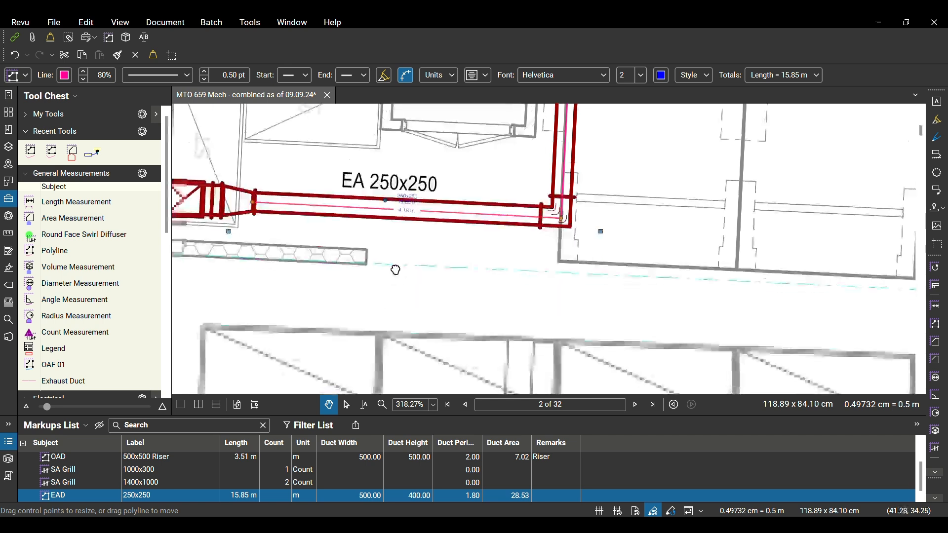
# Set the EAD markup's Duct Width and Duct Height to 250 and deselect the polyline
pyautogui.click(369, 495)
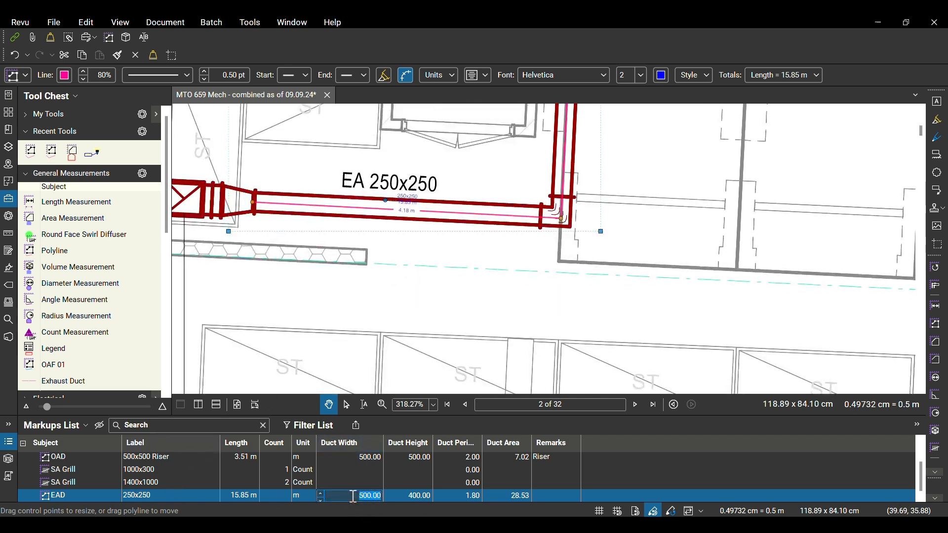
pyautogui.write('250')
pyautogui.click(416, 495)
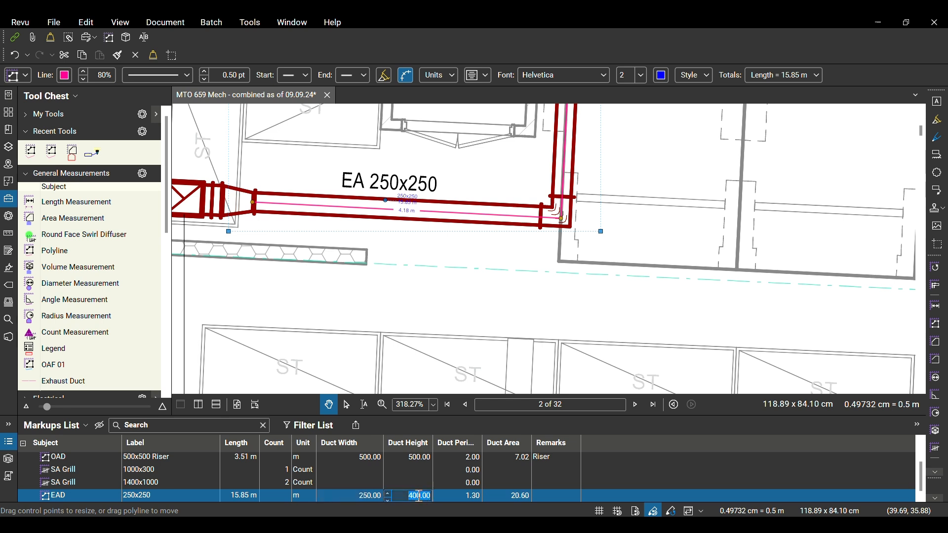
pyautogui.write('250')
pyautogui.press('Return')
pyautogui.moveTo(281, 262); pyautogui.dragTo(422, 264)
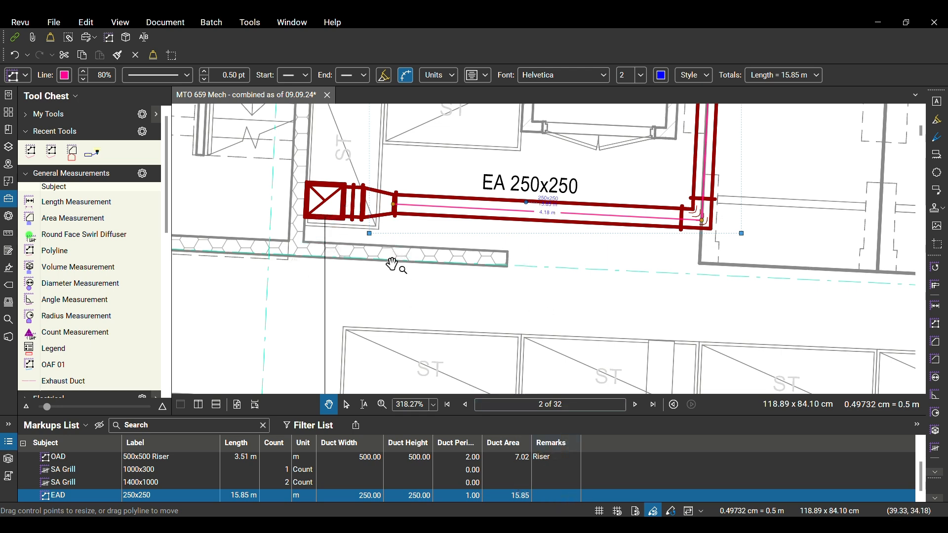
pyautogui.scroll(-2, 395, 262)
pyautogui.click(515, 289)
# Export the markups of all pages as a CSV summary into project 120's Drawings folder
pyautogui.scroll(-7, 516, 289)
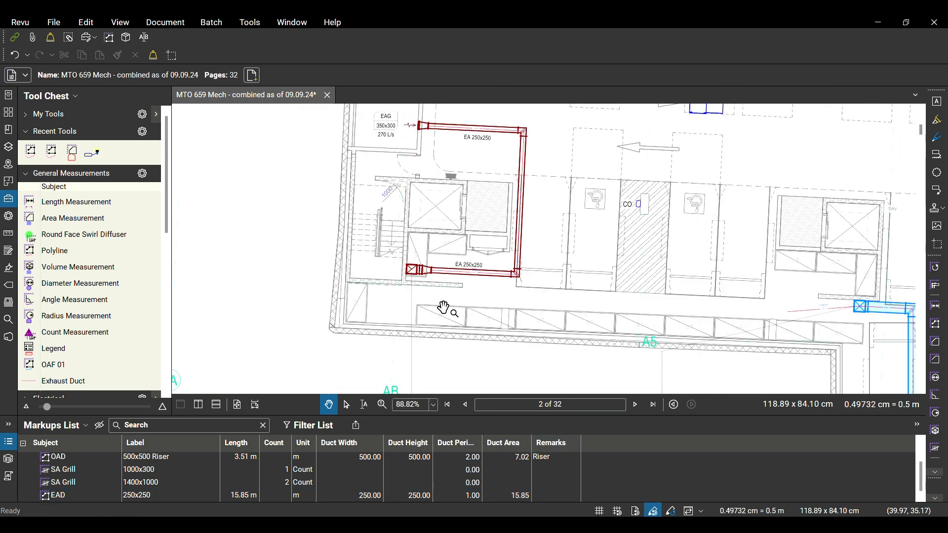
pyautogui.moveTo(565, 282); pyautogui.dragTo(482, 259)
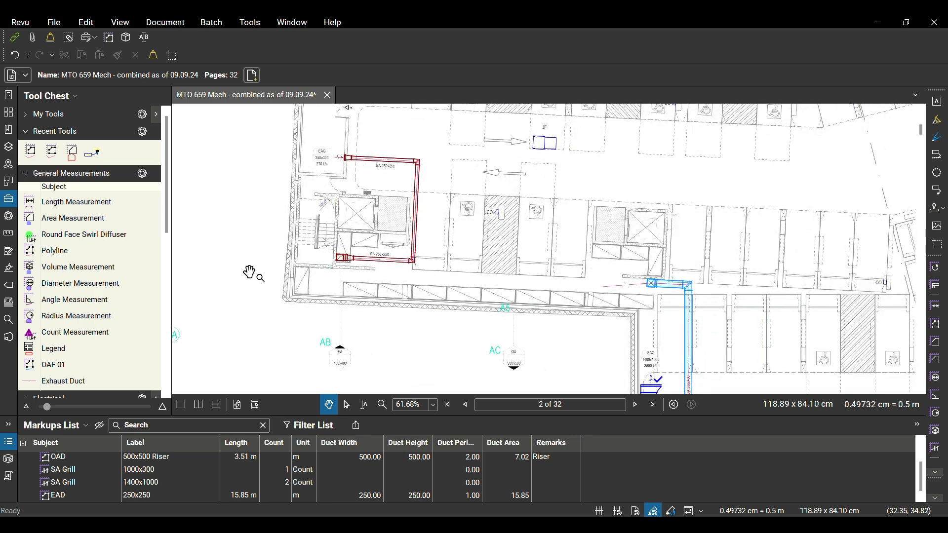
pyautogui.scroll(-2, 419, 260)
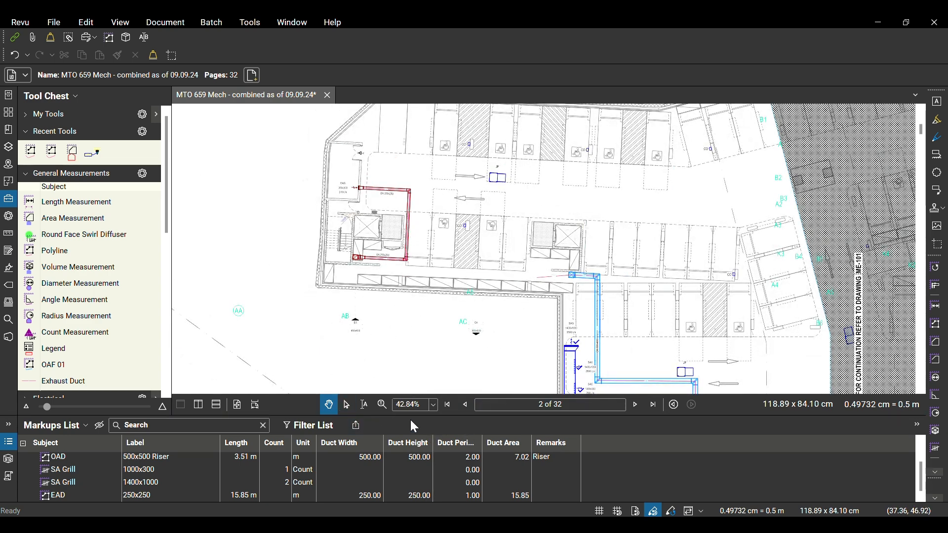
pyautogui.click(357, 424)
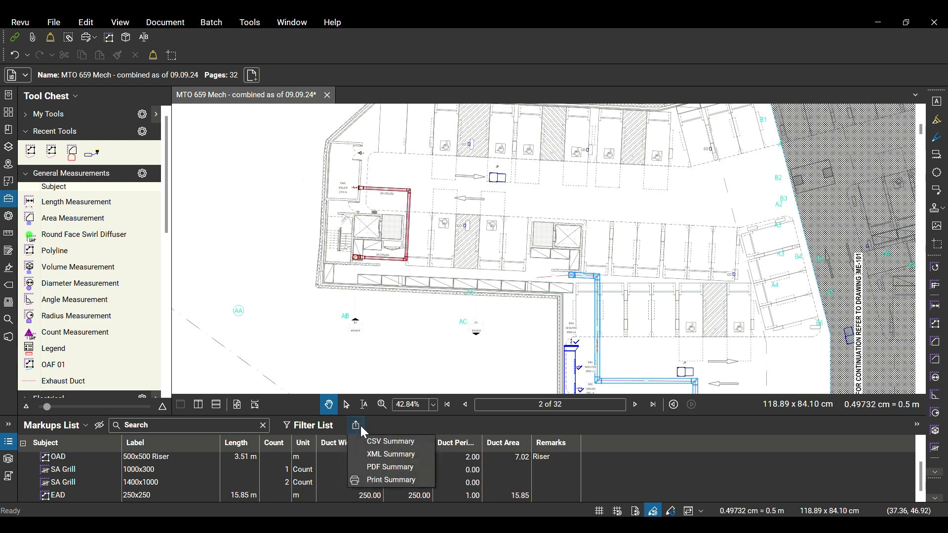
pyautogui.click(388, 443)
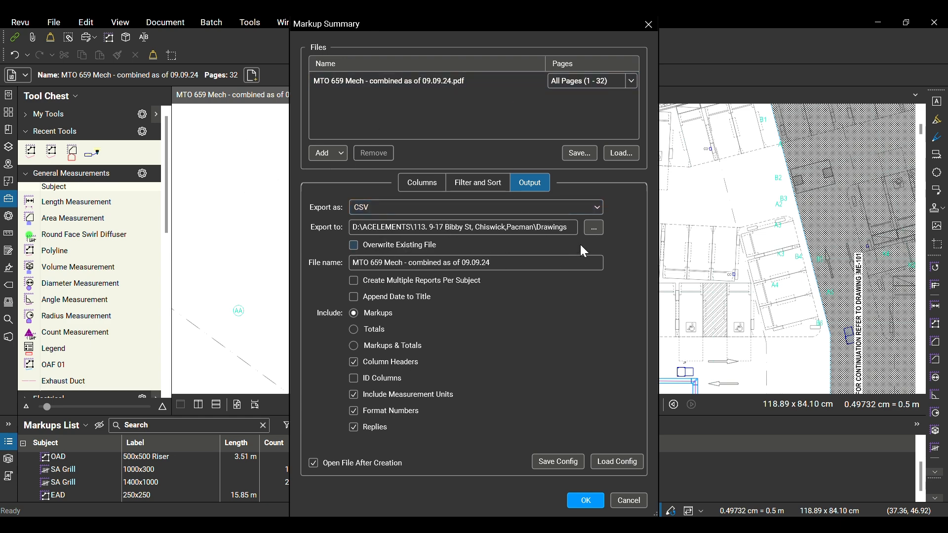
pyautogui.click(593, 228)
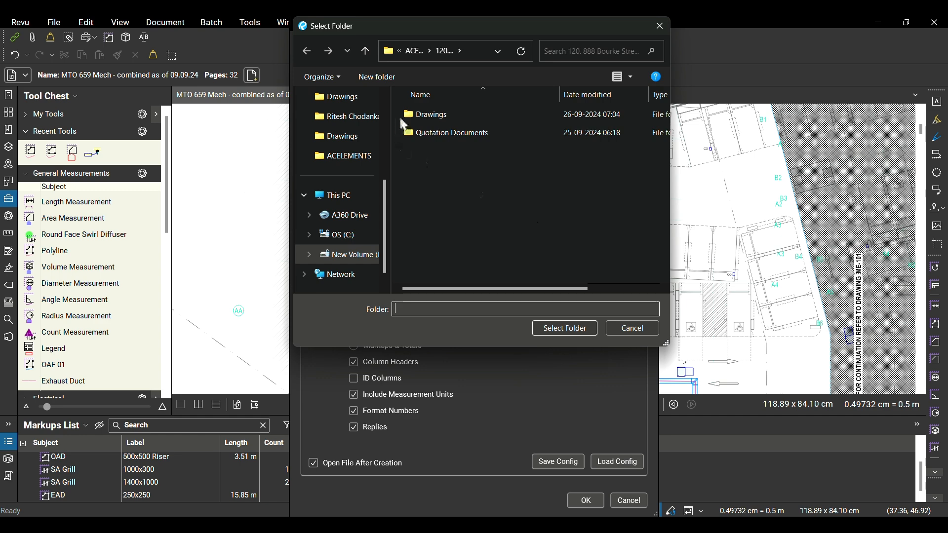
pyautogui.doubleClick(449, 115)
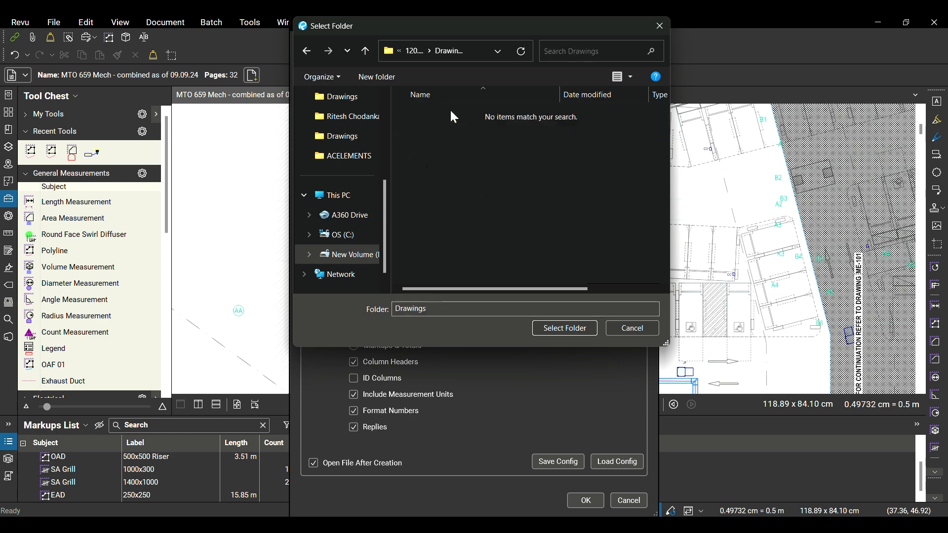
pyautogui.click(565, 329)
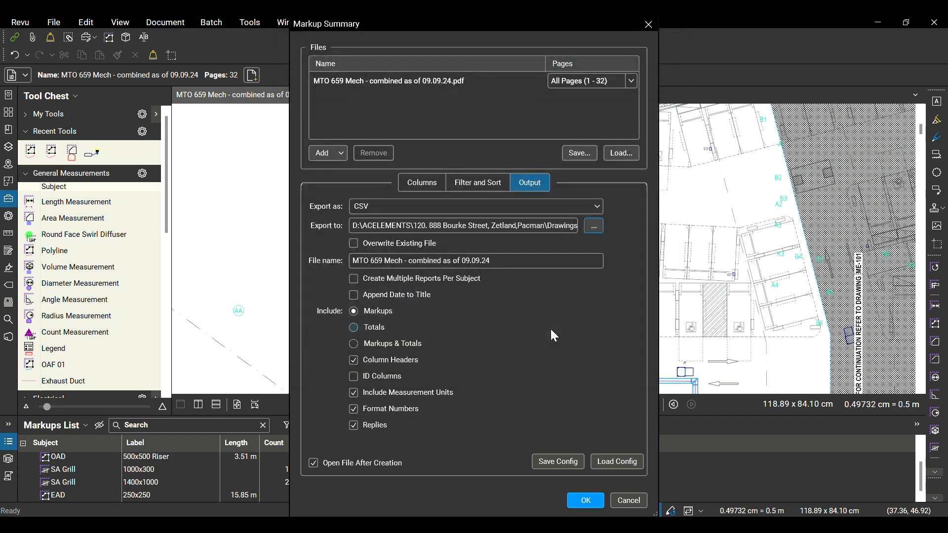
pyautogui.click(584, 502)
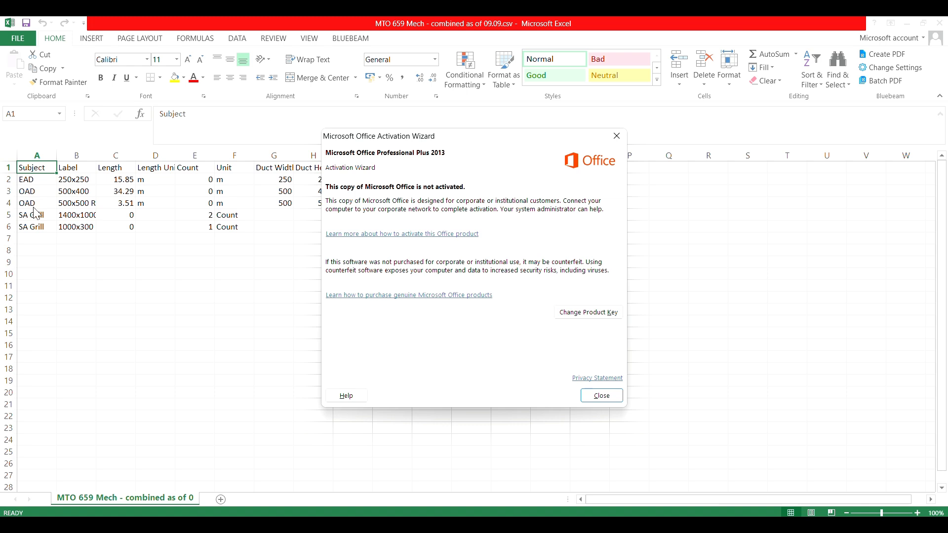
# Close the Office activation notice and check the exported EAD and OAD rows in the Excel sheet
pyautogui.click(600, 396)
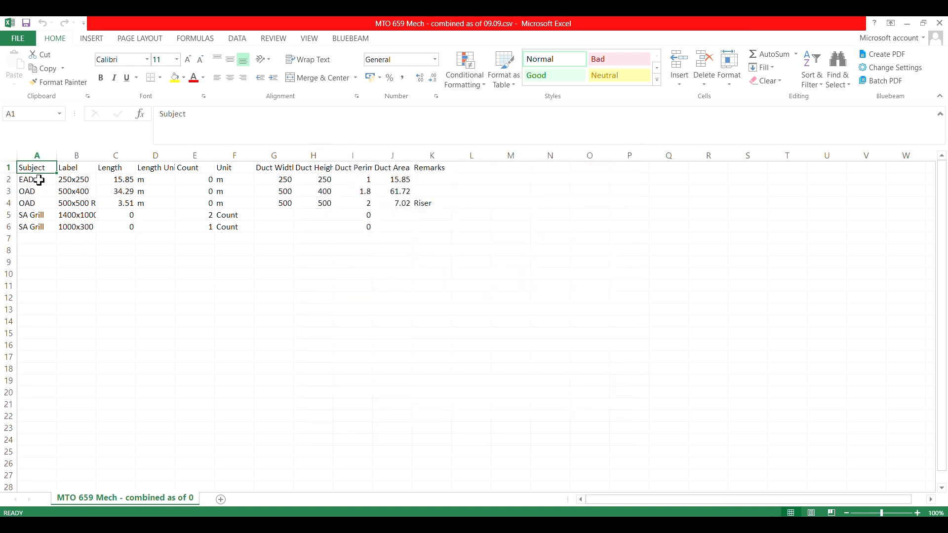
pyautogui.moveTo(37, 179); pyautogui.dragTo(393, 177)
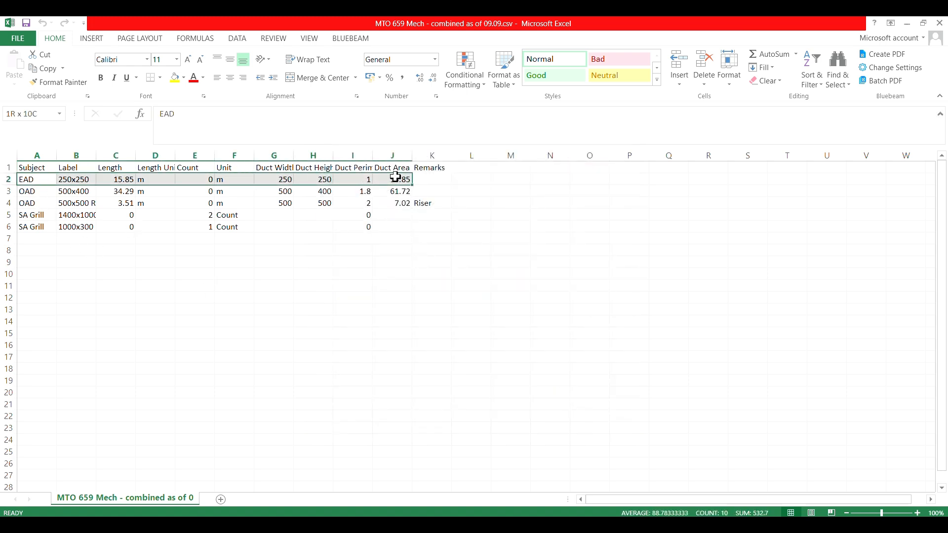
pyautogui.moveTo(18, 191); pyautogui.dragTo(290, 203)
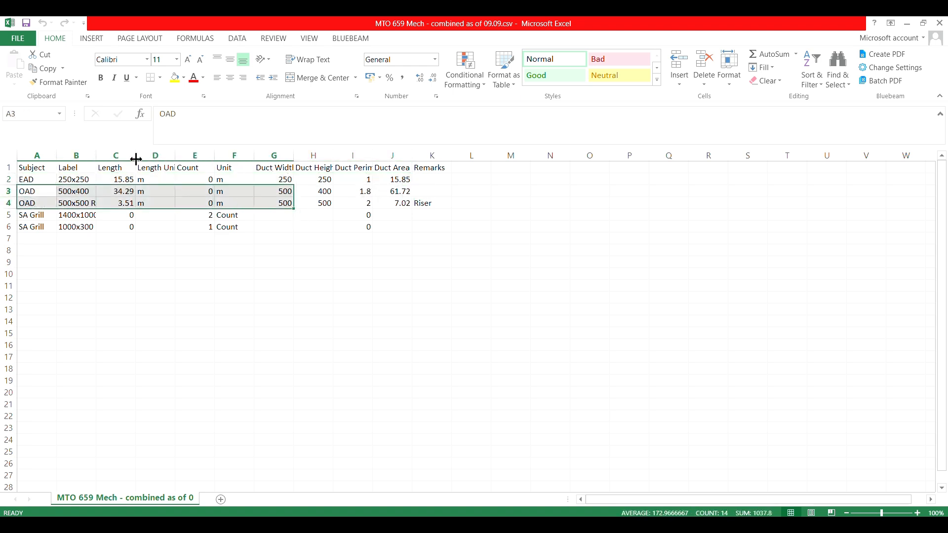
# Fit the Label column to its contents and delete the Length Unit column
pyautogui.doubleClick(100, 152)
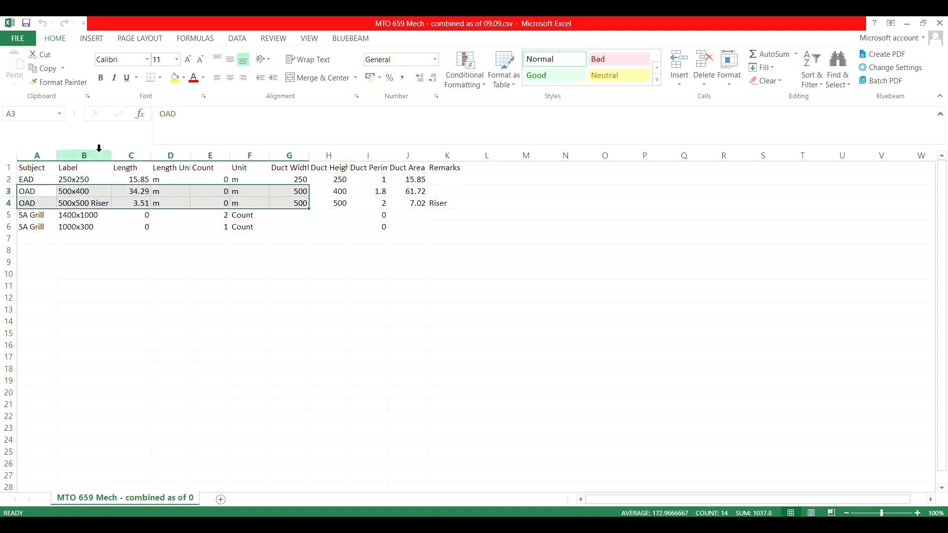
pyautogui.doubleClick(188, 150)
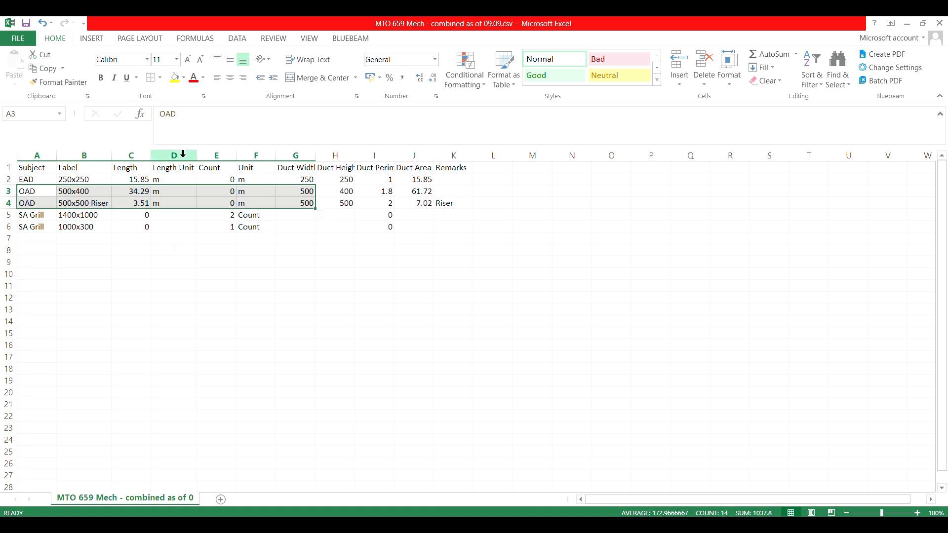
pyautogui.rightClick(175, 152)
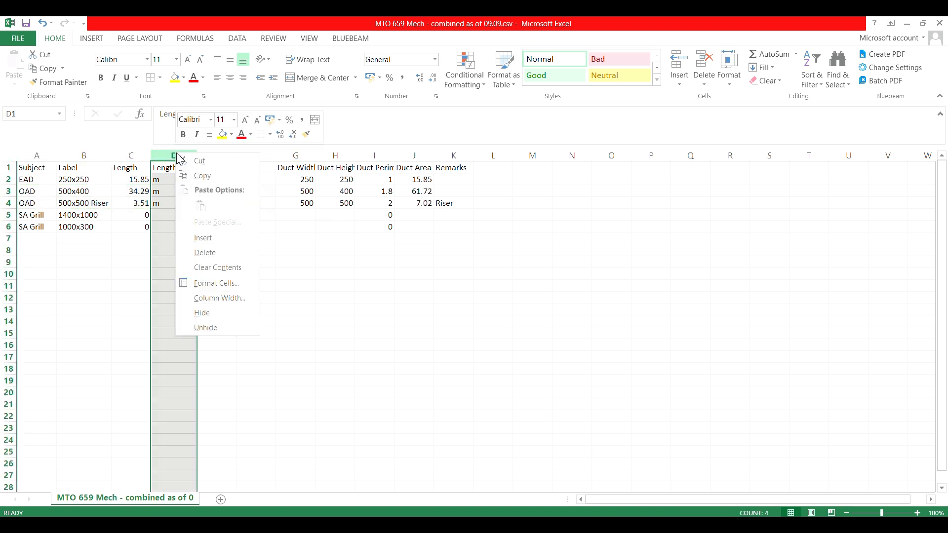
pyautogui.press('Escape')
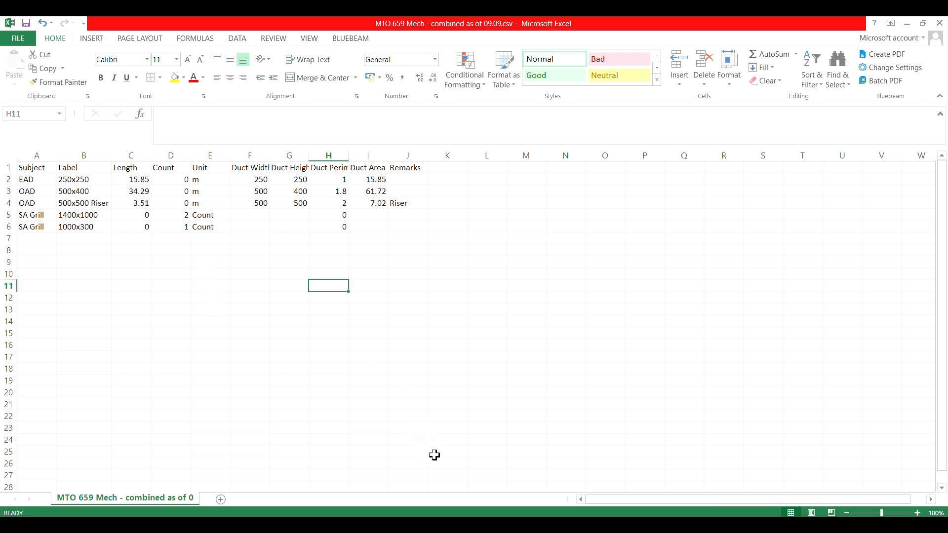
# Switch to Bluebeam Revu and review which columns are enabled for the Markups List
pyautogui.hotkey('alt', 'Tab')
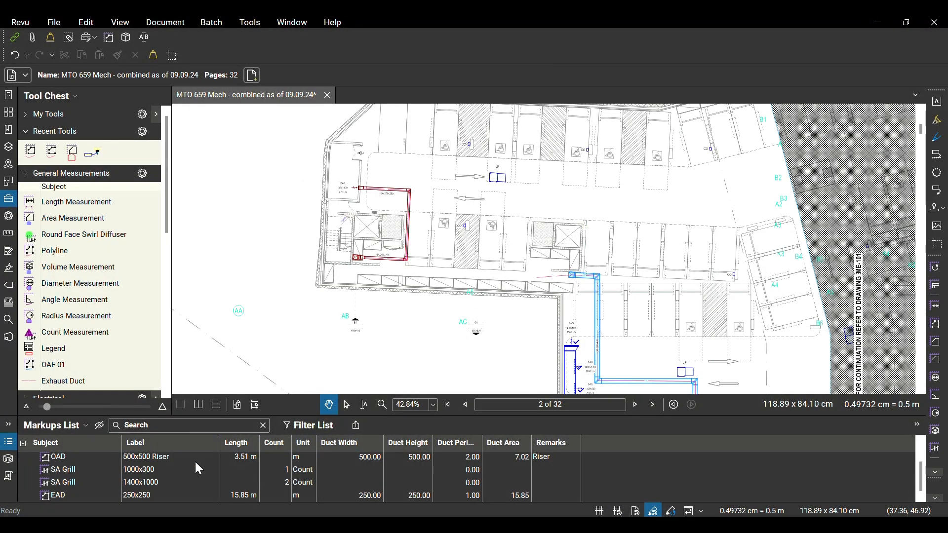
pyautogui.click(67, 430)
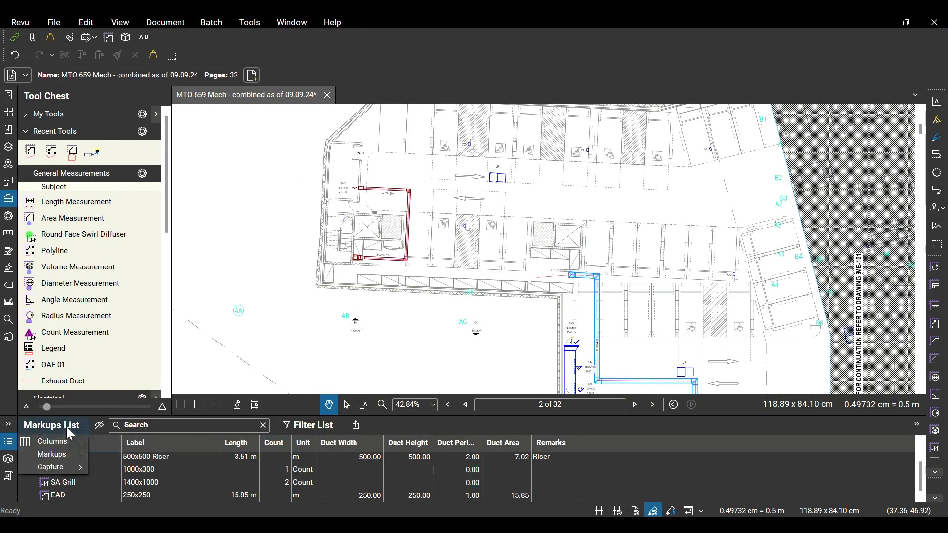
pyautogui.moveTo(69, 445)
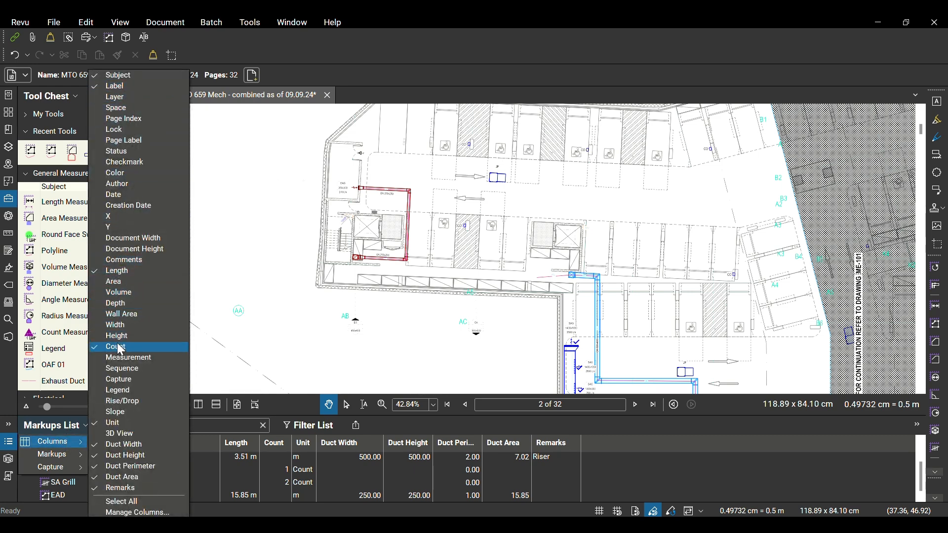
pyautogui.click(124, 424)
pyautogui.click(140, 427)
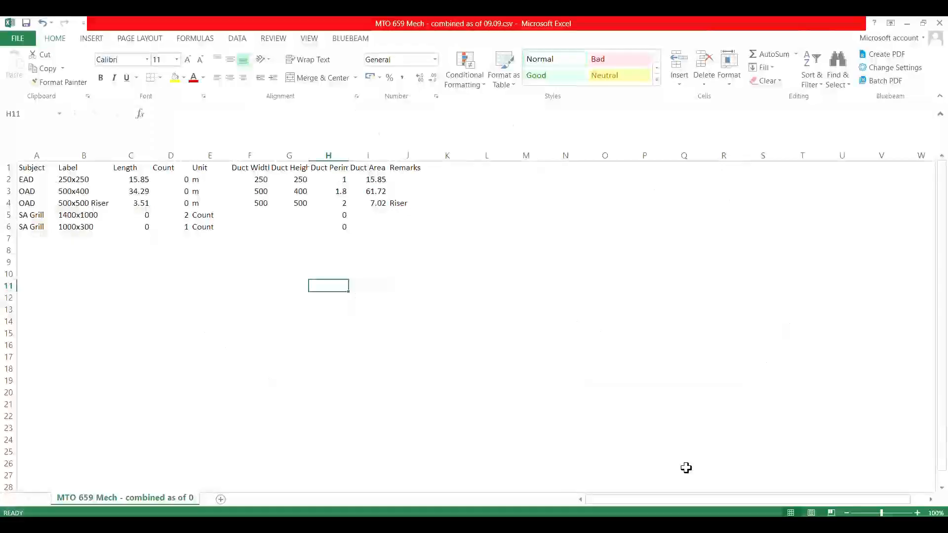
# Switch back to Excel and apply all borders to the exported table in A1:J6
pyautogui.click(455, 264)
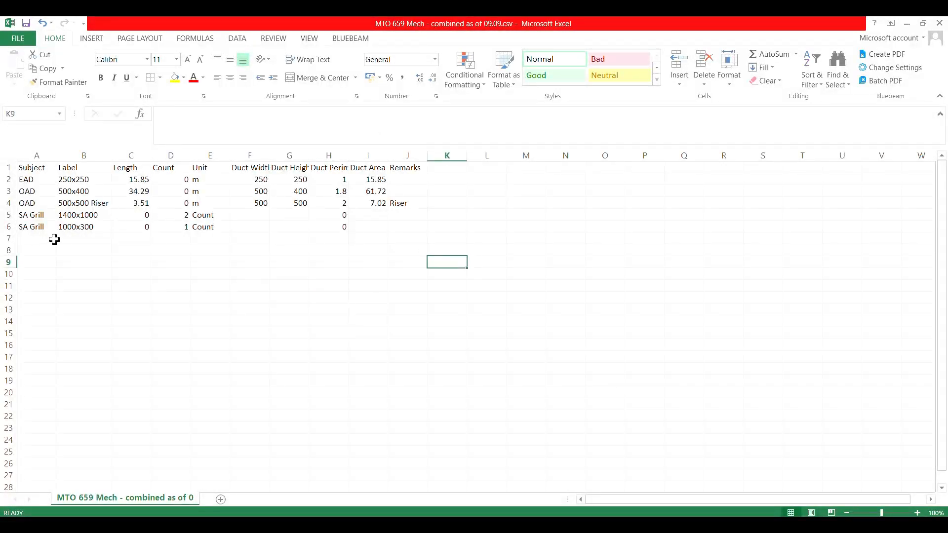
pyautogui.moveTo(25, 169); pyautogui.dragTo(410, 220)
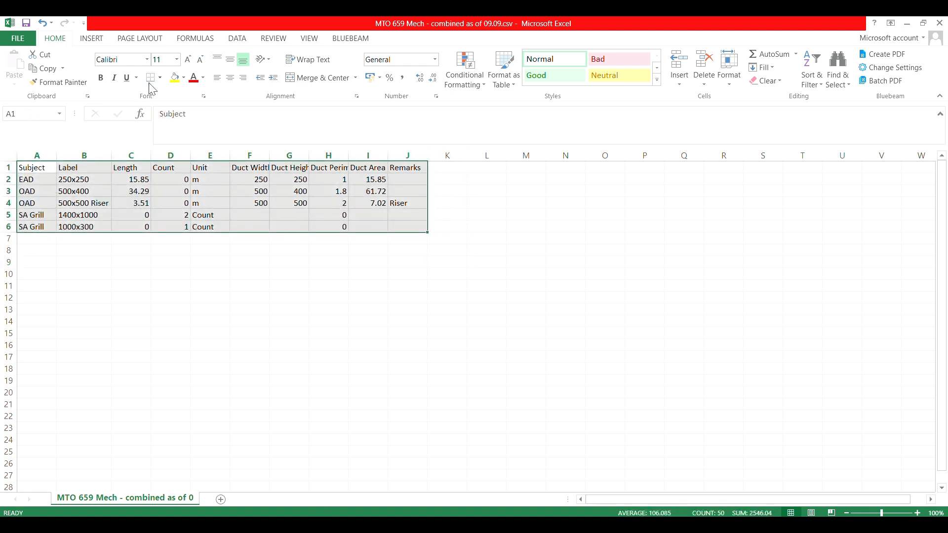
pyautogui.click(161, 77)
pyautogui.click(182, 188)
pyautogui.click(486, 274)
# Make the table's header row A1:J1 bold
pyautogui.click(212, 273)
pyautogui.moveTo(21, 168); pyautogui.dragTo(404, 166)
pyautogui.click(100, 78)
pyautogui.click(219, 277)
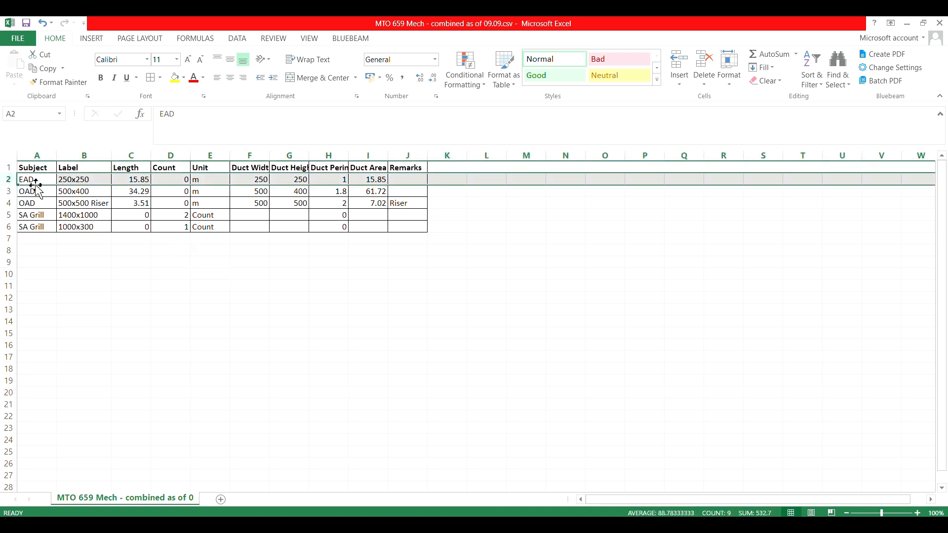
# Copy the EAD 250x250 row from row 2 to row 9, below the table
pyautogui.rightClick(4, 180)
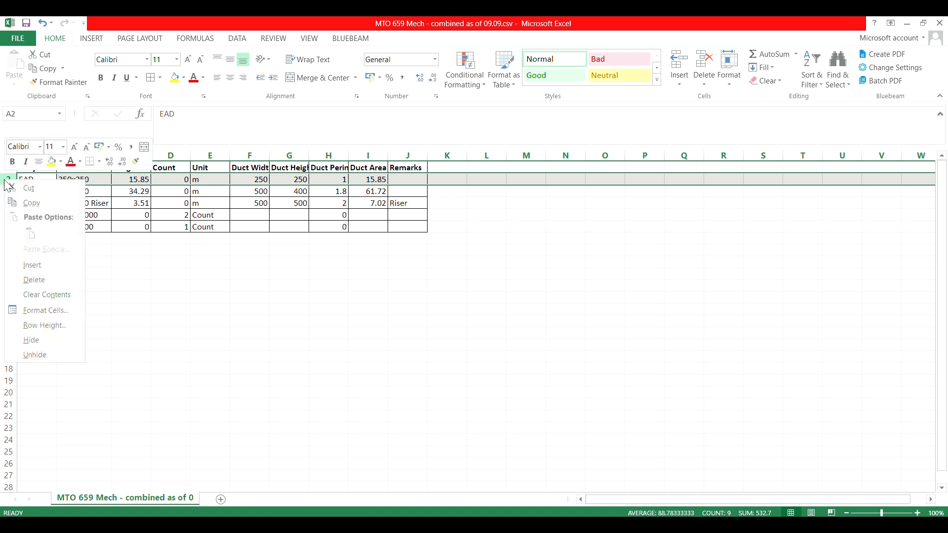
pyautogui.click(40, 203)
pyautogui.click(6, 262)
pyautogui.press('Return')
pyautogui.click(73, 298)
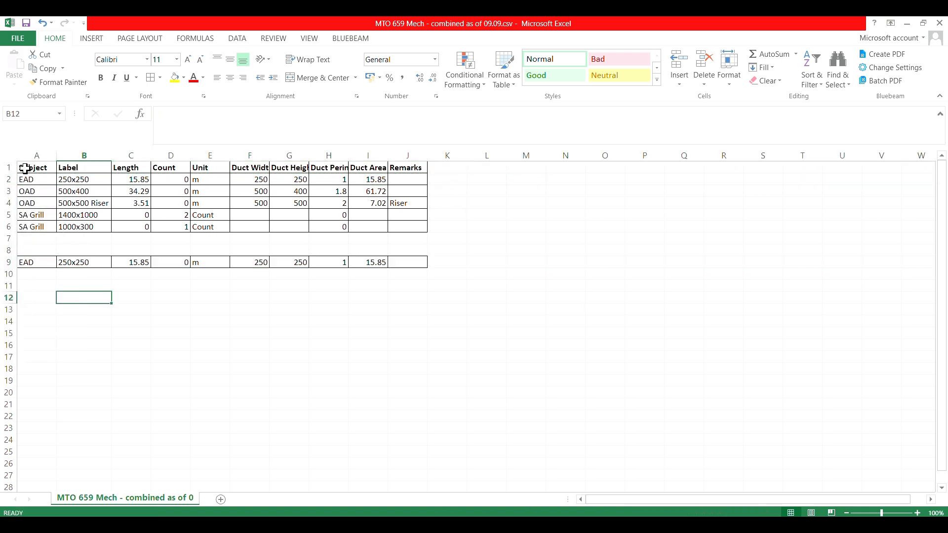
# Copy the header row 1 into row 8, directly above the copied EAD row
pyautogui.click(5, 167)
pyautogui.rightClick(5, 168)
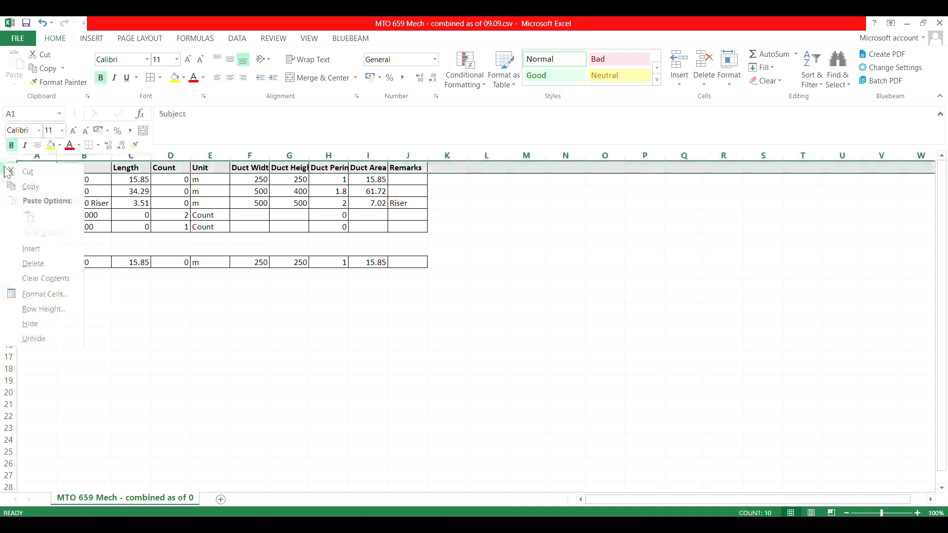
pyautogui.click(36, 186)
pyautogui.click(8, 250)
pyautogui.hotkey('ctrl', 'v')
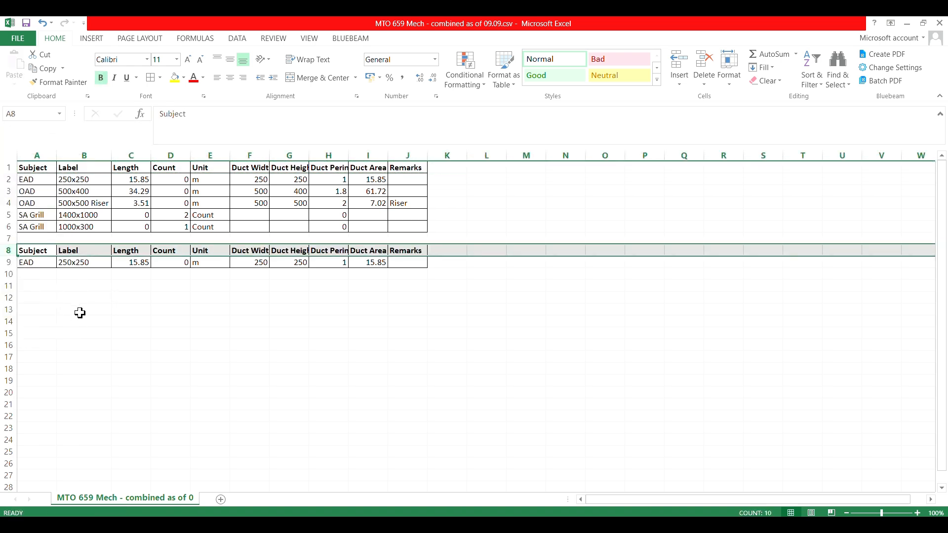
pyautogui.click(74, 310)
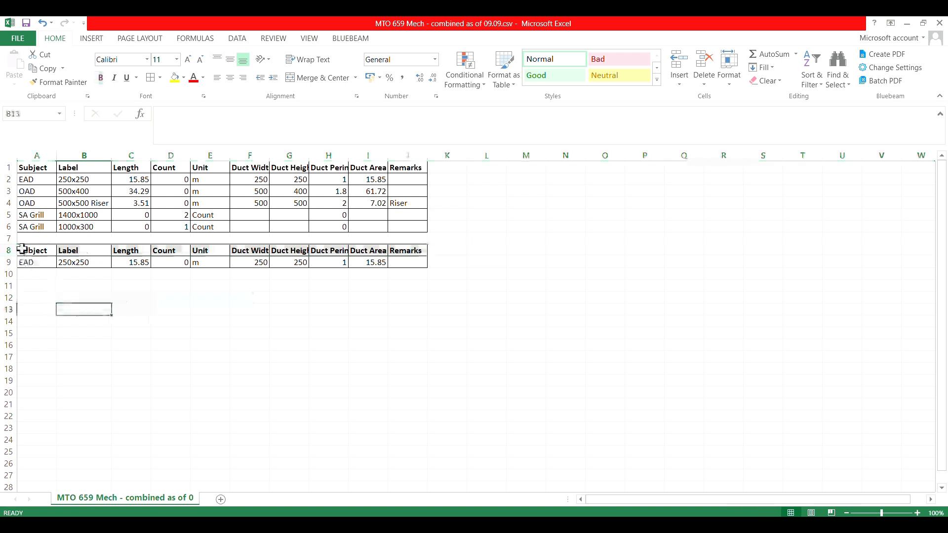
# Delete the original EAD row 2 from the main table
pyautogui.click(5, 179)
pyautogui.rightClick(3, 179)
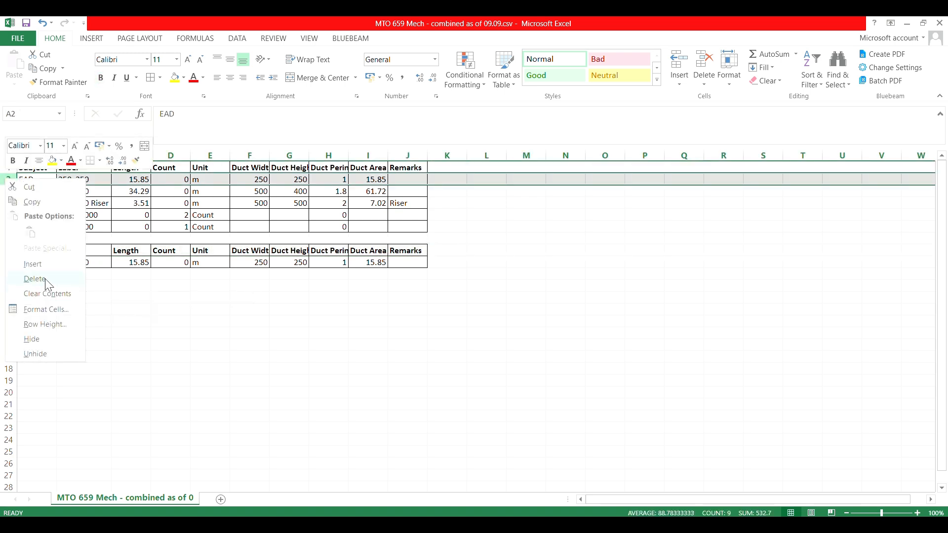
pyautogui.click(22, 279)
pyautogui.click(368, 334)
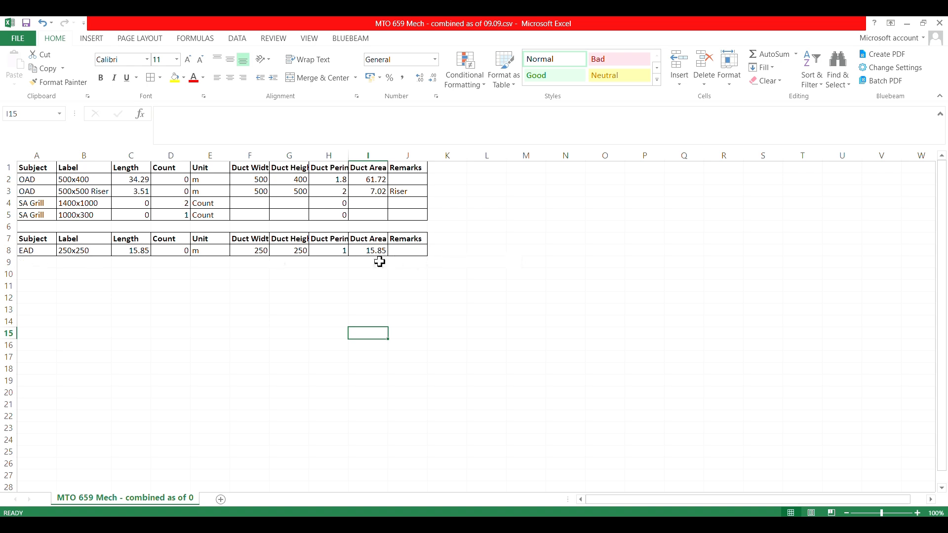
# Enter the label Total in H9 below the EAD row and total its duct area in I9
pyautogui.click(362, 264)
pyautogui.click(331, 262)
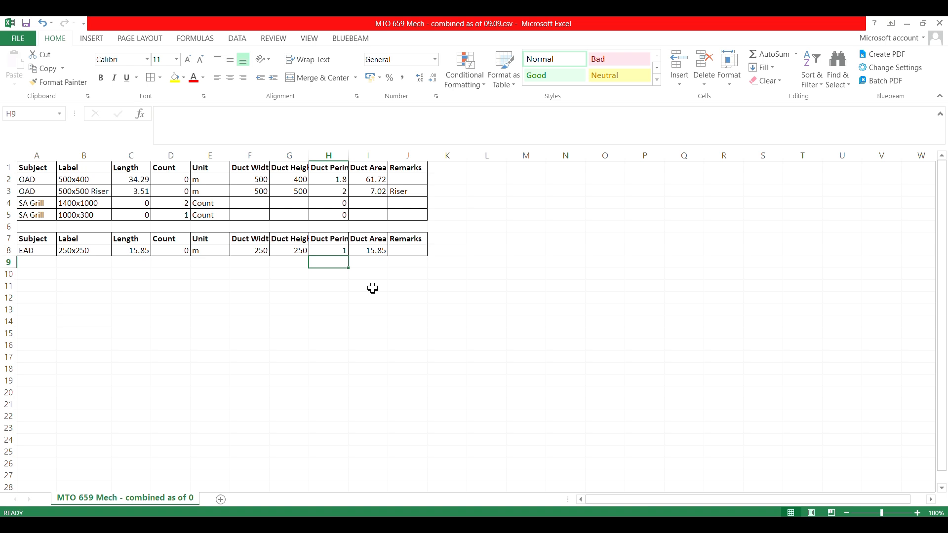
pyautogui.write('Total')
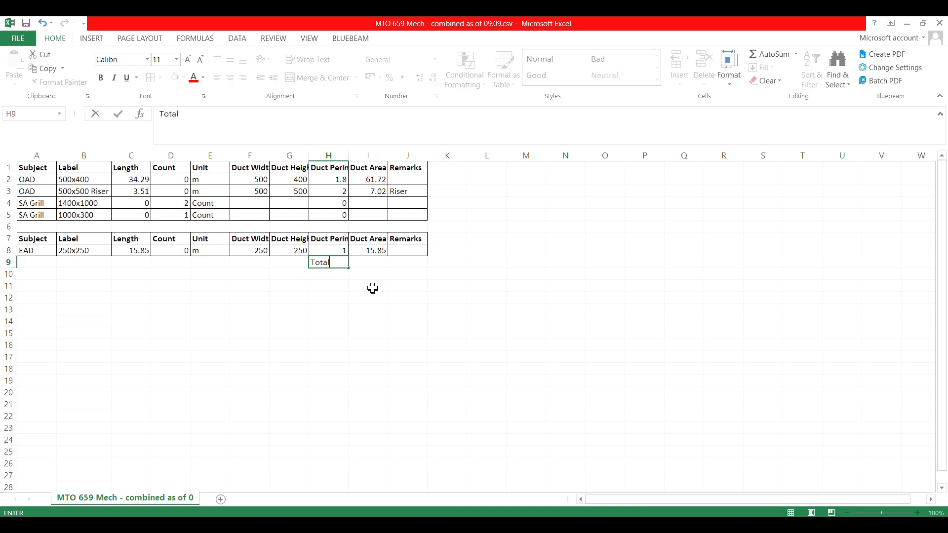
pyautogui.press('Tab')
pyautogui.hotkey('alt', '=')
pyautogui.press('Return')
pyautogui.press('Left')
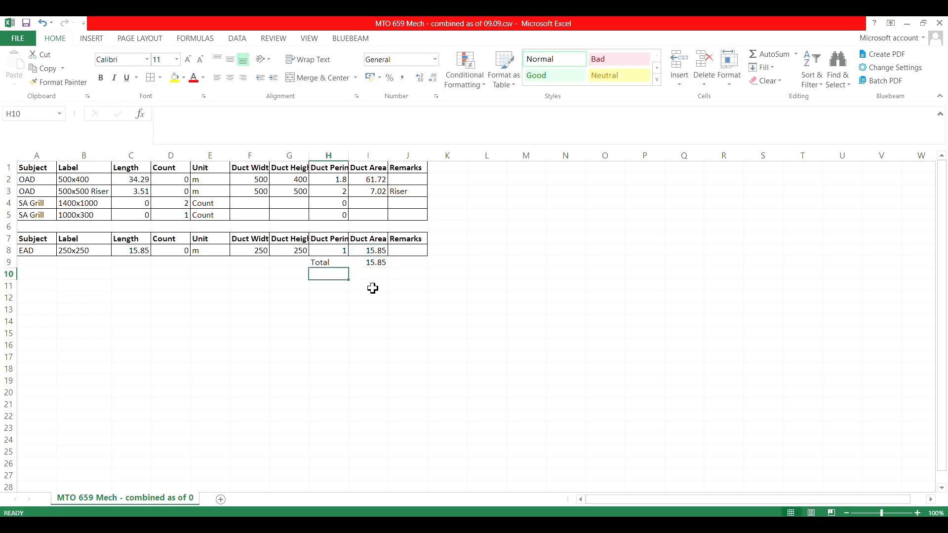
# Enter the label 15% Extra in H10 and the formula +I9*15% in I10
pyautogui.write('15% Extra')
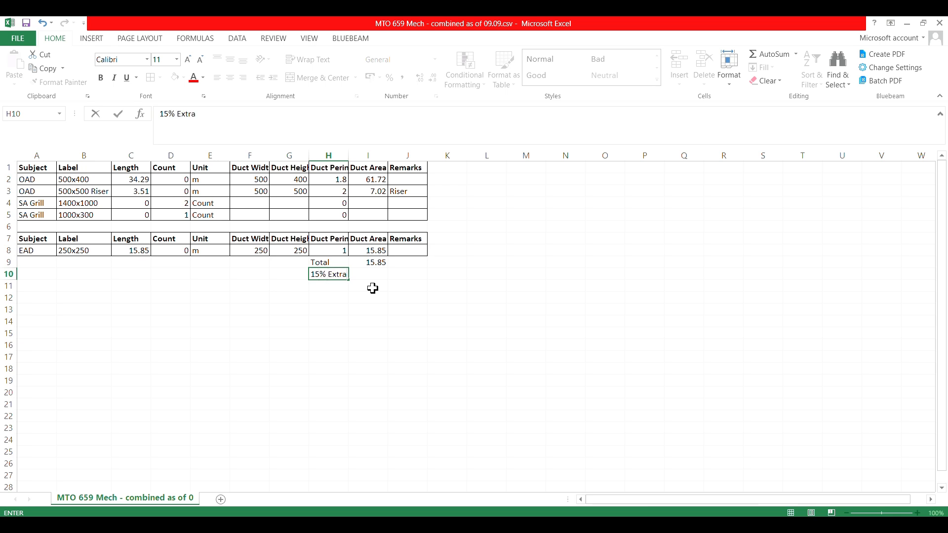
pyautogui.press('Tab')
pyautogui.write('+')
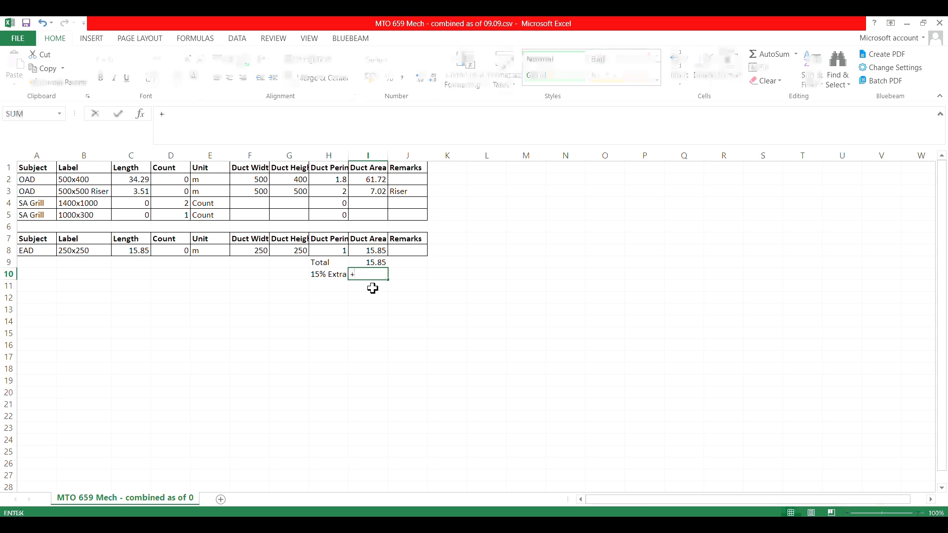
pyautogui.press('Up')
pyautogui.write('*')
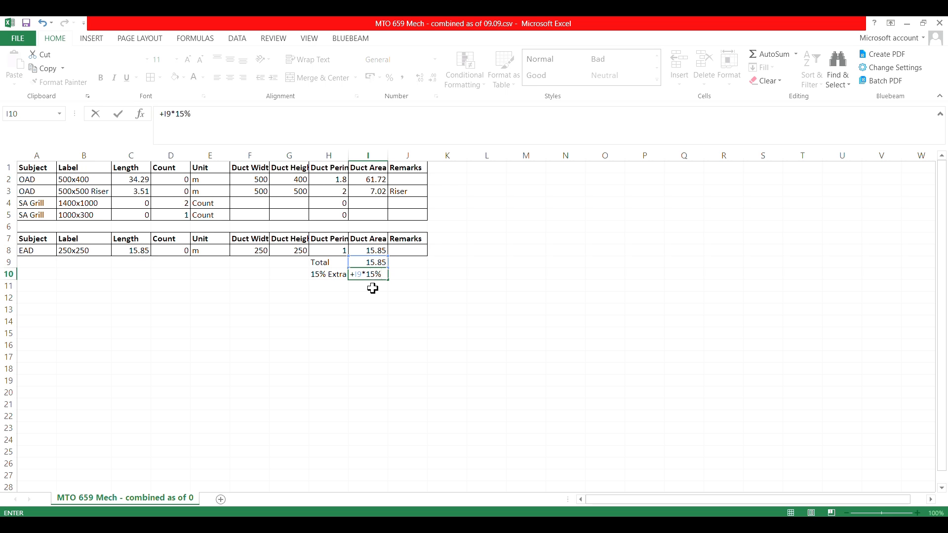
pyautogui.write('15%')
pyautogui.press('Return')
pyautogui.press('Left')
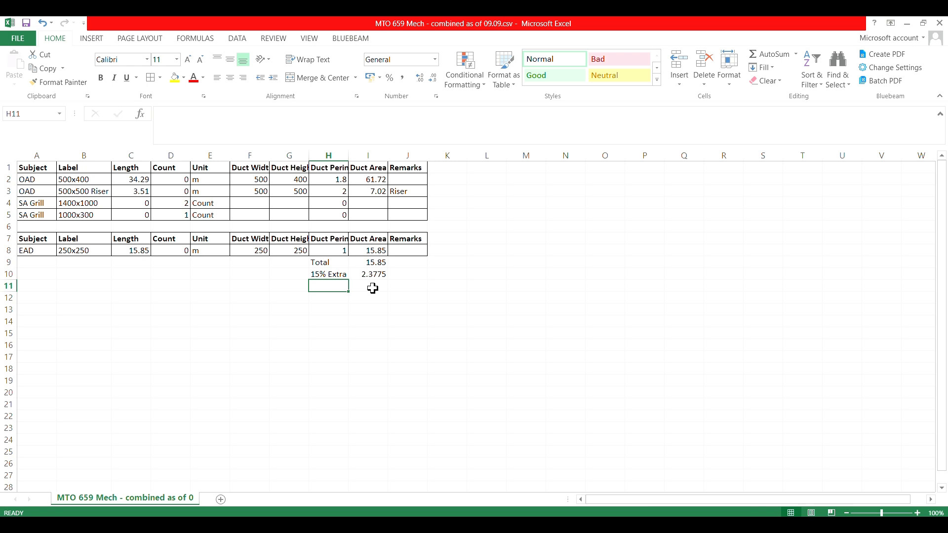
# Enter the label Total EAD in H11 and add I10 and I9 together in I11
pyautogui.write('Total')
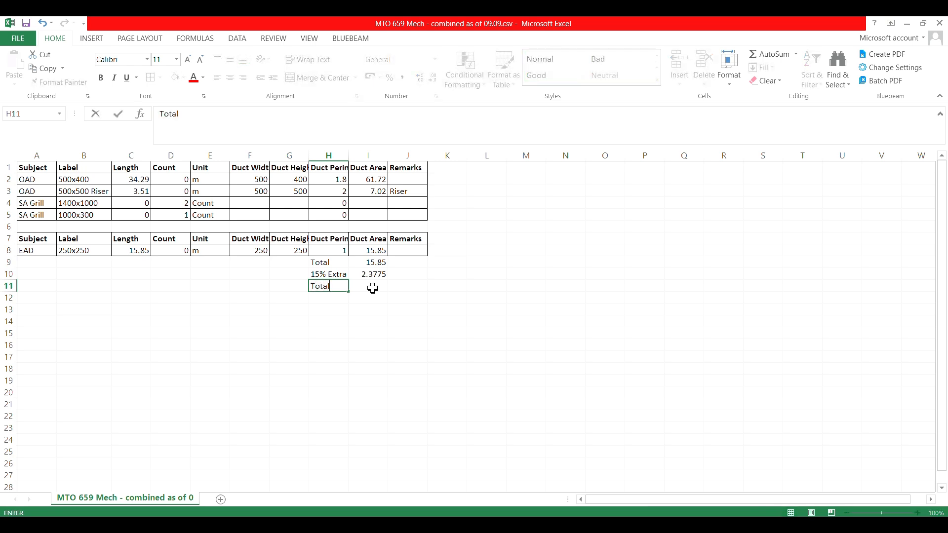
pyautogui.write(' Duct')
pyautogui.click(374, 290)
pyautogui.write('+')
pyautogui.press('Up')
pyautogui.write('+')
pyautogui.press('Up')
pyautogui.press('Up')
pyautogui.press('Return')
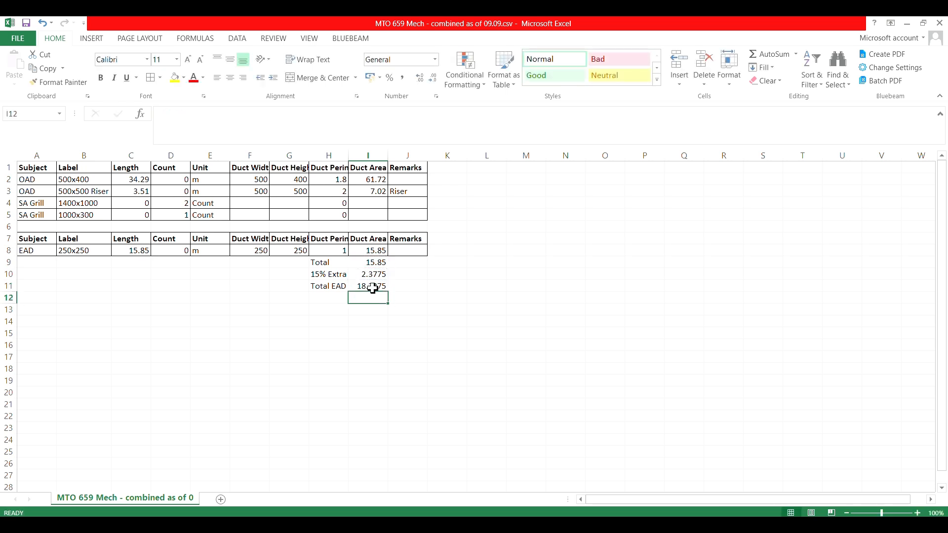
# Apply all borders to the EAD totals block H9:I11
pyautogui.moveTo(329, 262); pyautogui.dragTo(360, 285)
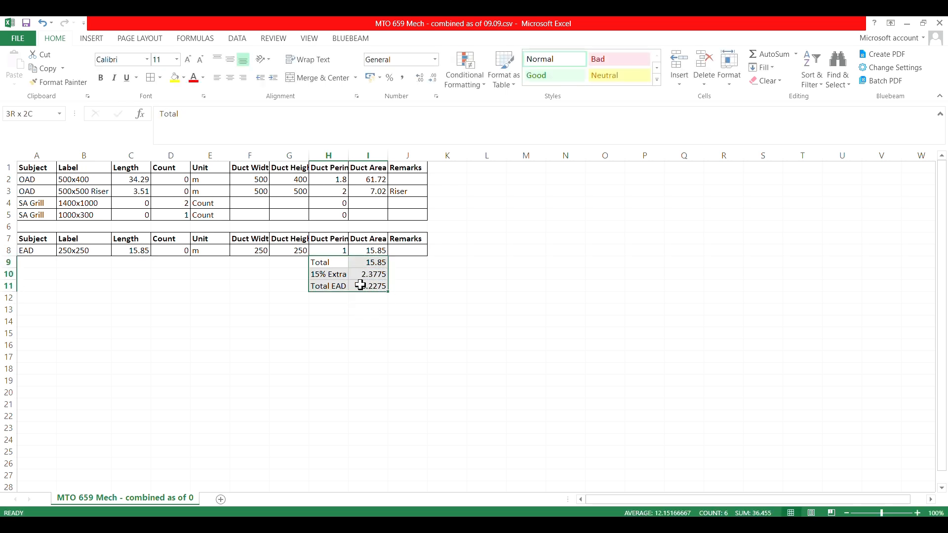
pyautogui.click(149, 79)
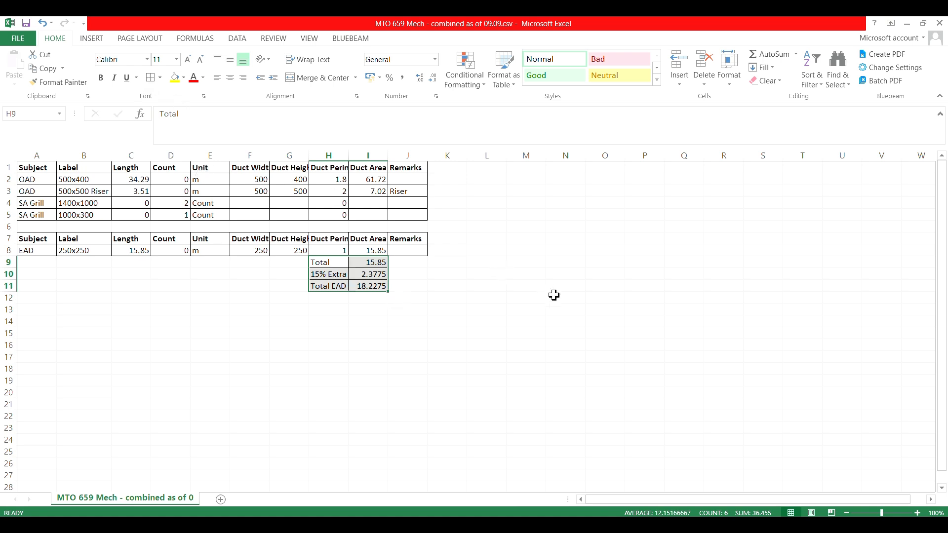
pyautogui.click(553, 294)
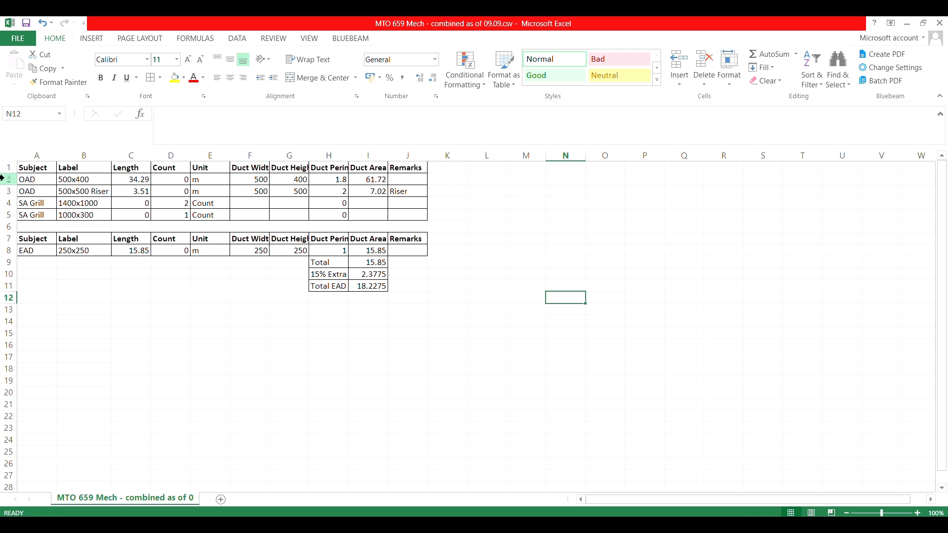
# Copy the header and the two OAD rows (rows 1 to 3) to row 15
pyautogui.moveTo(8, 168); pyautogui.dragTo(5, 188)
pyautogui.hotkey('ctrl', 'c')
pyautogui.click(3, 334)
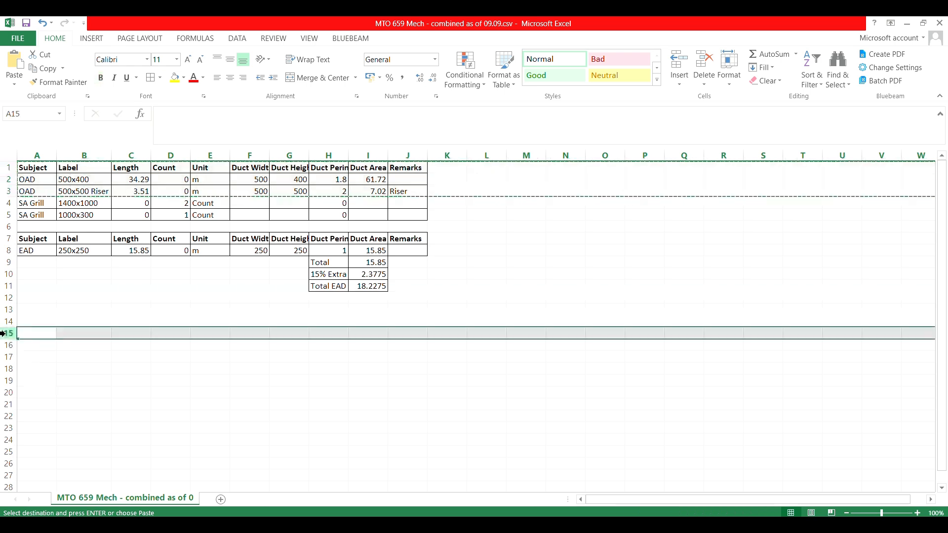
pyautogui.press('Return')
pyautogui.click(210, 404)
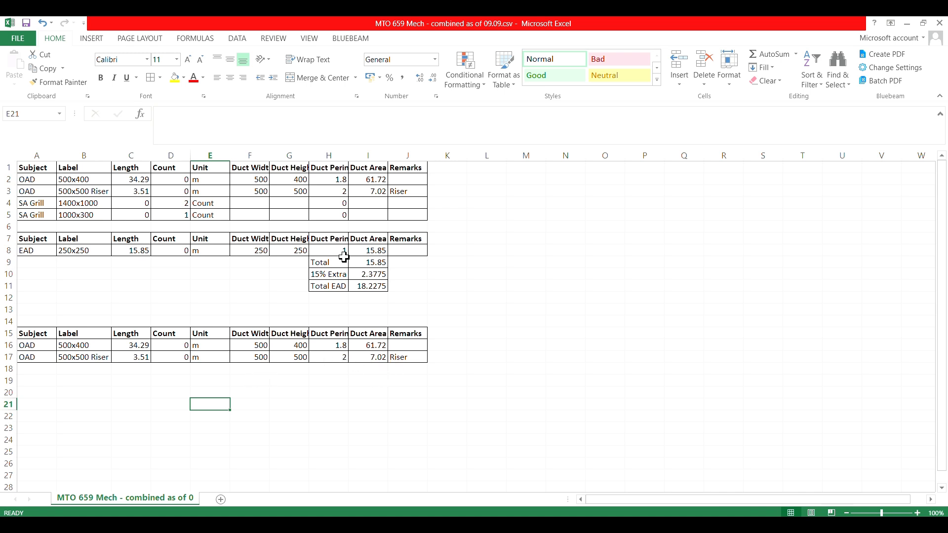
# Copy the EAD totals block H9:I11 to H18, below the copied OAD rows
pyautogui.moveTo(323, 261); pyautogui.dragTo(374, 284)
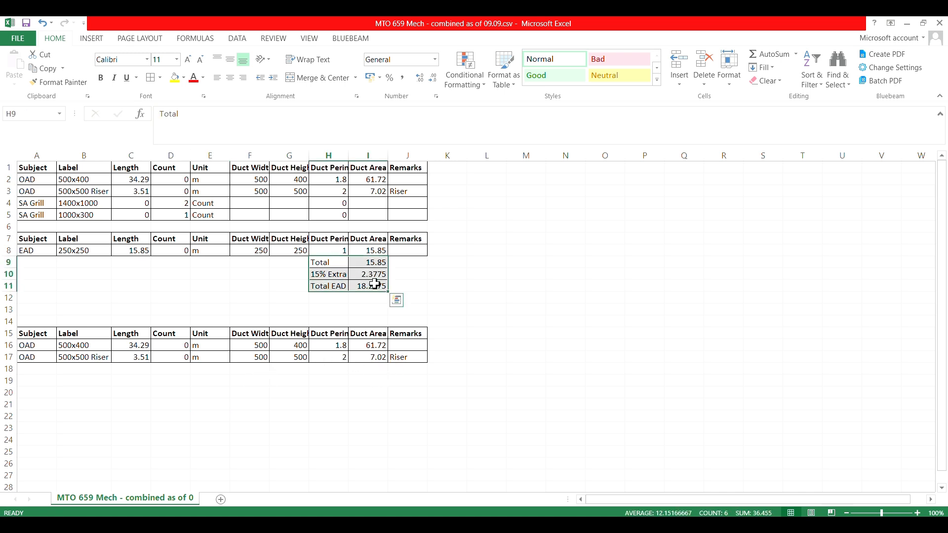
pyautogui.hotkey('ctrl', 'c')
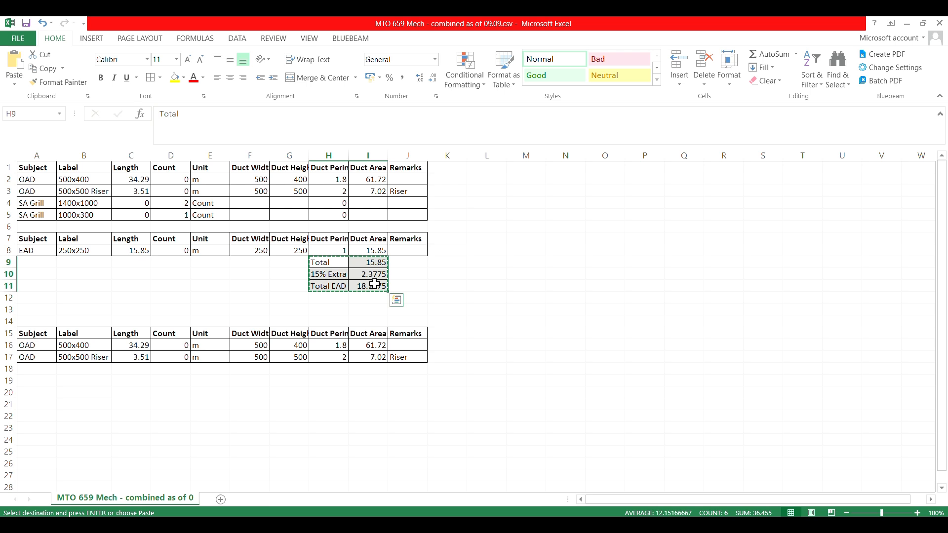
pyautogui.click(322, 367)
pyautogui.press('Return')
# Replace the OAD Total formula in I18 with the sum of I16:I17
pyautogui.click(371, 368)
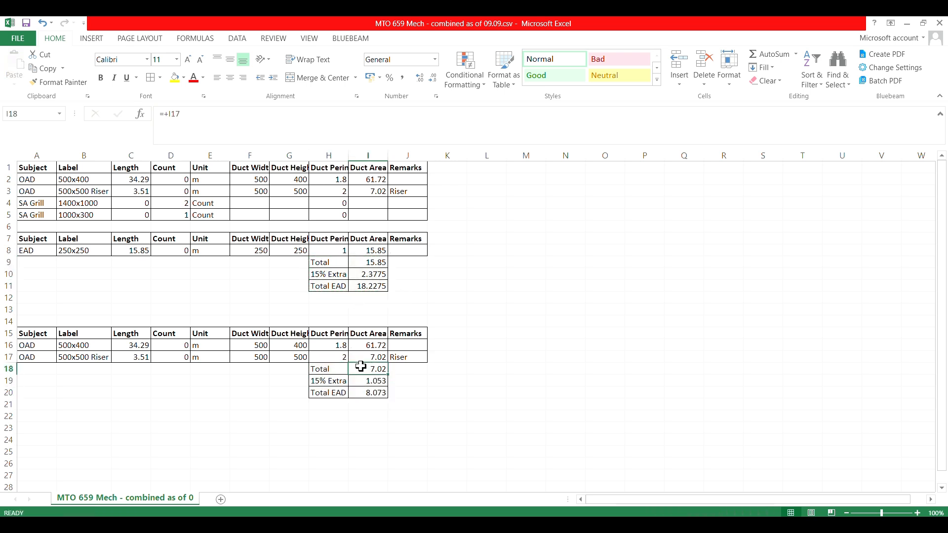
pyautogui.click(228, 121)
pyautogui.press('BackSpace')
pyautogui.press('BackSpace')
pyautogui.press('BackSpace')
pyautogui.press('BackSpace')
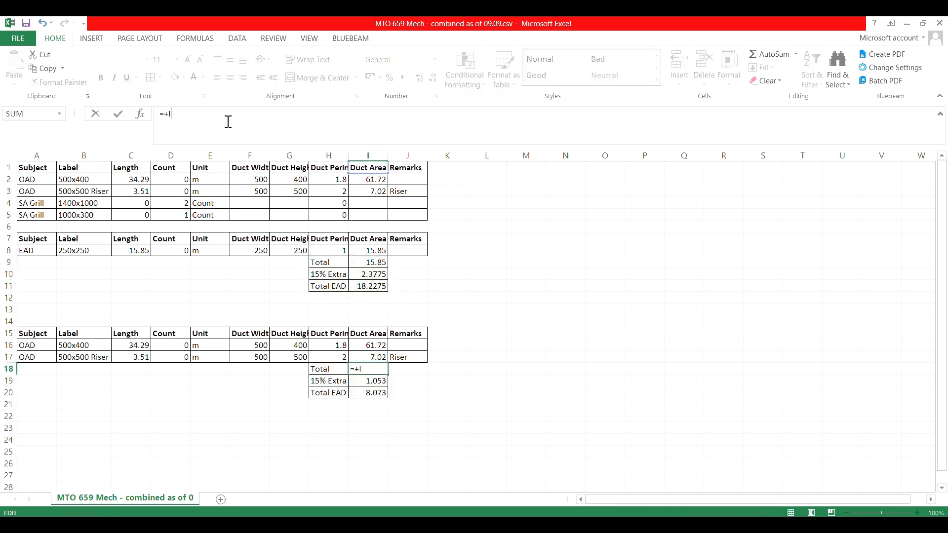
pyautogui.write('sum(')
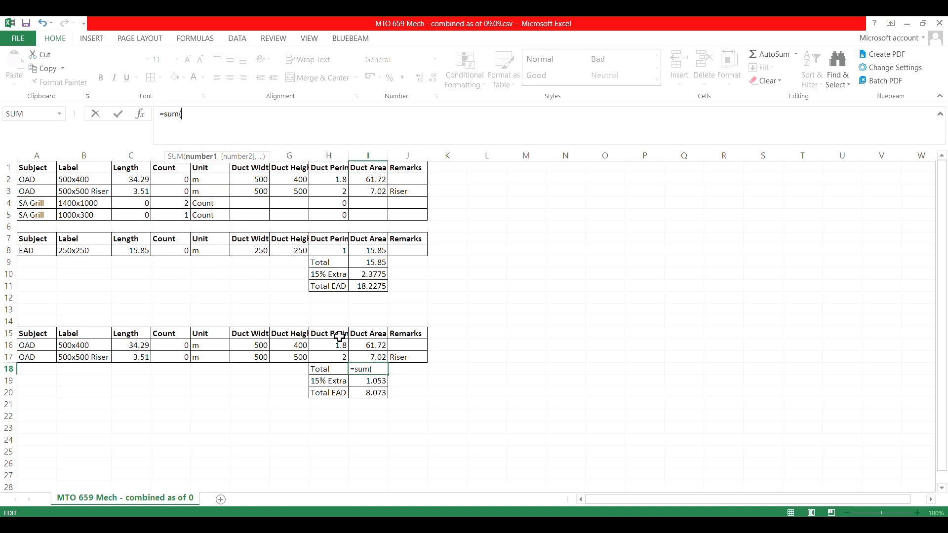
pyautogui.moveTo(365, 344); pyautogui.dragTo(370, 351)
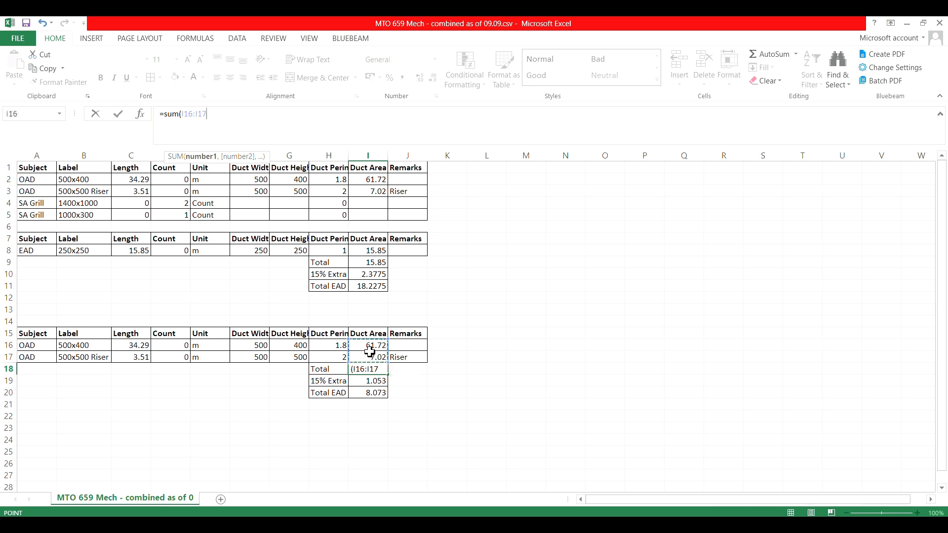
pyautogui.press('Return')
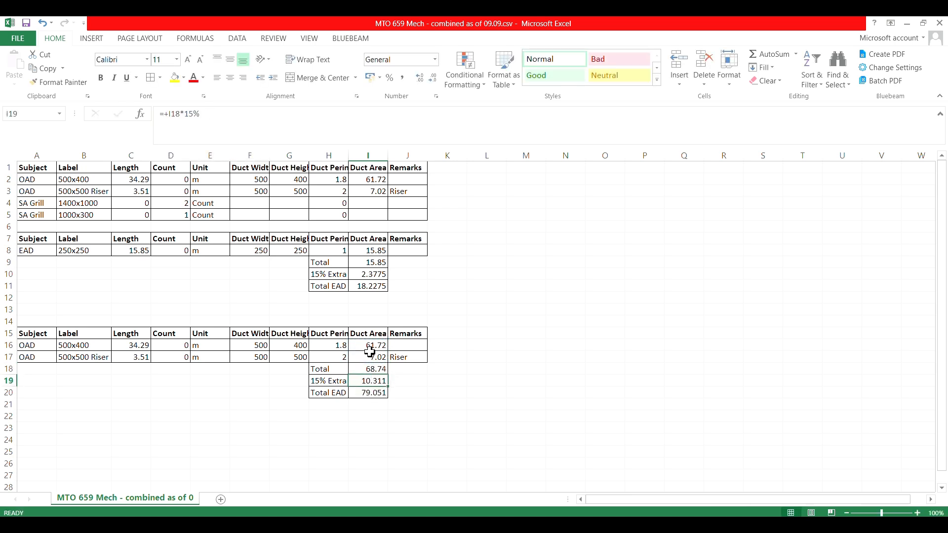
# Make both totals blocks, H18:I20 and H9:I11, bold
pyautogui.moveTo(328, 371); pyautogui.dragTo(372, 392)
pyautogui.click(102, 78)
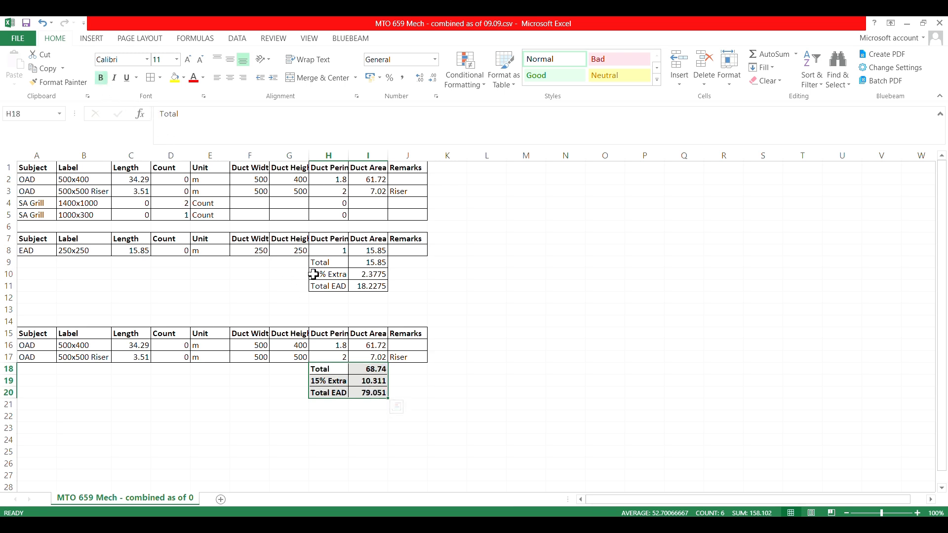
pyautogui.click(324, 263)
pyautogui.moveTo(338, 269); pyautogui.dragTo(375, 285)
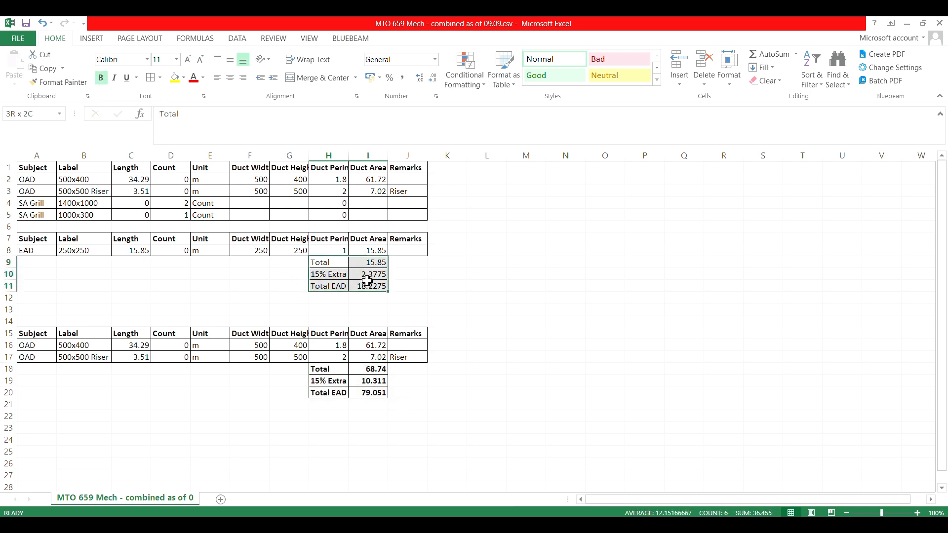
pyautogui.click(100, 78)
# Delete the original OAD rows 2 and 3 from the main table
pyautogui.moveTo(8, 179); pyautogui.dragTo(8, 191)
pyautogui.rightClick(7, 192)
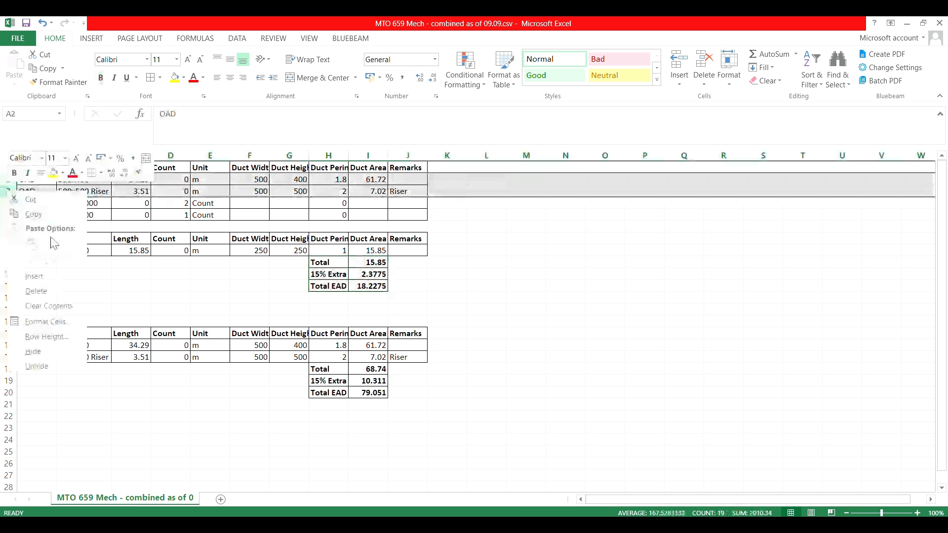
pyautogui.click(44, 292)
pyautogui.click(526, 274)
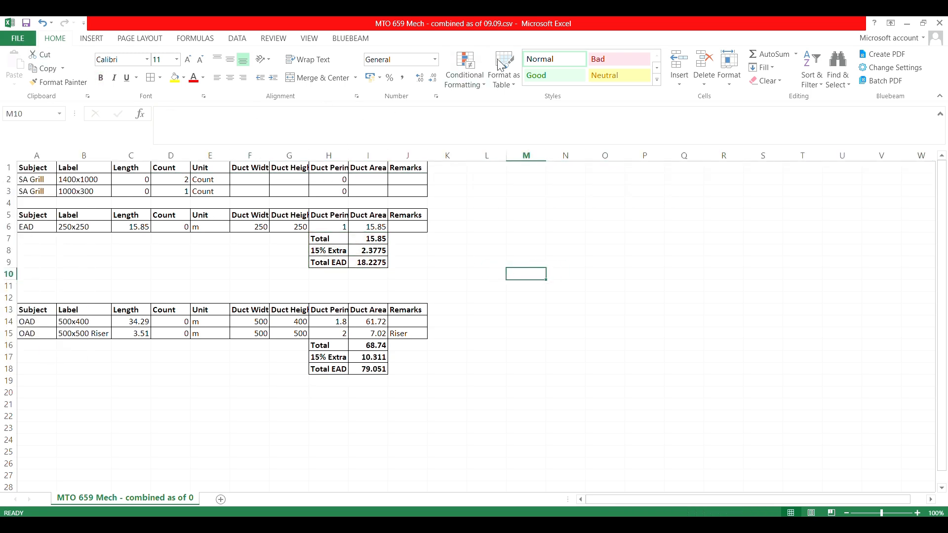
# Save the file in the Drawings folder as an Excel Workbook (*.xlsx) named MTO 659 Mech - combined as of 09.09
pyautogui.click(18, 39)
pyautogui.click(33, 148)
pyautogui.click(373, 152)
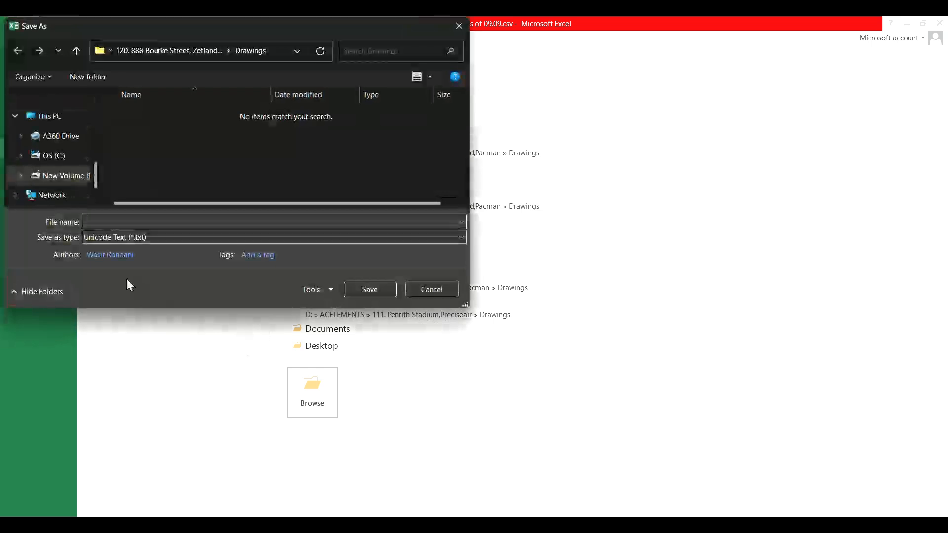
pyautogui.click(135, 237)
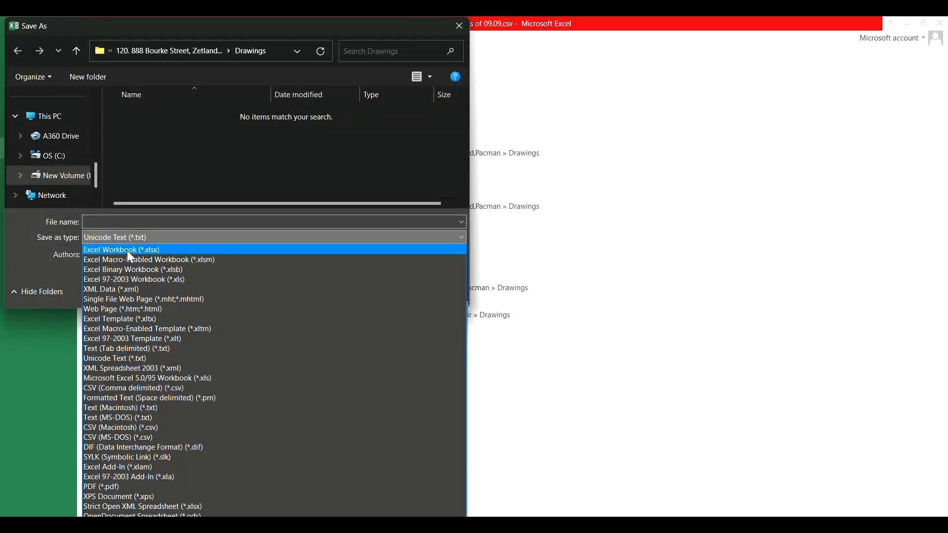
pyautogui.click(126, 251)
pyautogui.click(109, 222)
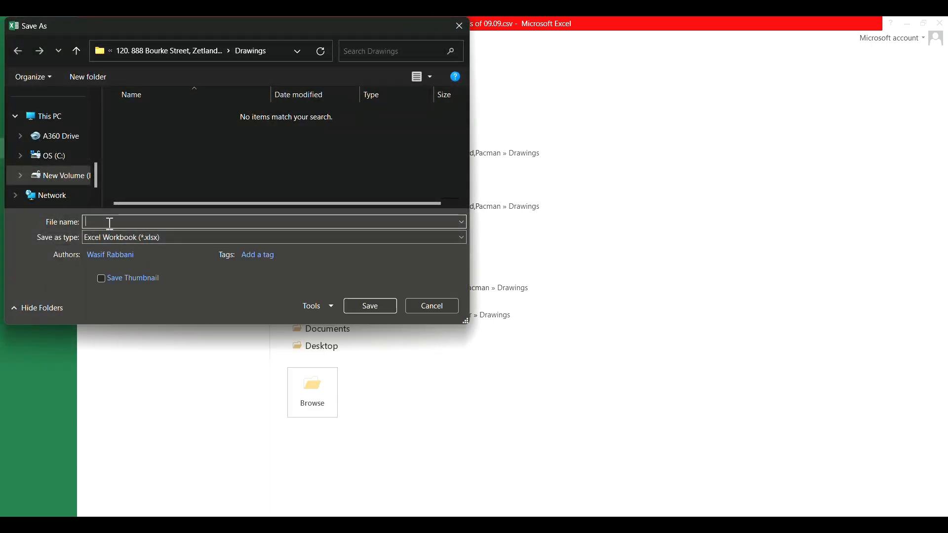
pyautogui.write('m')
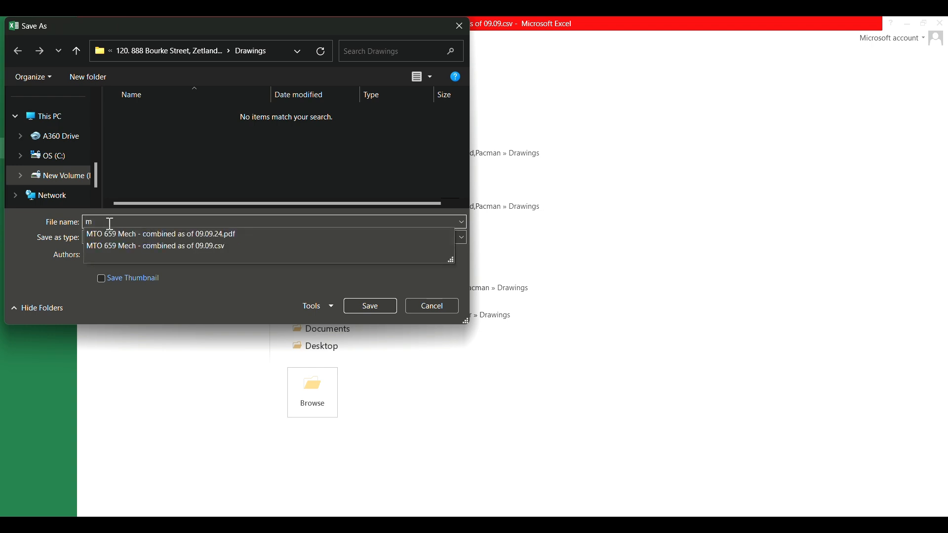
pyautogui.press('Down')
pyautogui.press('Down')
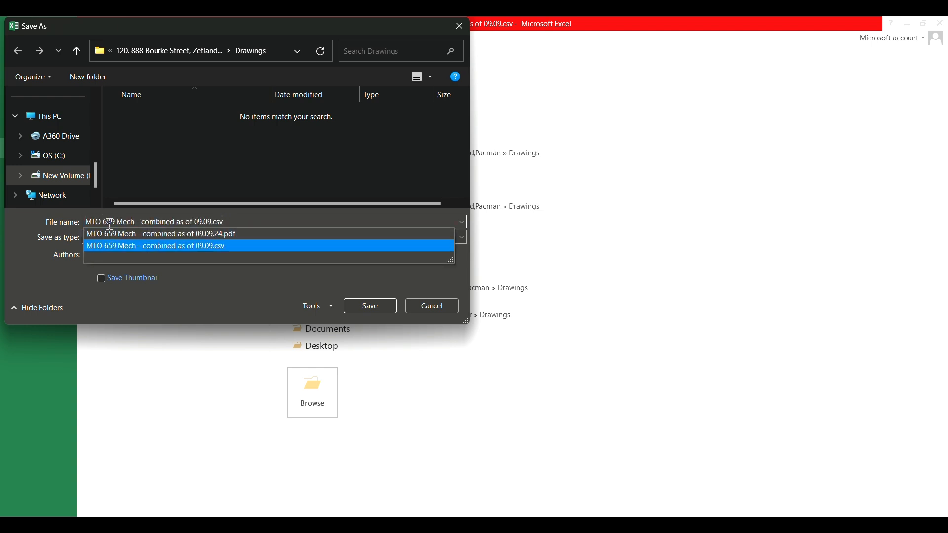
pyautogui.press('BackSpace')
pyautogui.press('BackSpace')
pyautogui.press('BackSpace')
pyautogui.press('BackSpace')
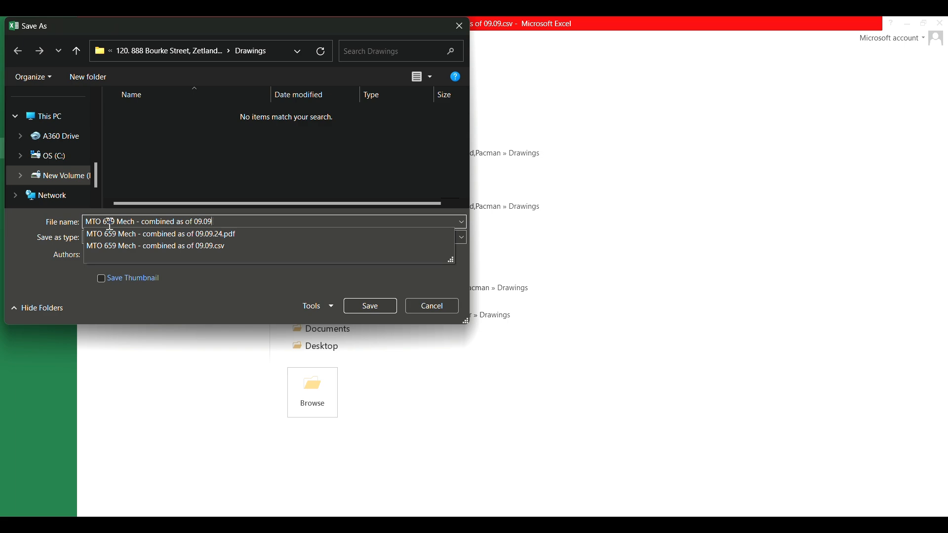
pyautogui.press('Return')
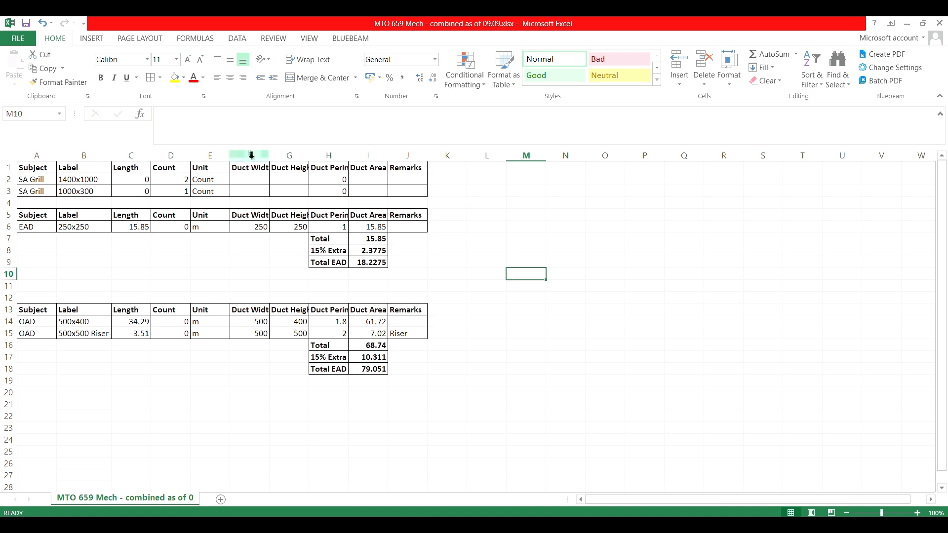
# Delete the duct dimension and remarks cells F1:J3 from the SA Grill table, shifting cells left
pyautogui.moveTo(248, 165); pyautogui.dragTo(413, 190)
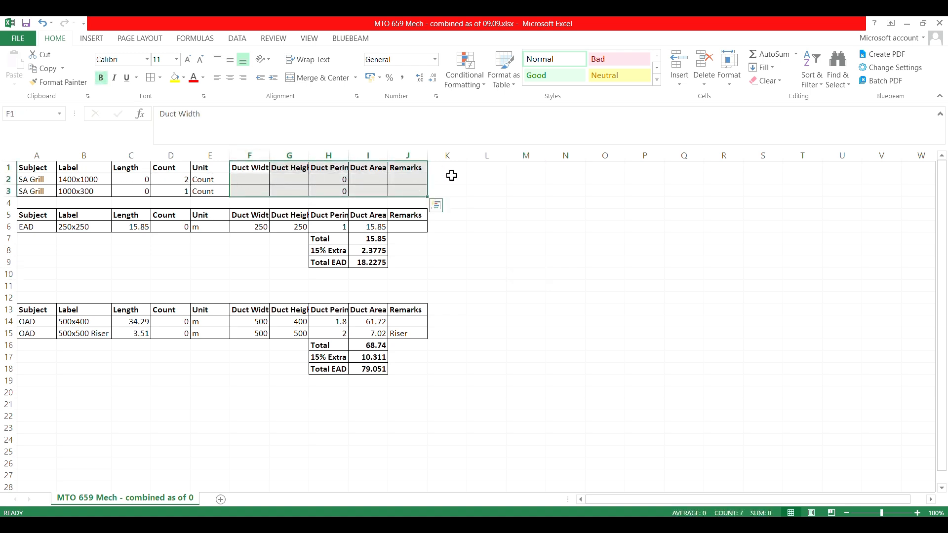
pyautogui.rightClick(276, 172)
pyautogui.click(316, 276)
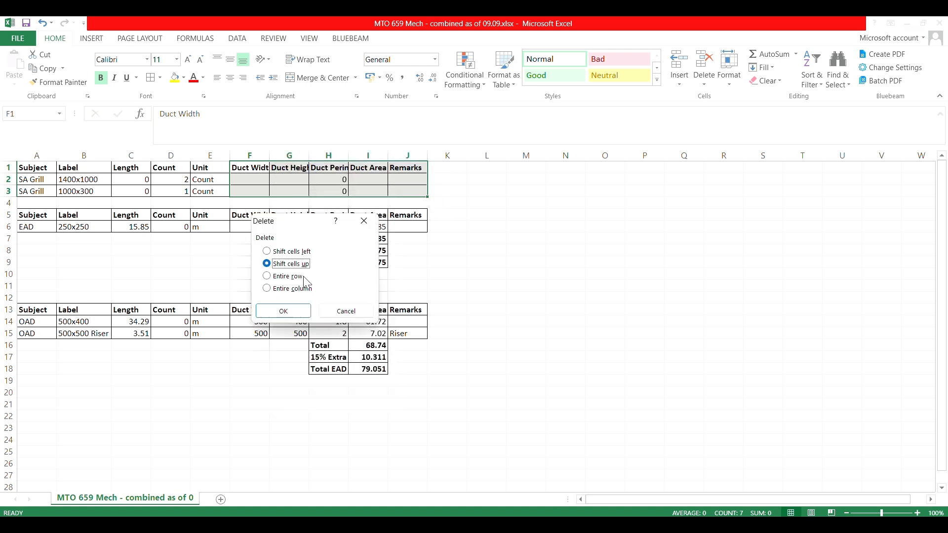
pyautogui.click(289, 253)
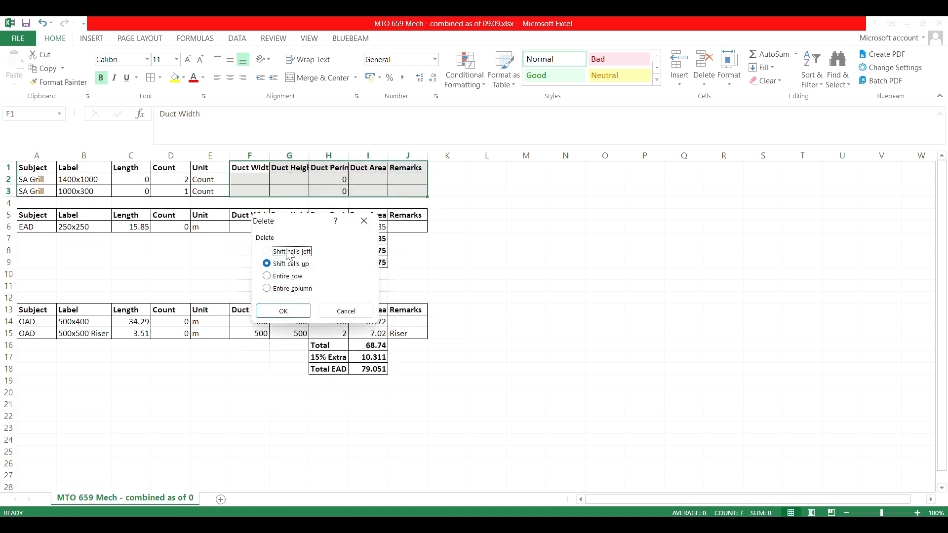
pyautogui.click(283, 310)
pyautogui.click(489, 261)
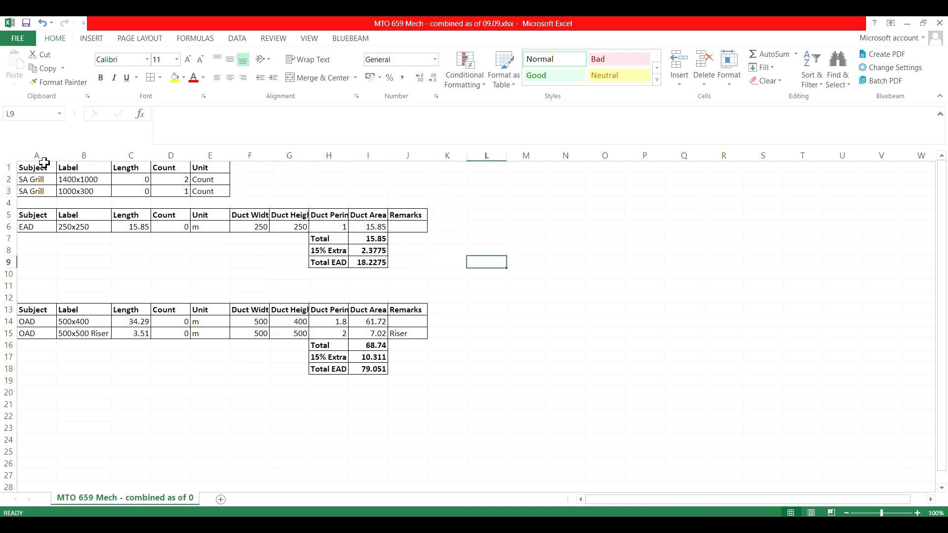
# AutoFit the widths of all columns in the sheet to their contents
pyautogui.click(11, 156)
pyautogui.doubleClick(148, 155)
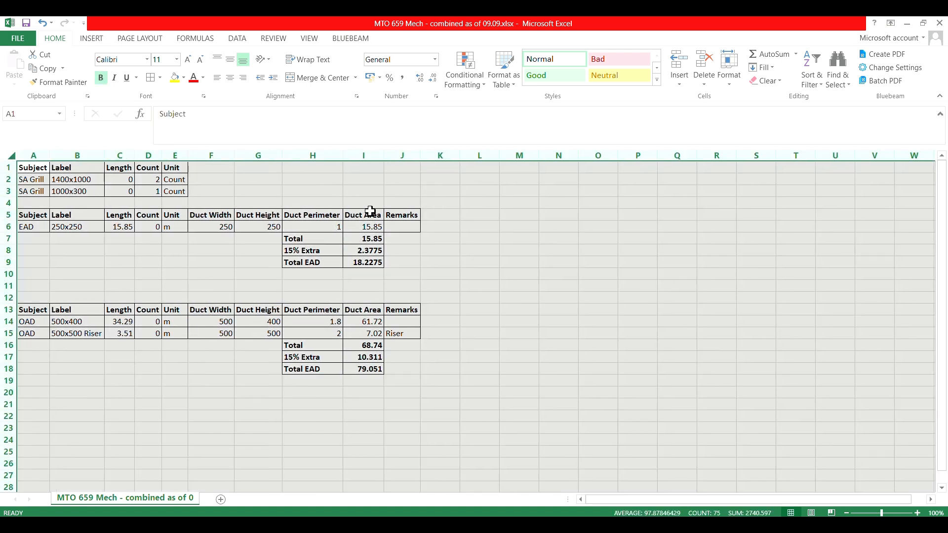
pyautogui.click(479, 250)
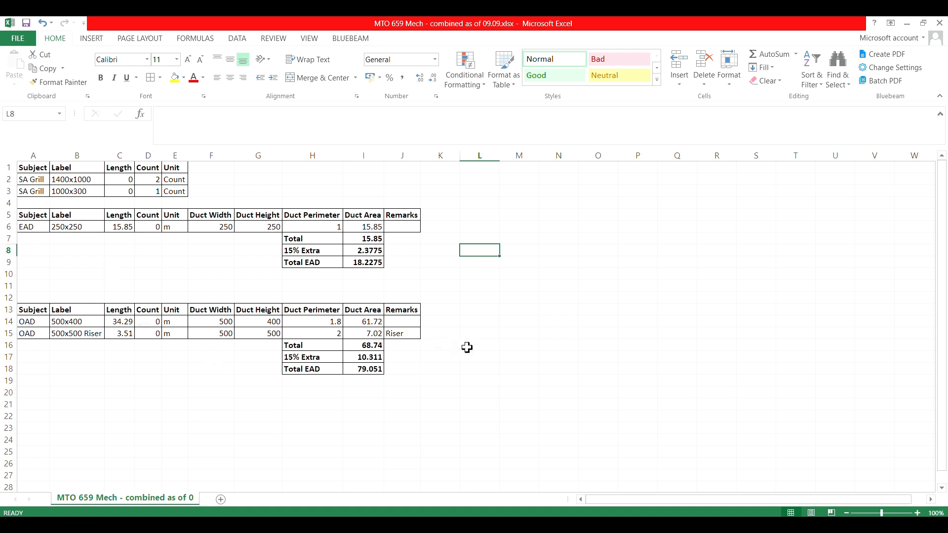